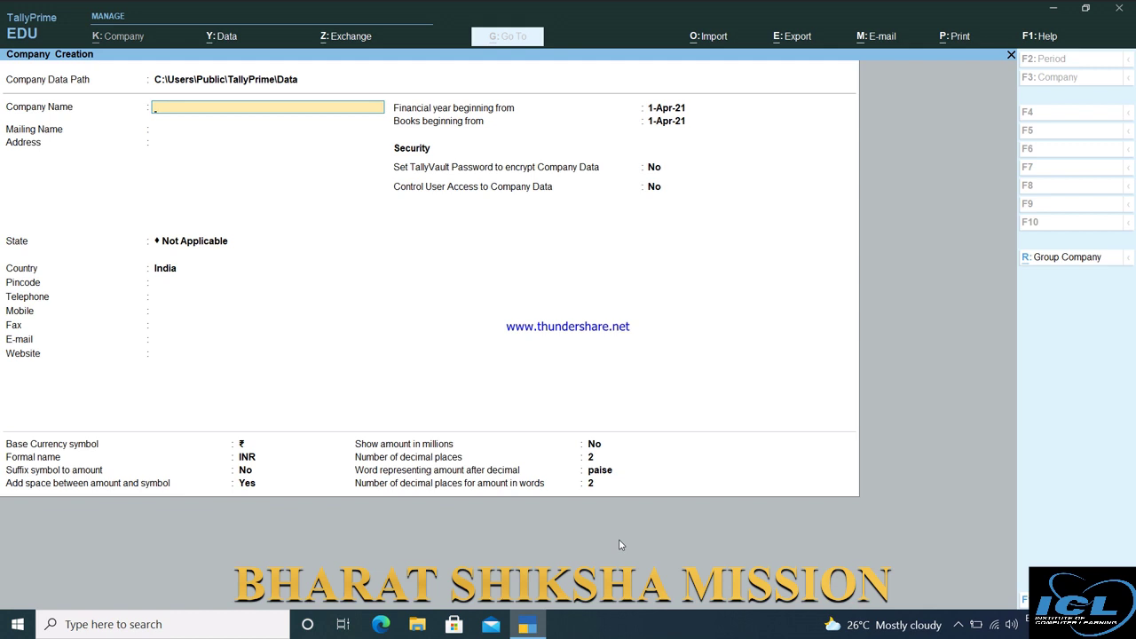
Create the company Multi Currency Pvt Ltd with Delhi as its state, and accept the company features as listed
text(Multi Currency Pvt L)
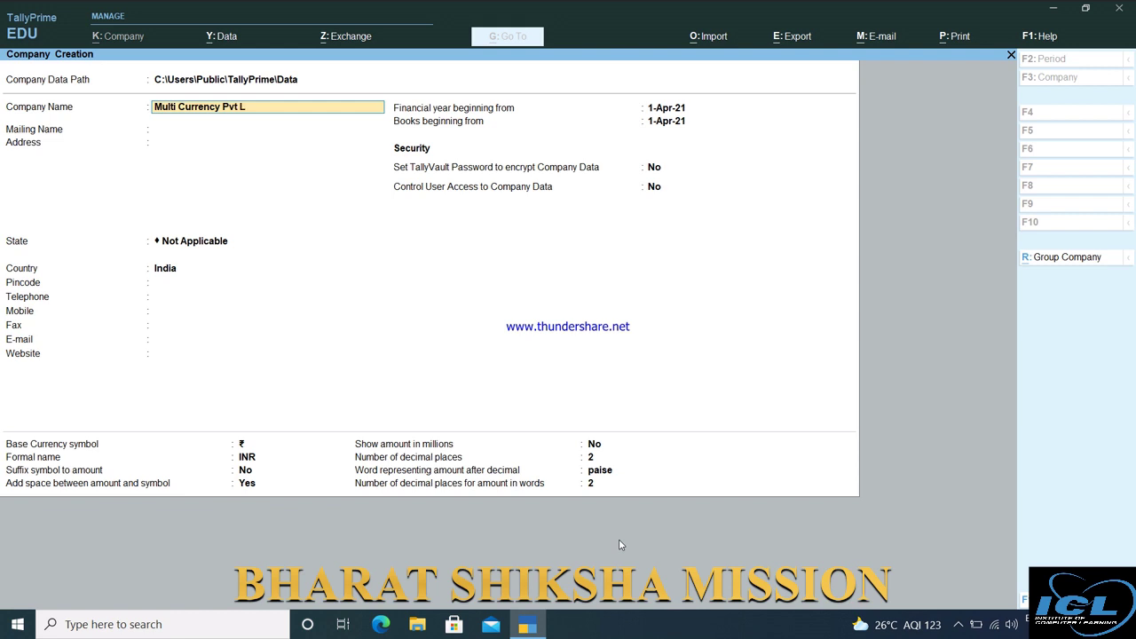
text(td)
key(Return)
key(Return)
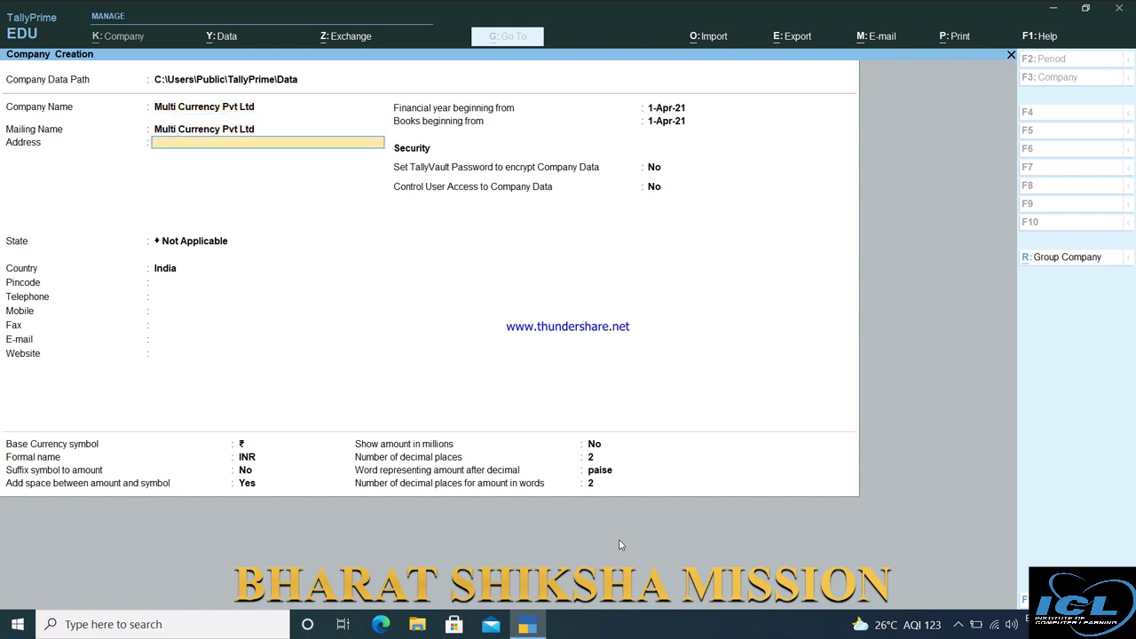
key(Return)
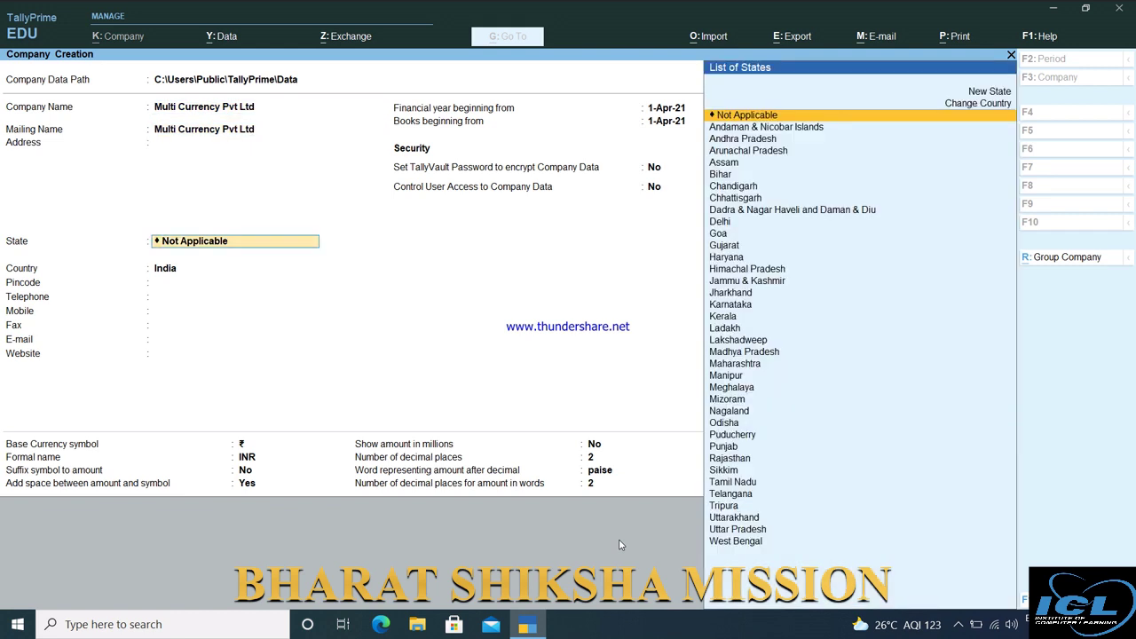
text(D)
key(Down)
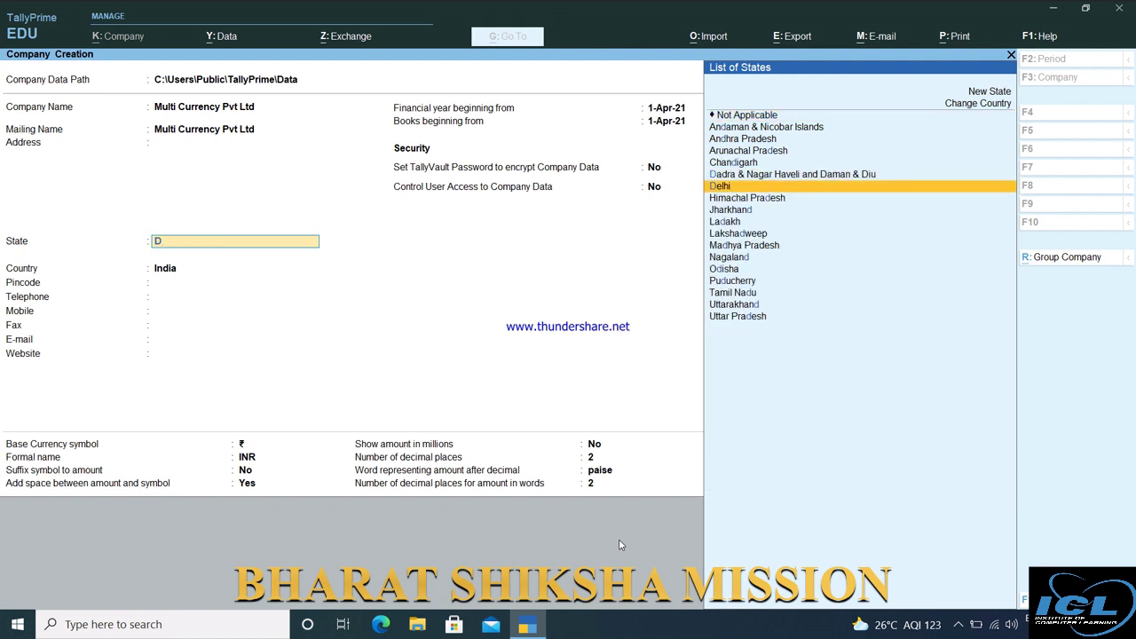
key(Return)
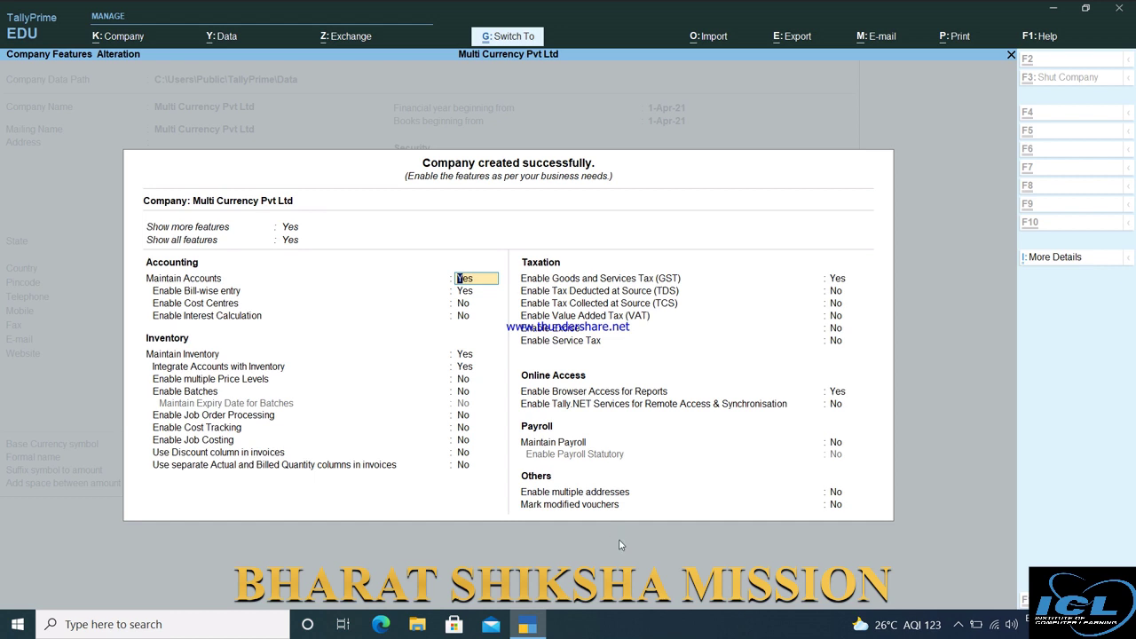
key(ctrl+a)
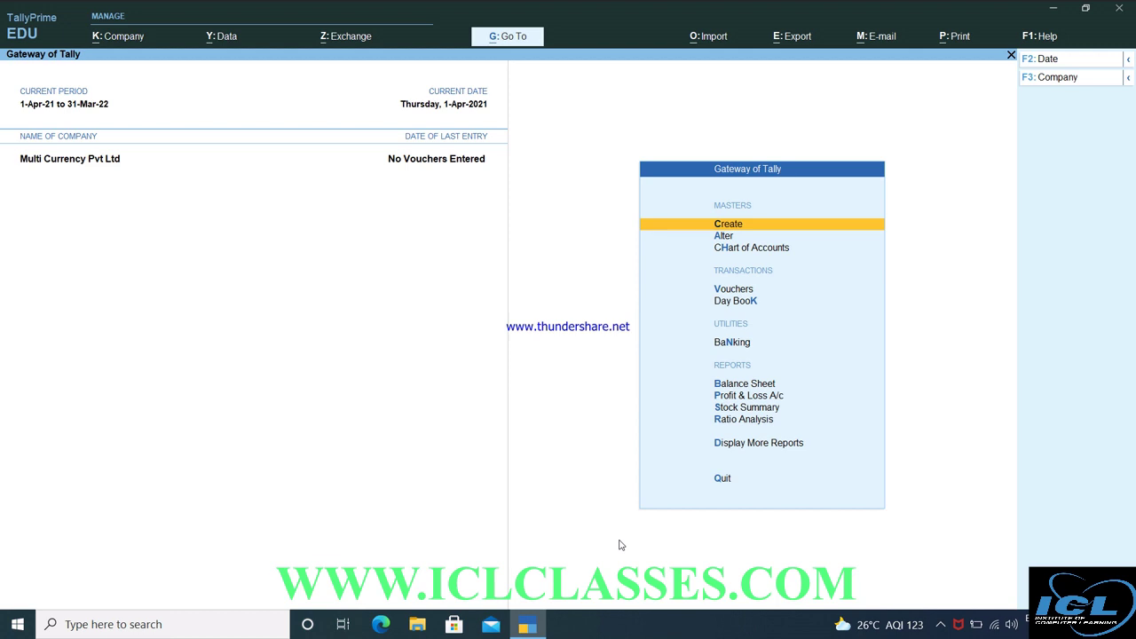
Open the list of currency masters for alteration
key(Down)
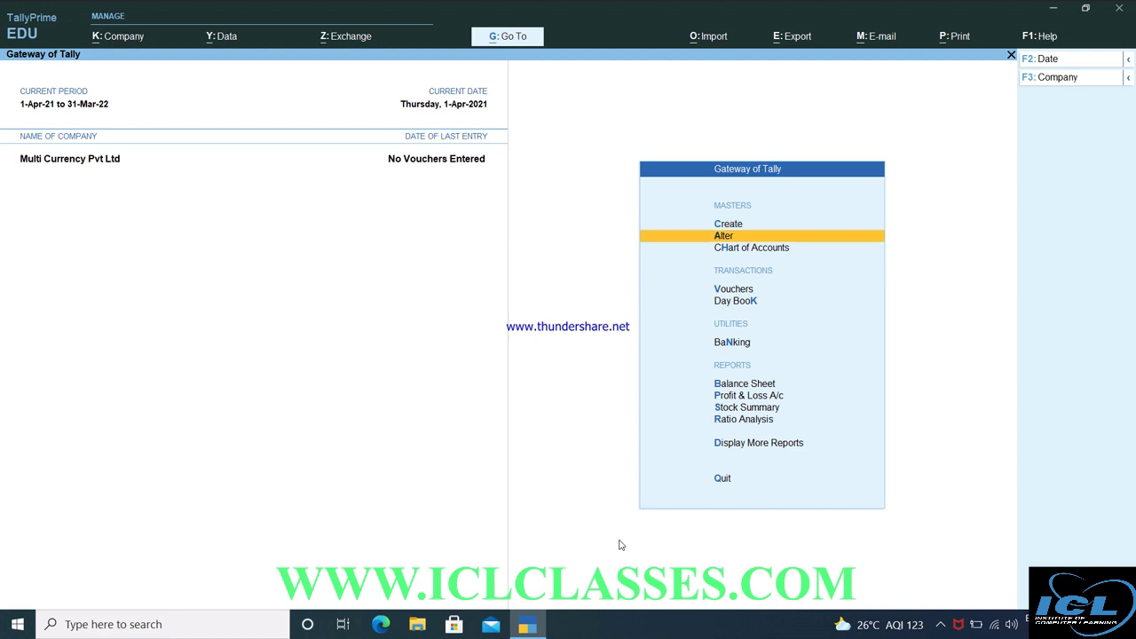
key(Return)
key(Down)
key(Down)
key(Down)
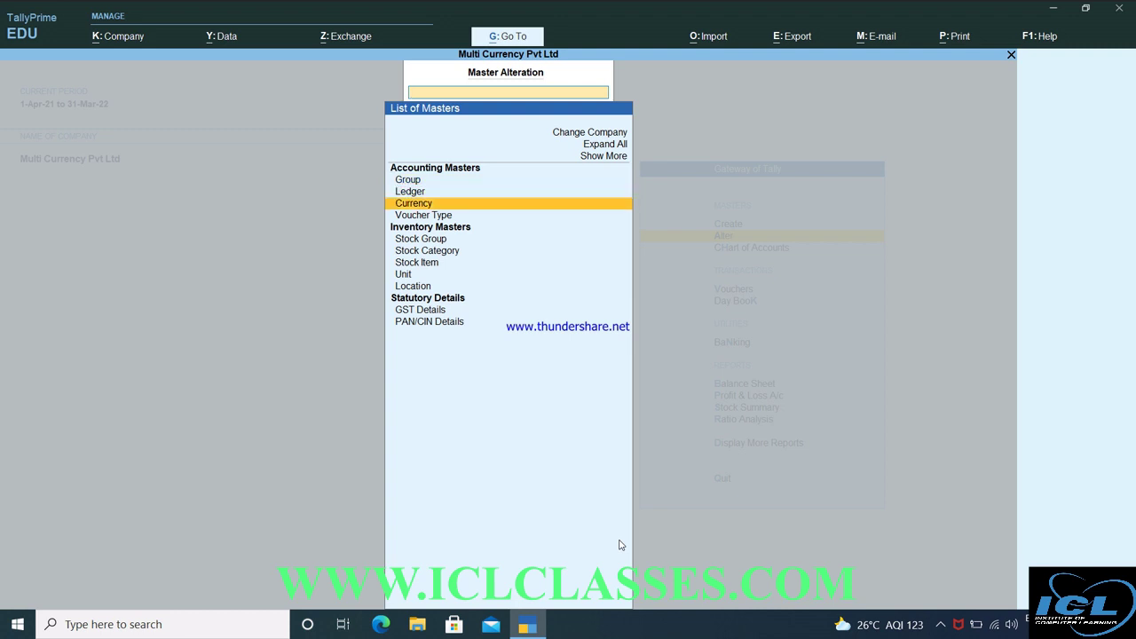
key(Up)
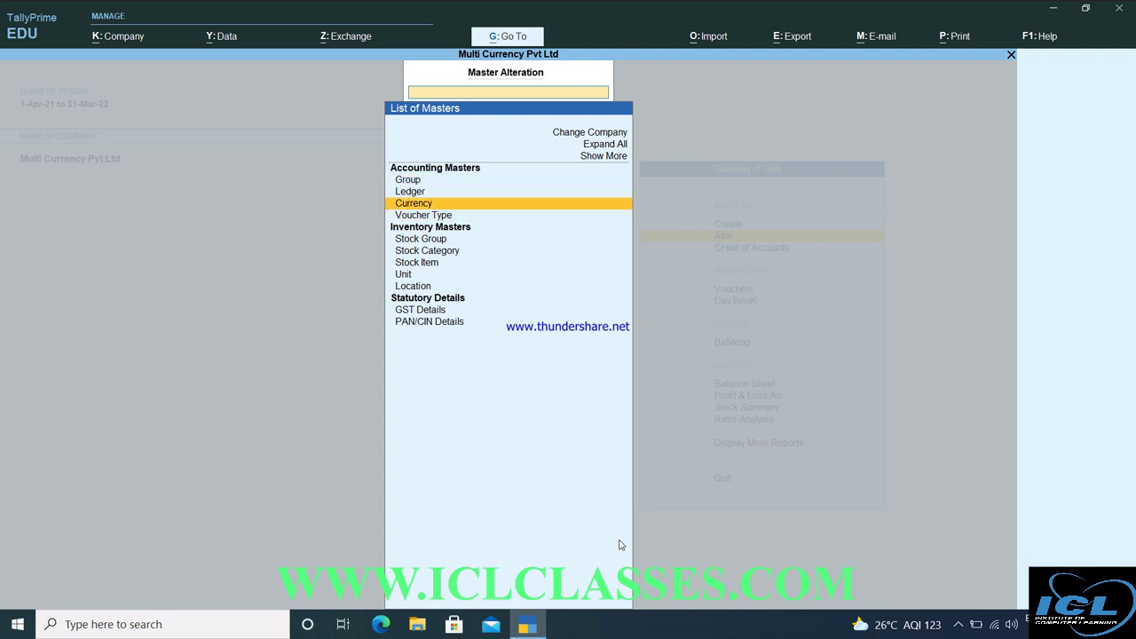
key(Return)
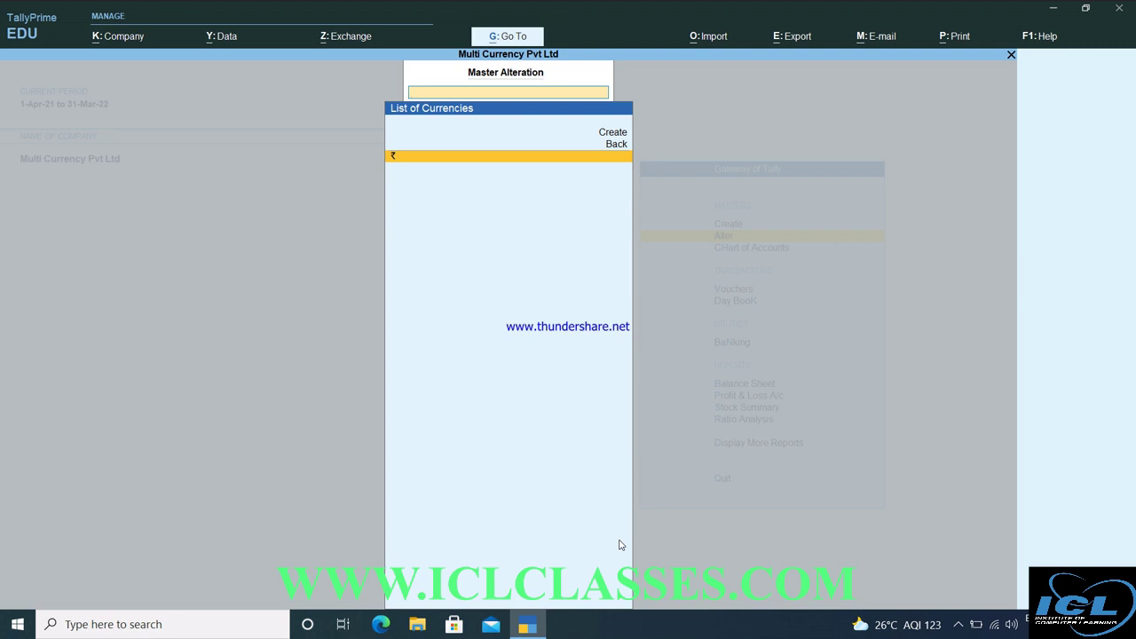
Examine the settings of the existing ₹ currency and close it without changes
key(Return)
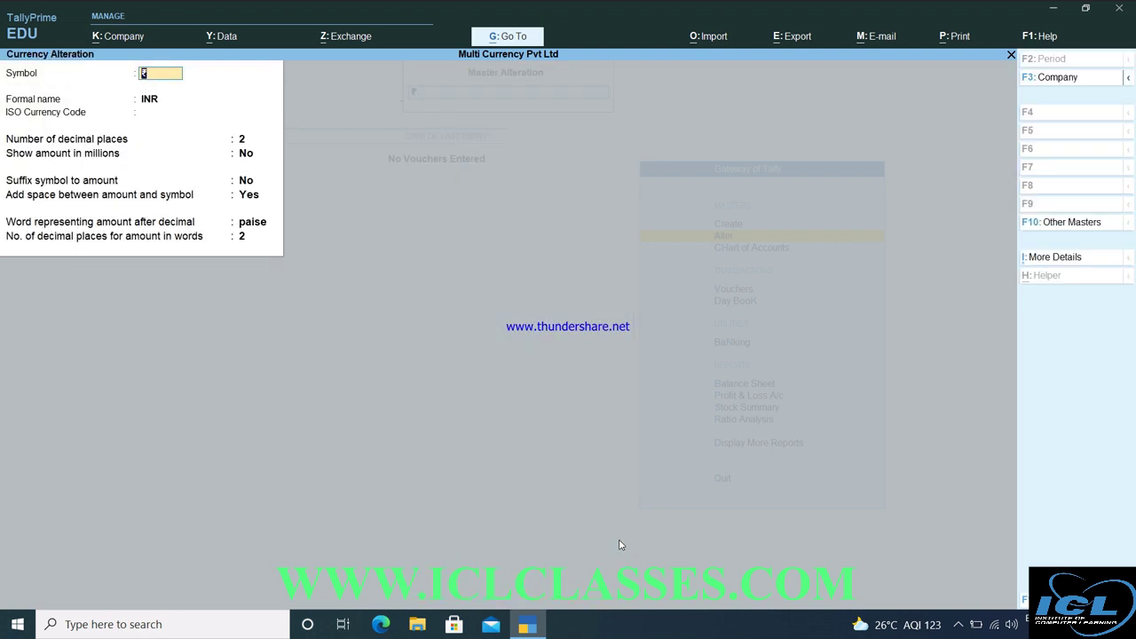
key(Escape)
key(Return)
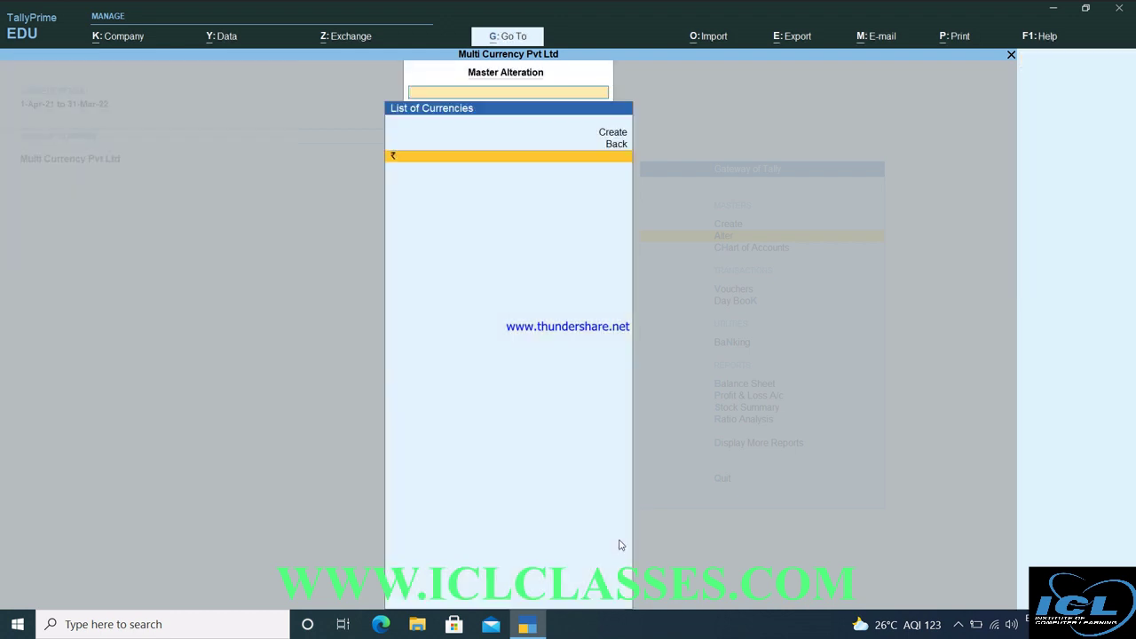
Start a new currency with the symbol $ and the formal name US DOLLAR
key(Up)
key(Up)
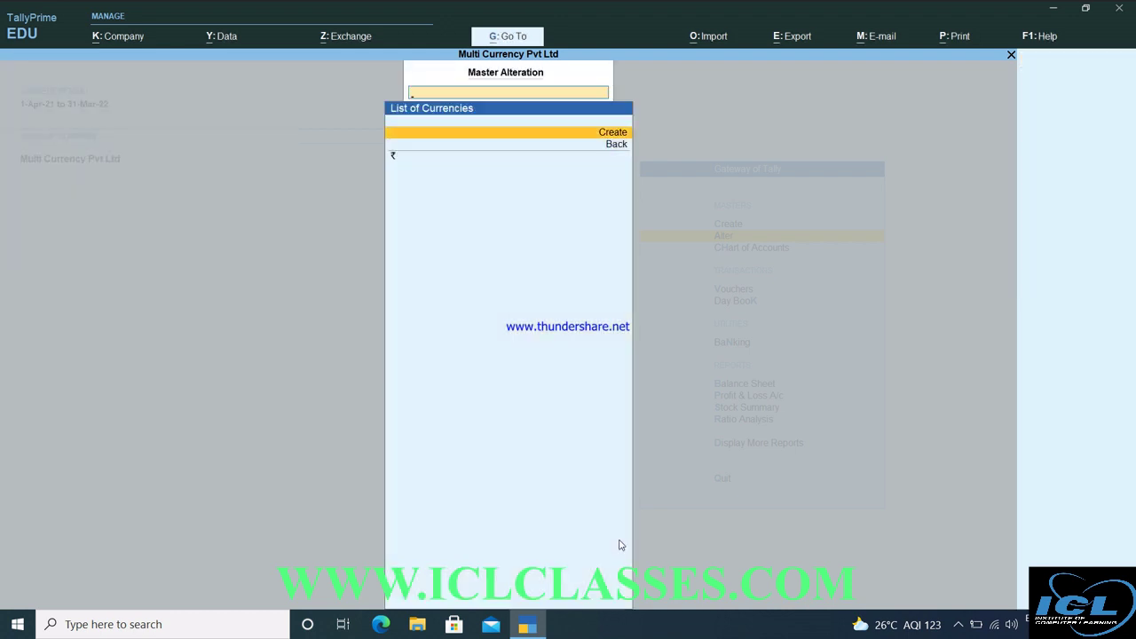
key(Return)
key(c)
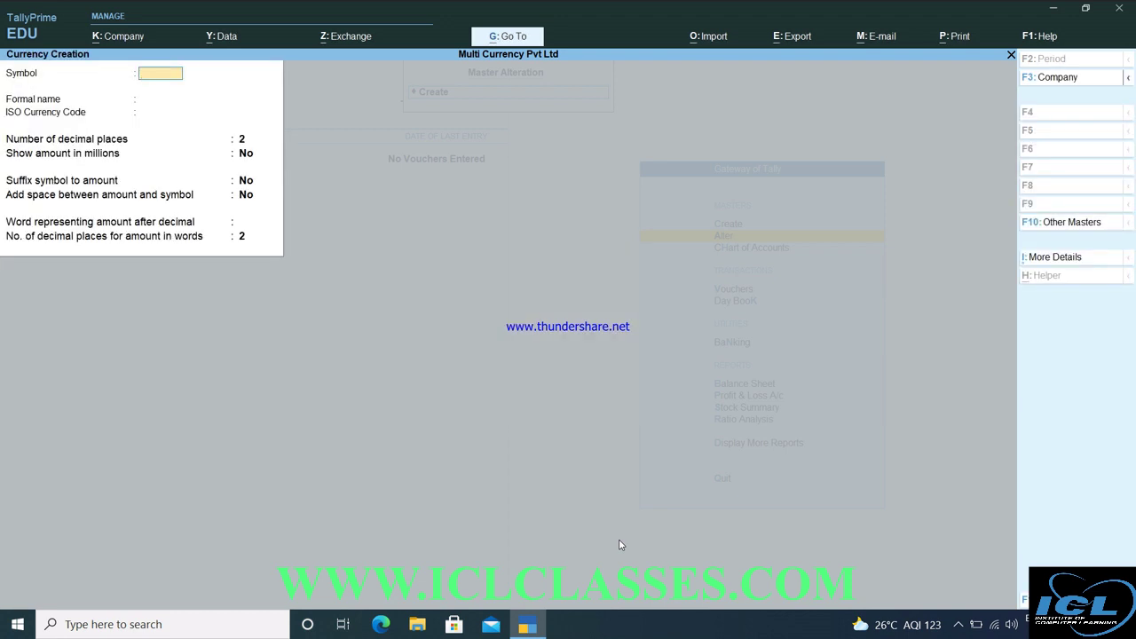
text($)
key(Return)
text(US)
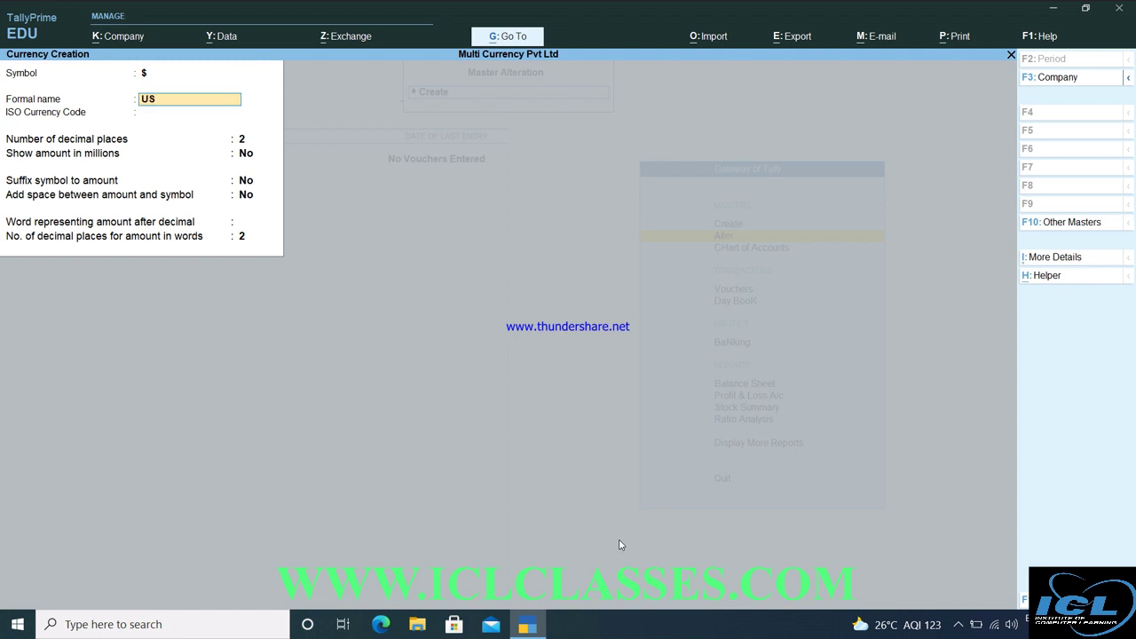
text( DOLLAR)
key(Return)
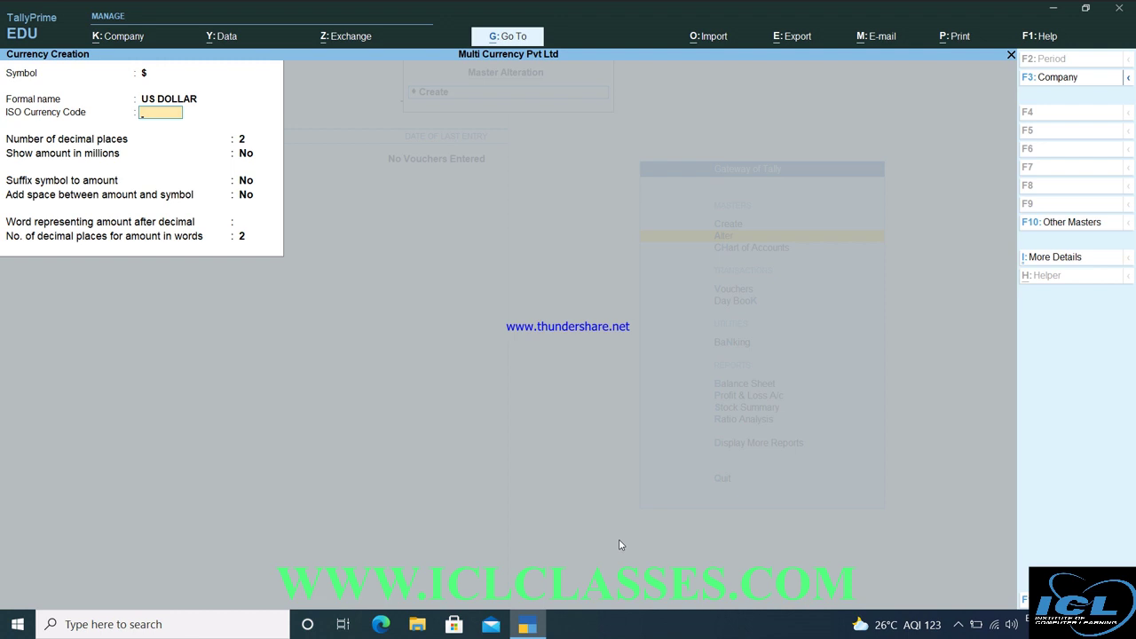
Add a space between amount and symbol, set the word after decimal to PAISA, save the currency with 2 decimal places, and return to the Gateway
key(Return)
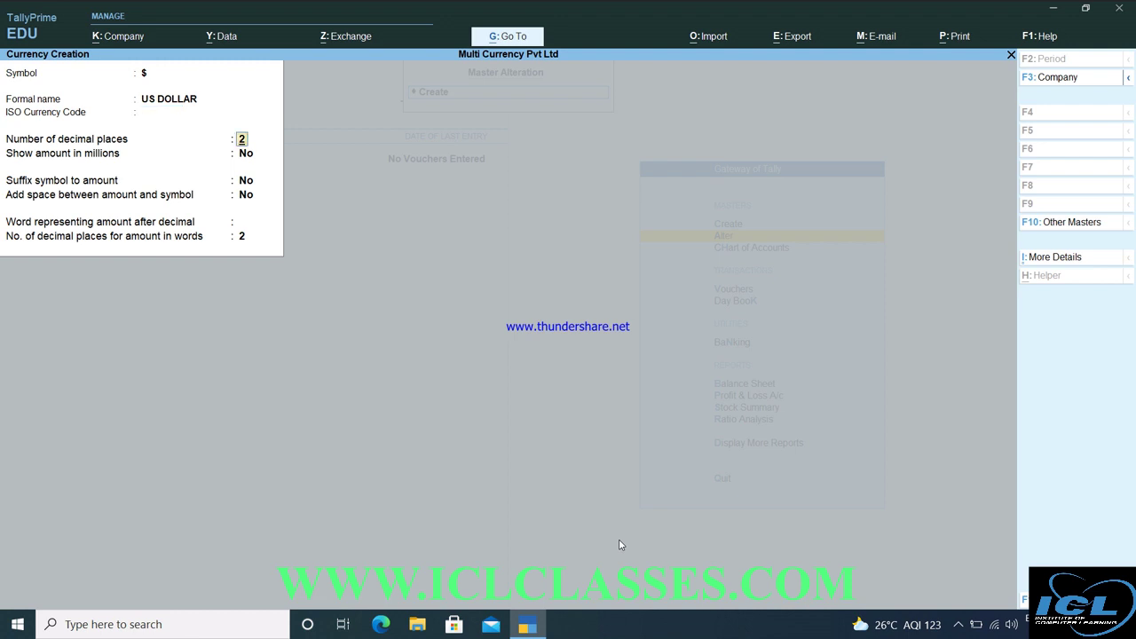
key(Return)
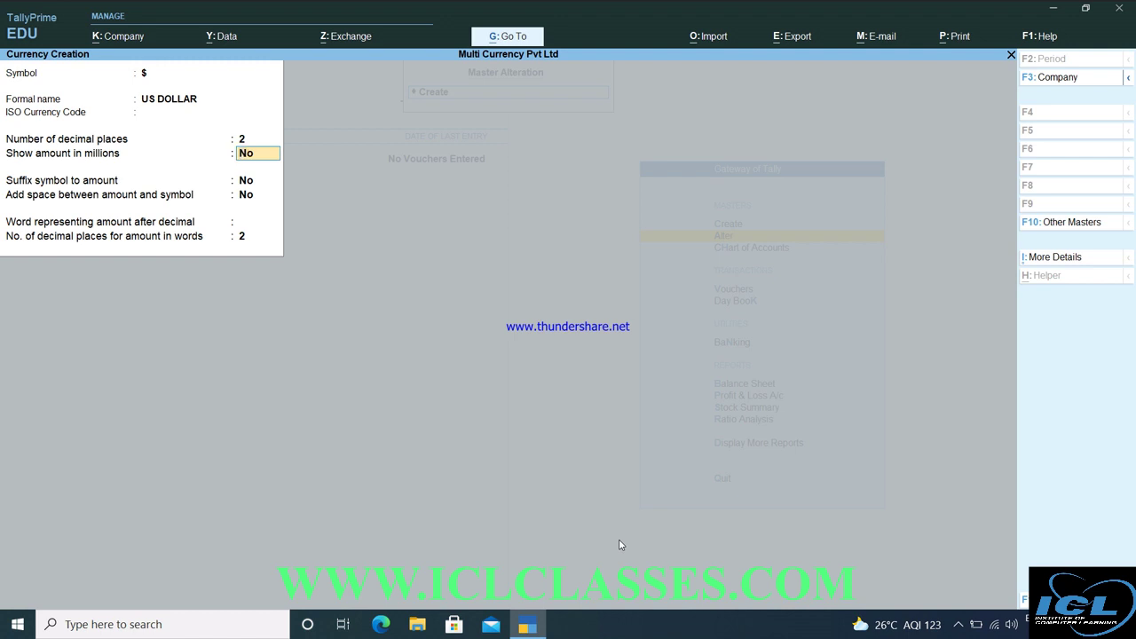
key(Return)
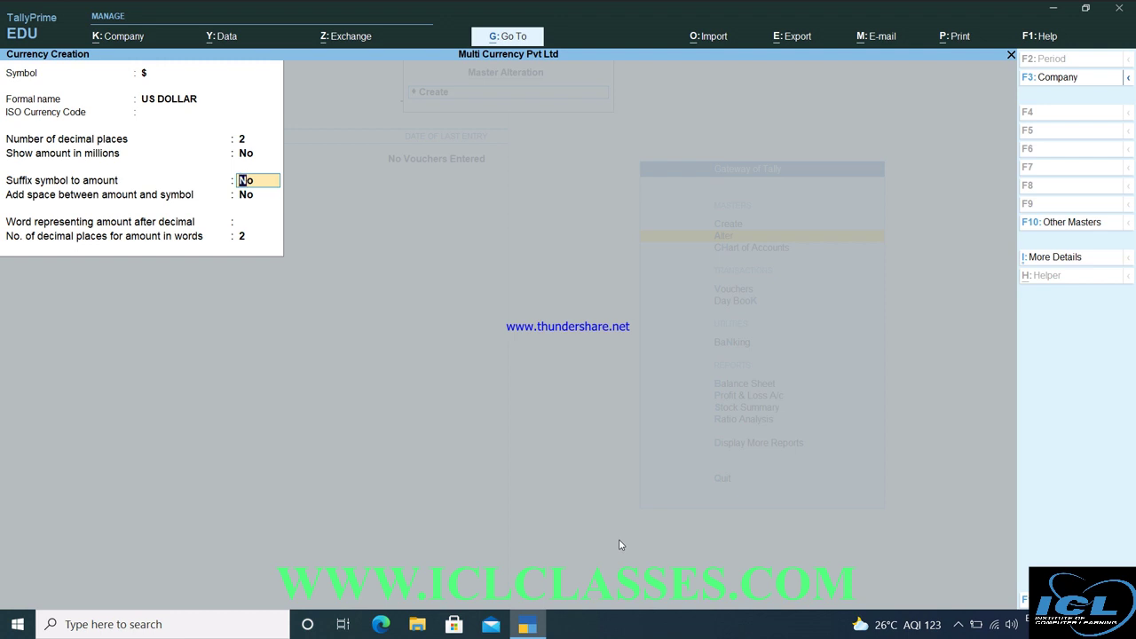
key(Return)
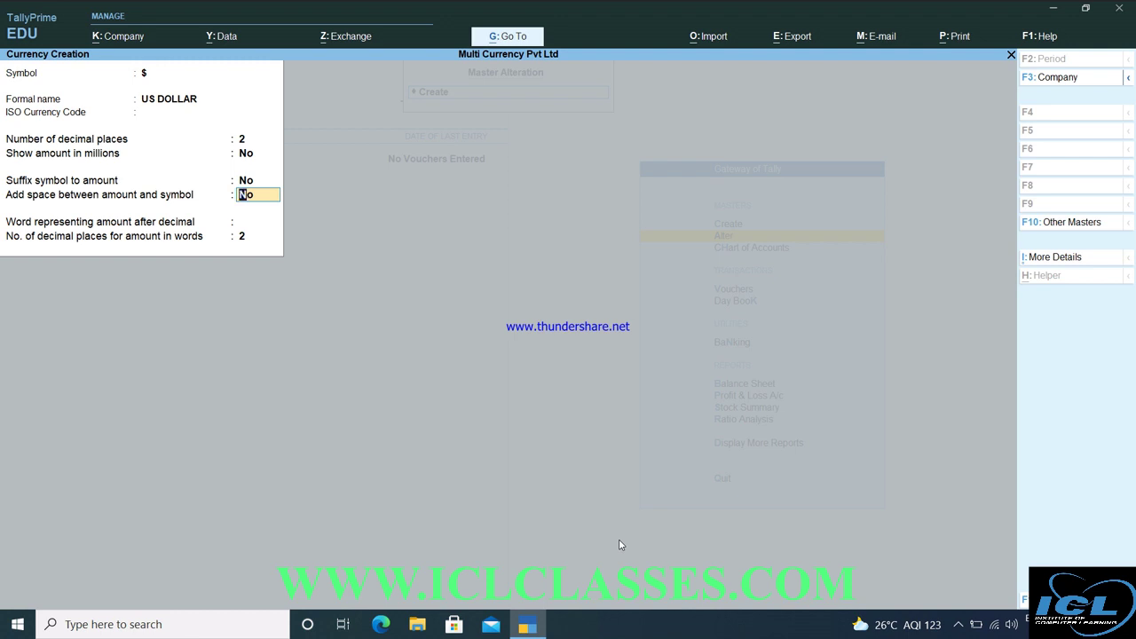
text(Y)
key(Return)
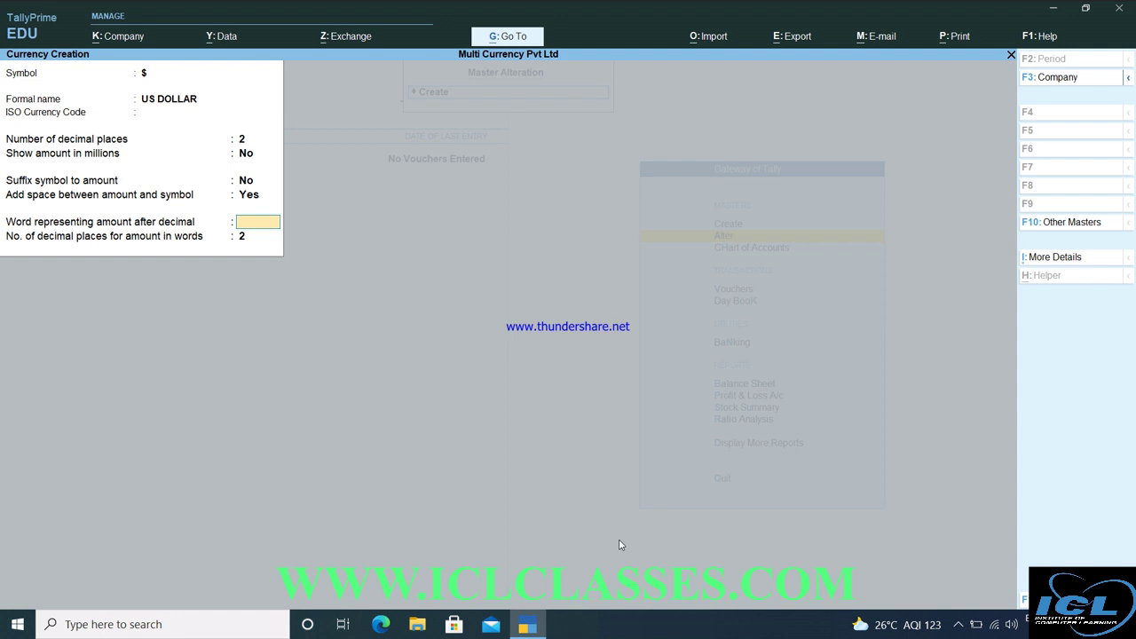
text(PAISA)
key(Return)
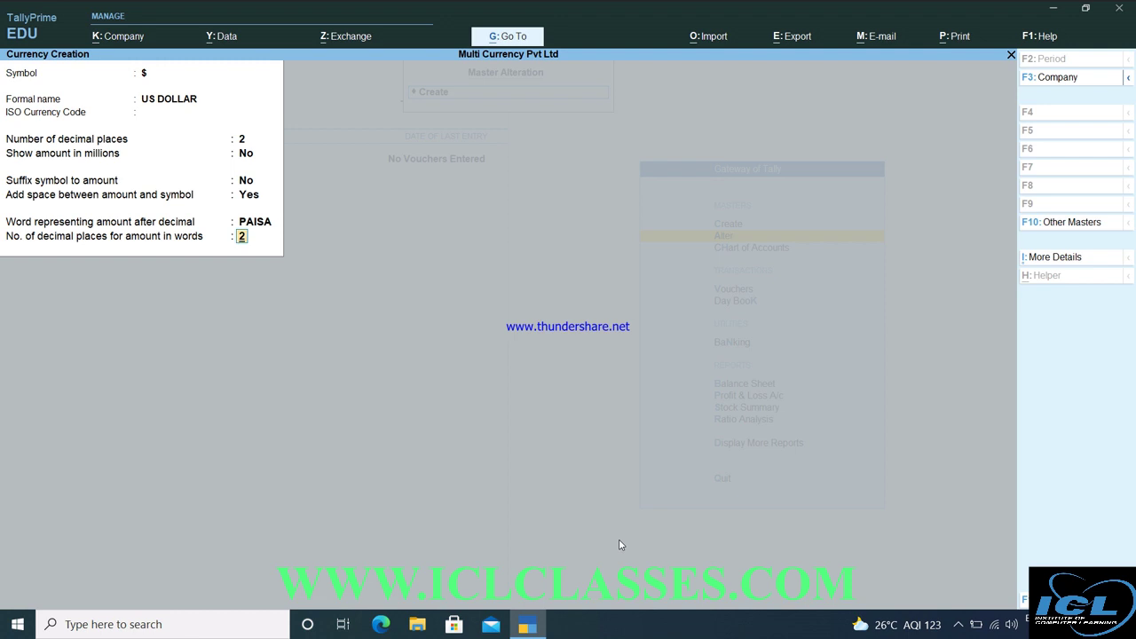
key(Return)
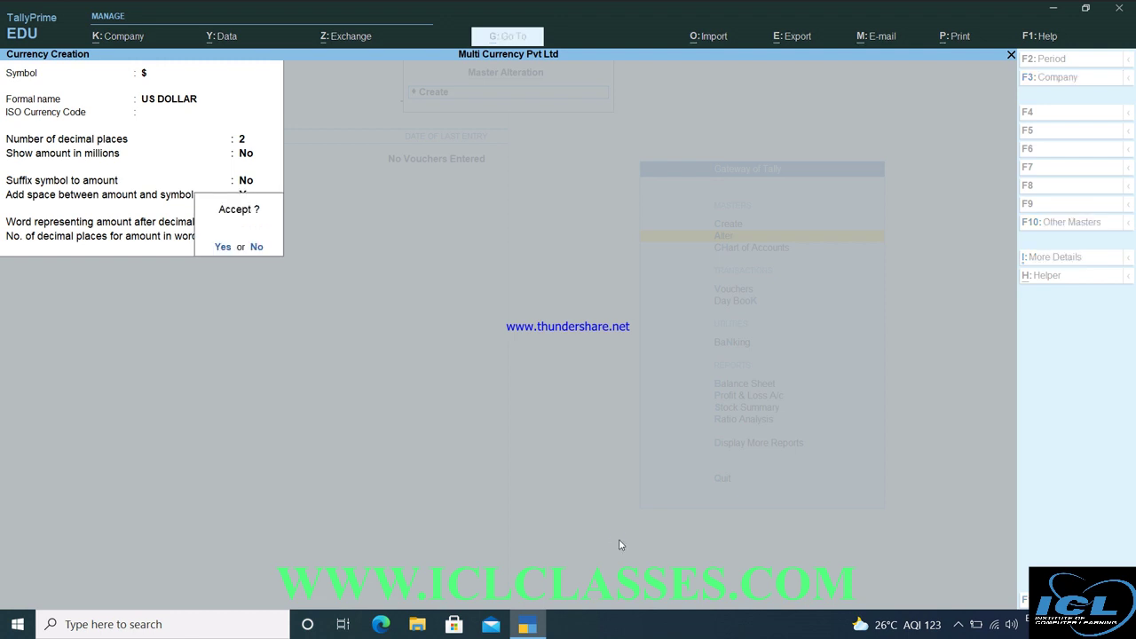
key(Return)
key(Escape)
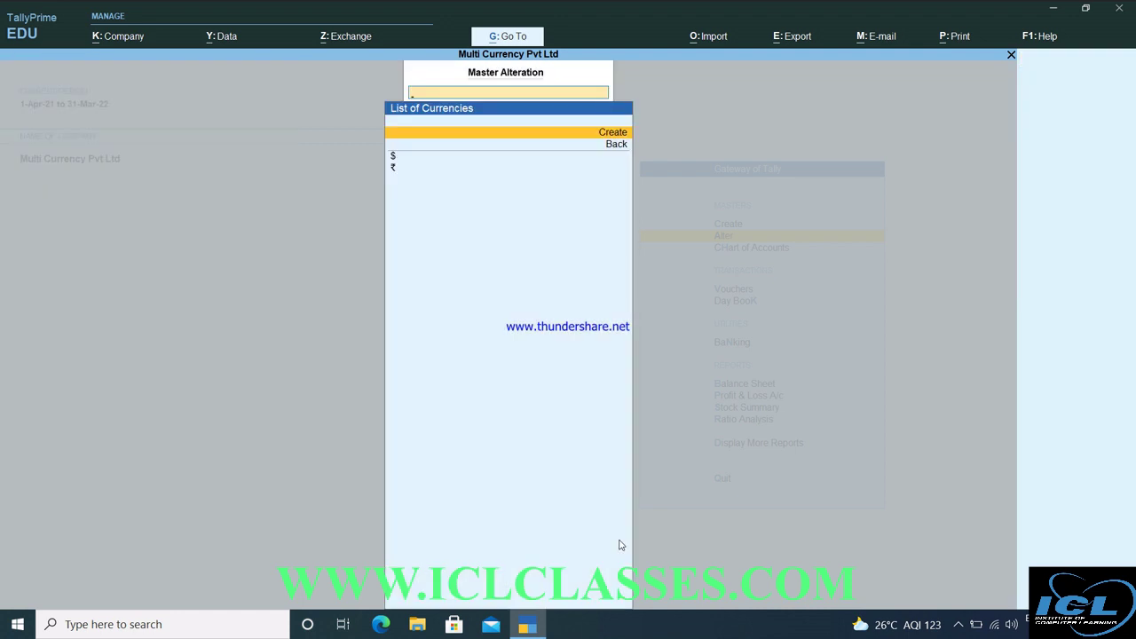
key(Escape)
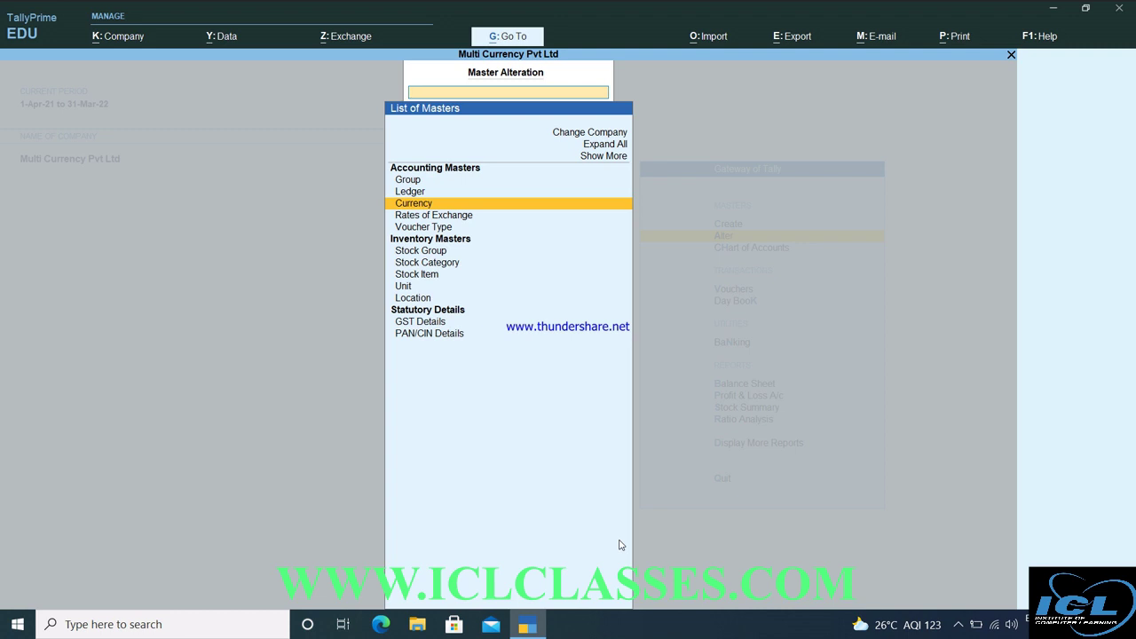
key(Escape)
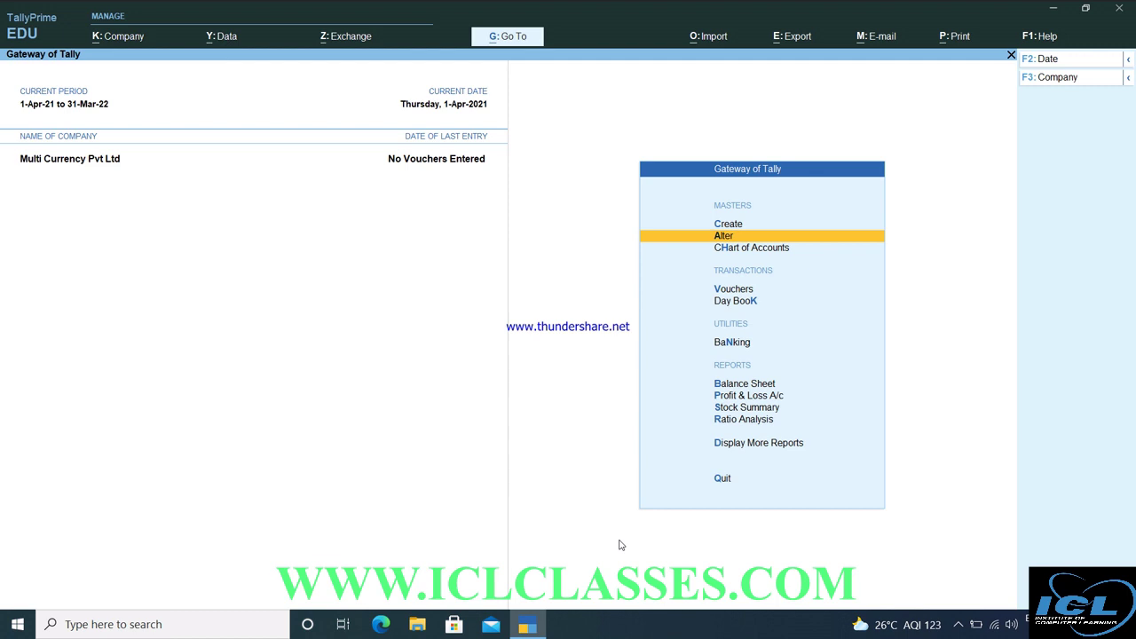
Start a new ledger master named FOREIGN GAIN
key(Down)
key(Down)
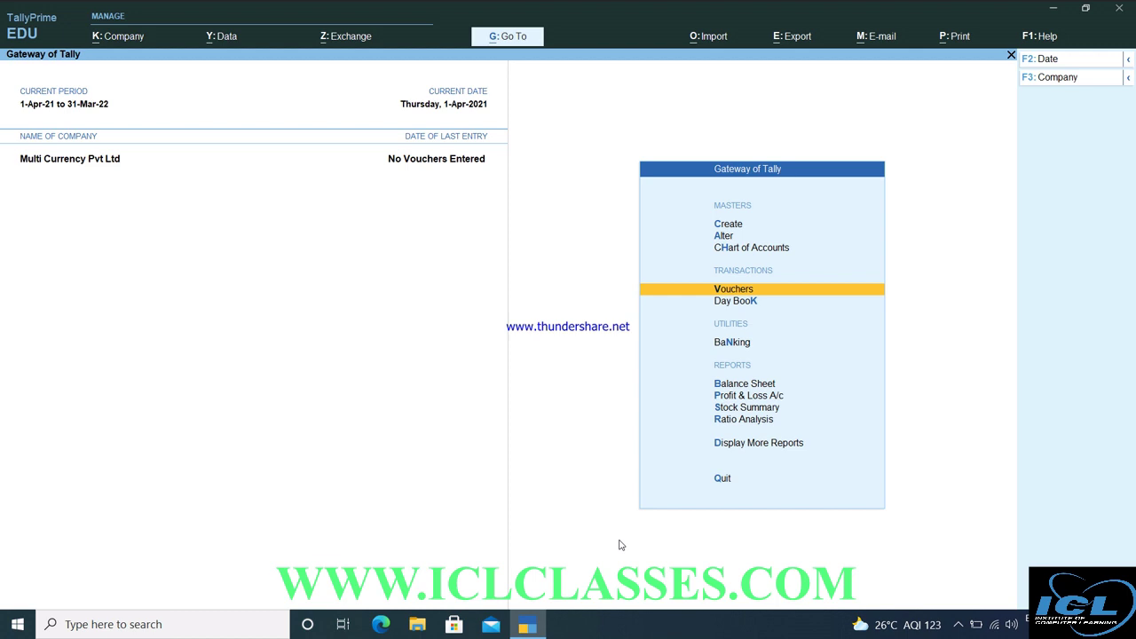
key(Up)
key(Up)
key(Up)
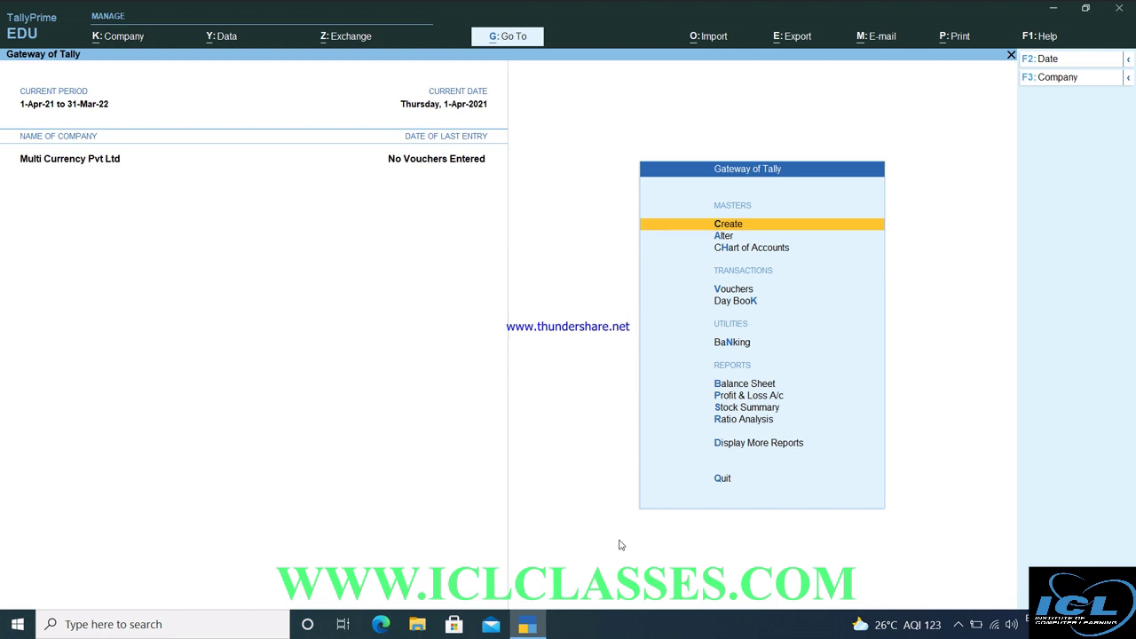
key(Return)
key(Down)
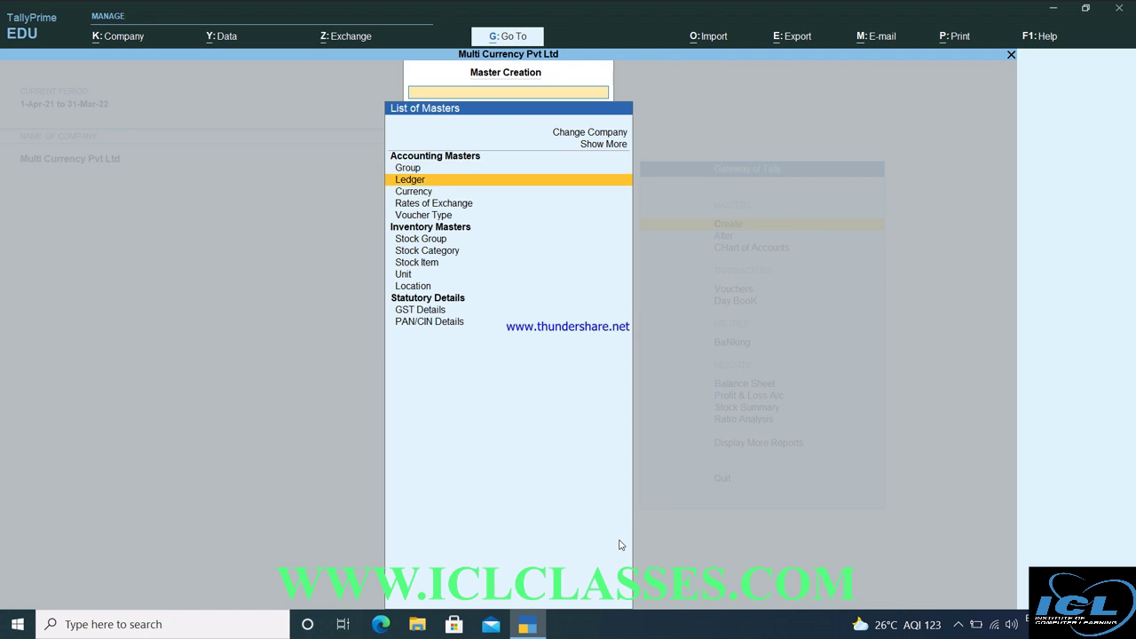
key(Return)
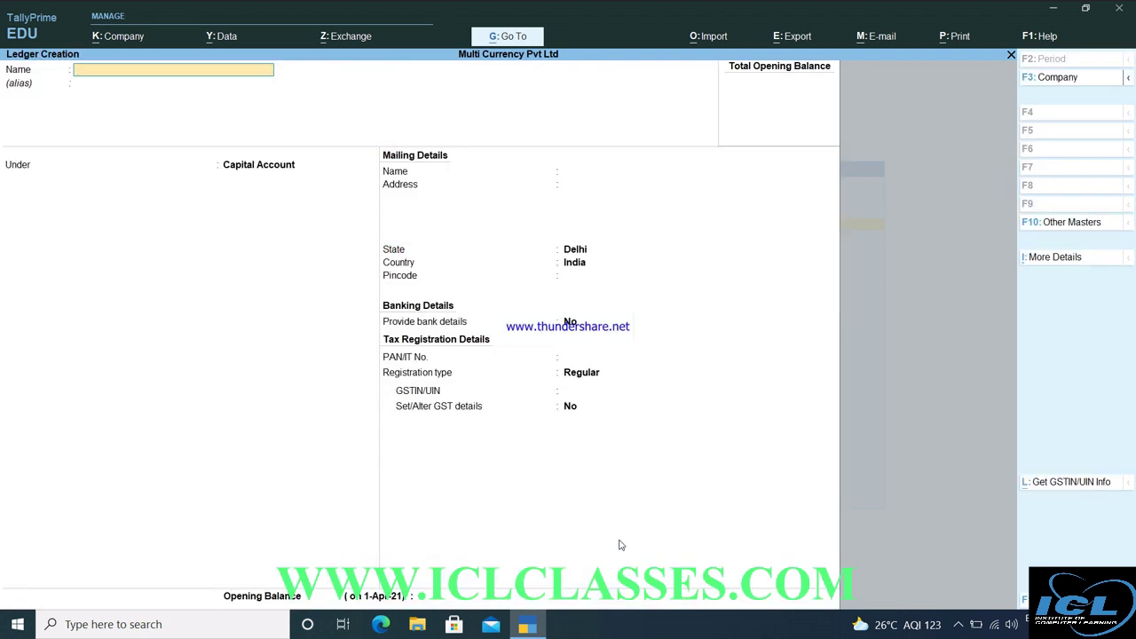
text(FOREIGN GAIN)
key(Return)
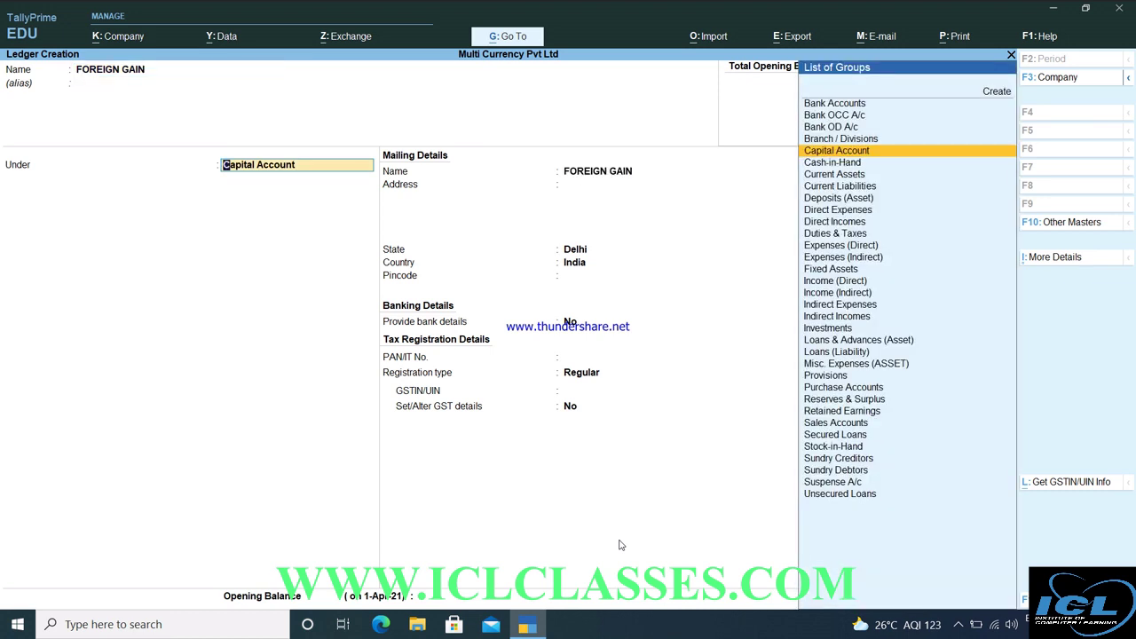
Place the FOREIGN GAIN ledger under Indirect Incomes, keep the remaining defaults and save it
text(I)
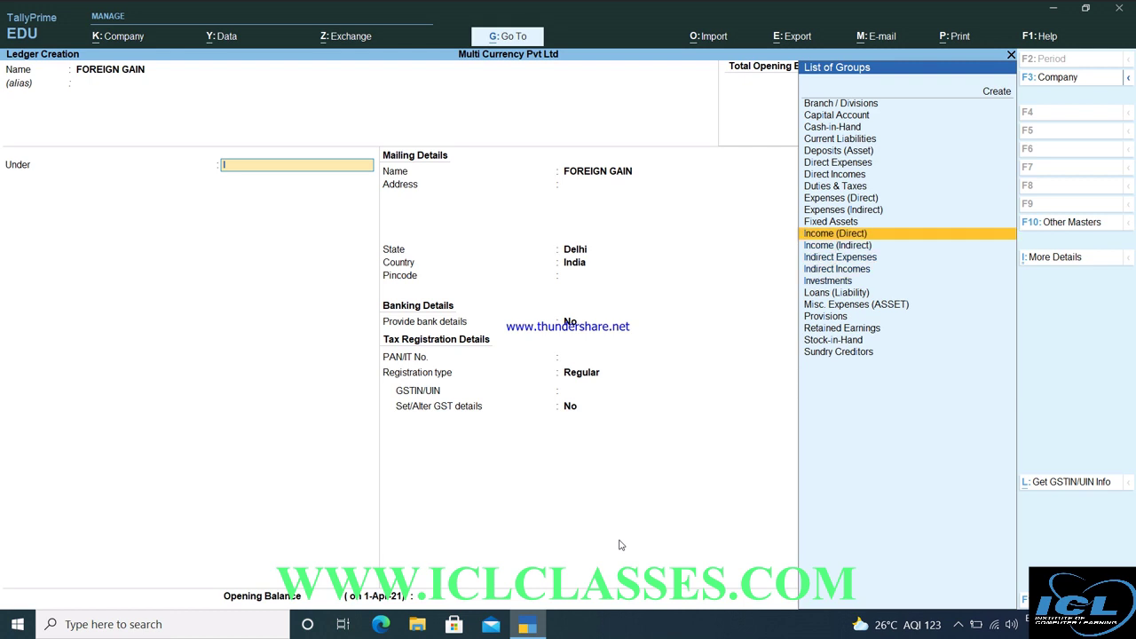
key(Down)
key(Down)
key(Down)
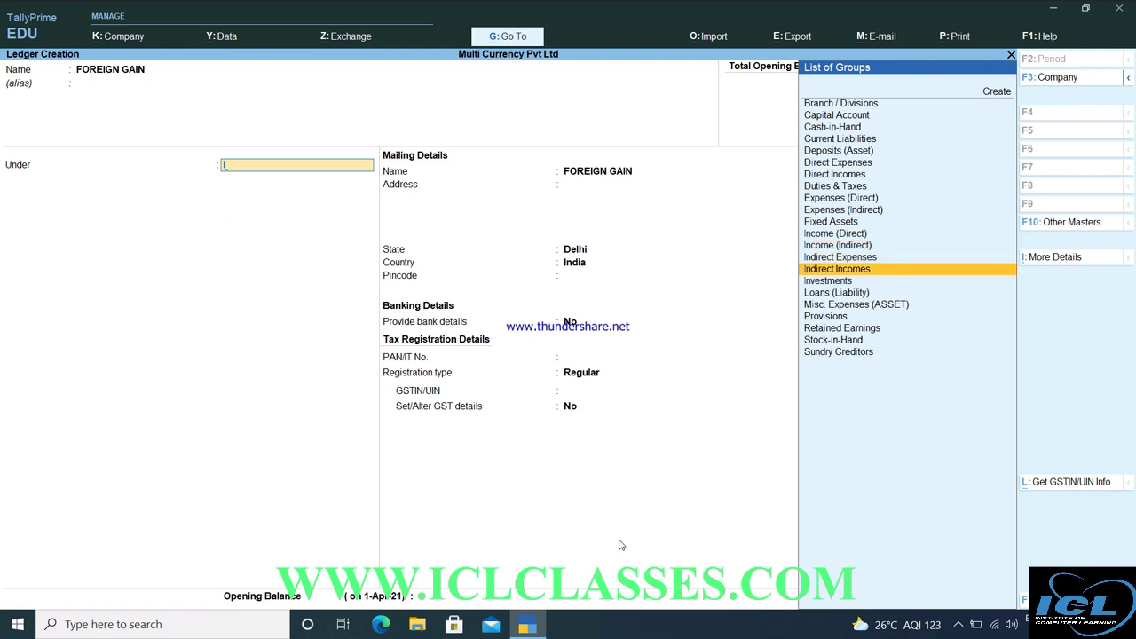
key(Return)
key(Return)
key(Return)
key(Return)
key(Return)
key(Return)
key(Return)
key(Return)
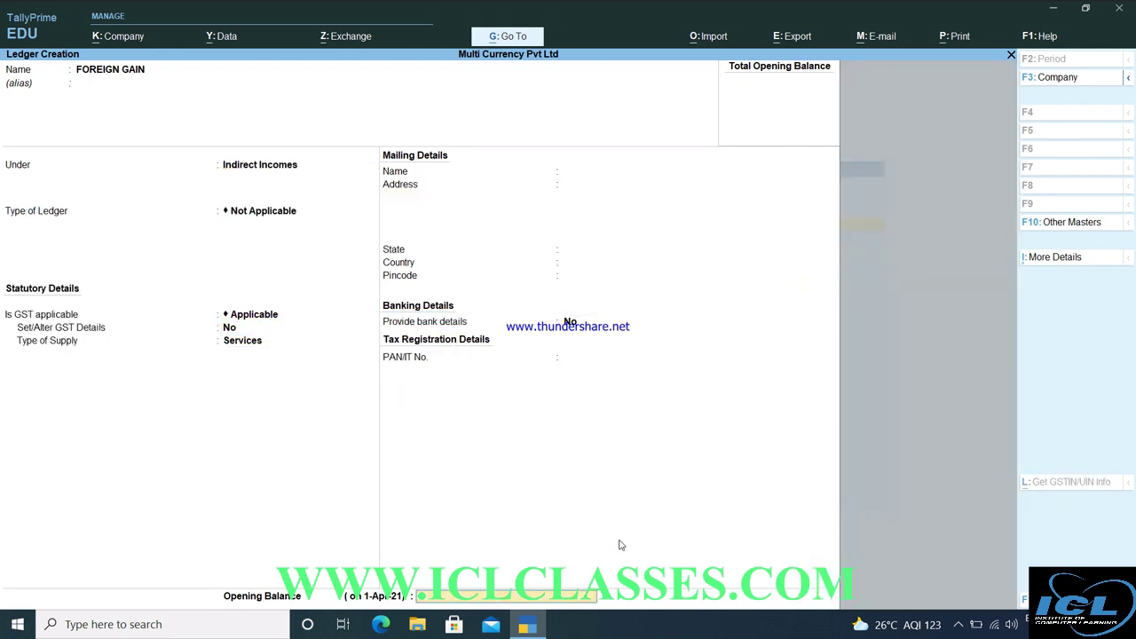
key(Return)
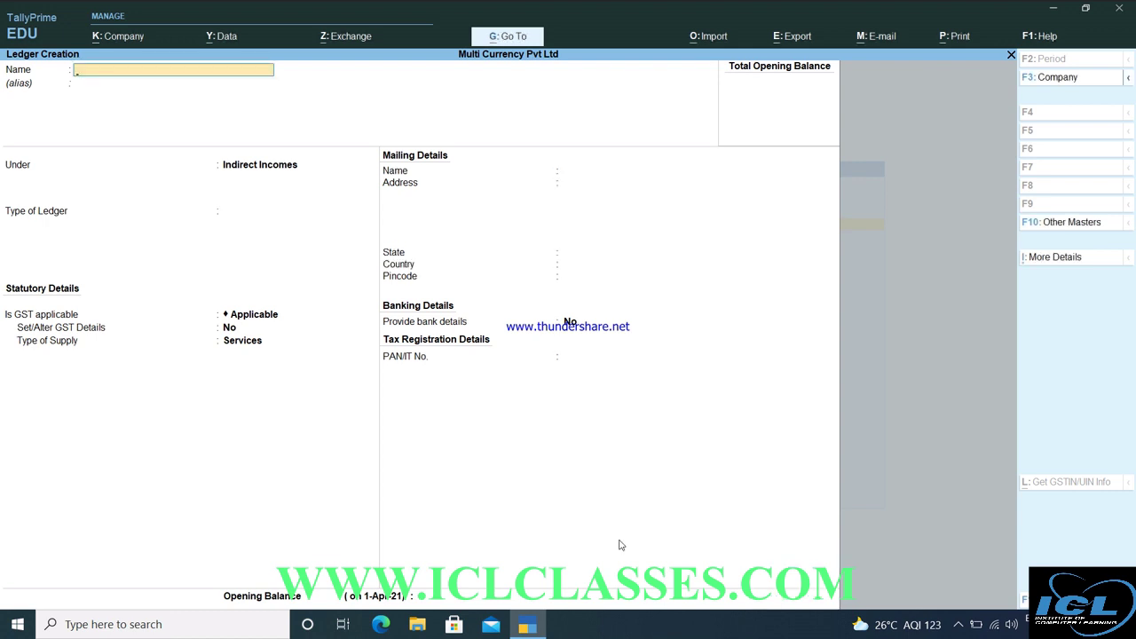
Create a ledger named FOREIGN LOSS under Indirect Expenses with ledger type Not Applicable and save it
text(FOREIGN LOSS)
key(Return)
key(Return)
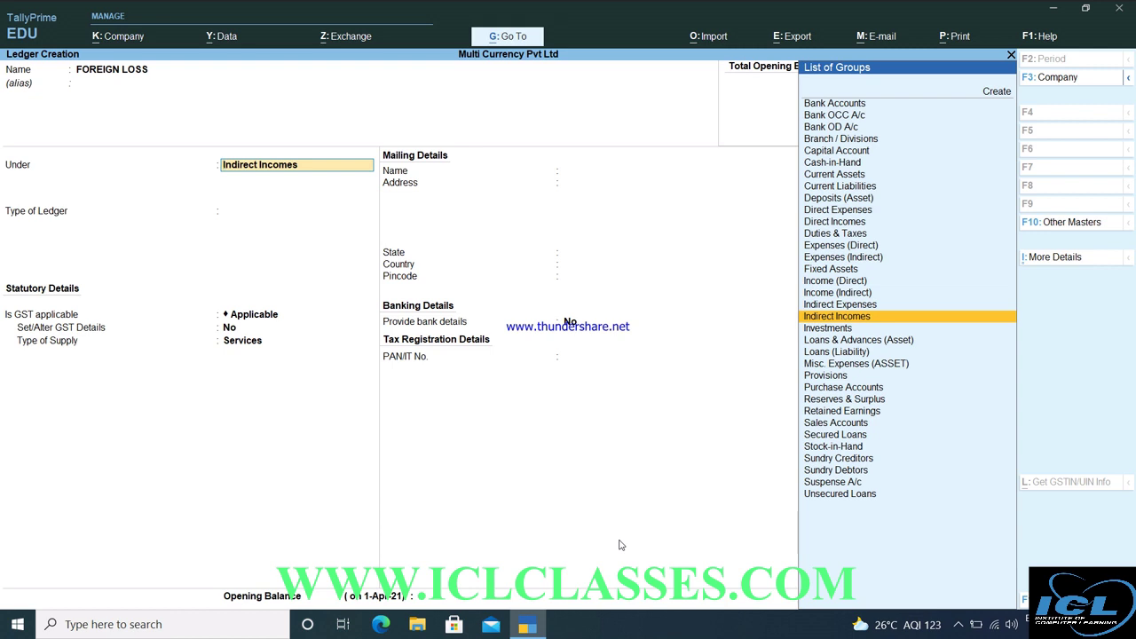
text(i)
key(Down)
key(Down)
key(Return)
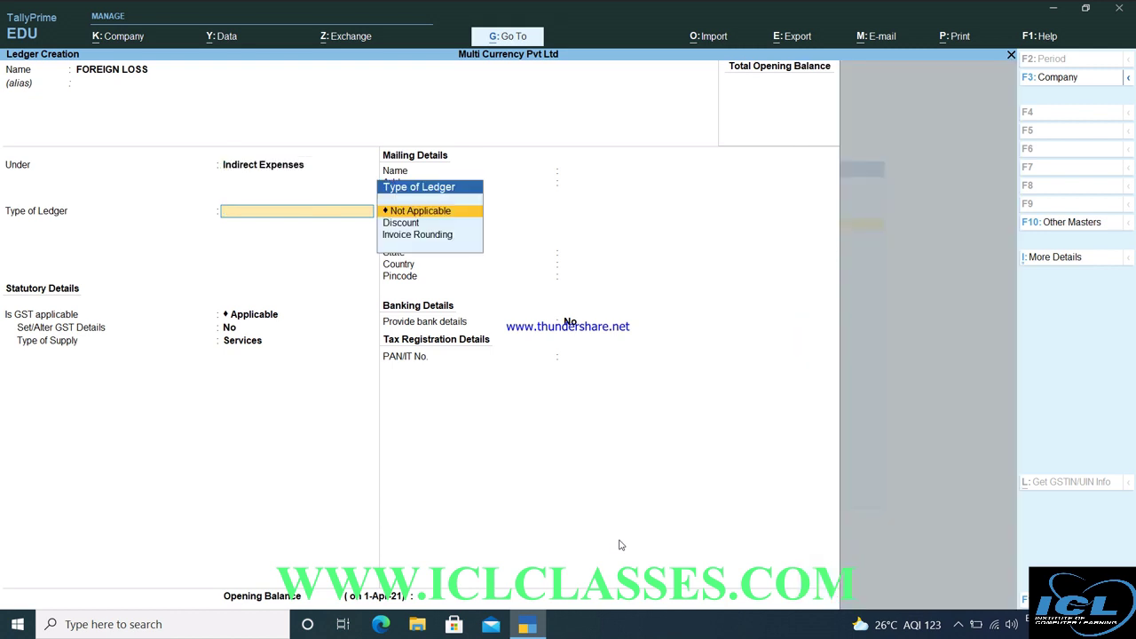
key(Return)
key(ctrl+a)
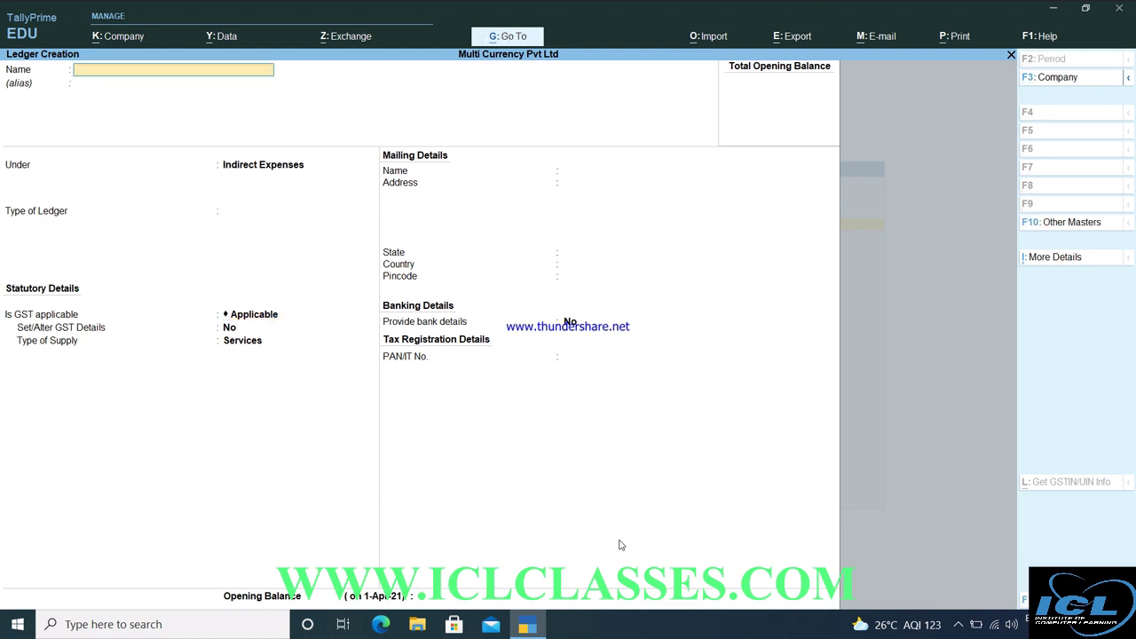
Start a new ledger with the foreign customer's name and place it under Sundry Debtors
text(ALBERTO)
key(Return)
key(Return)
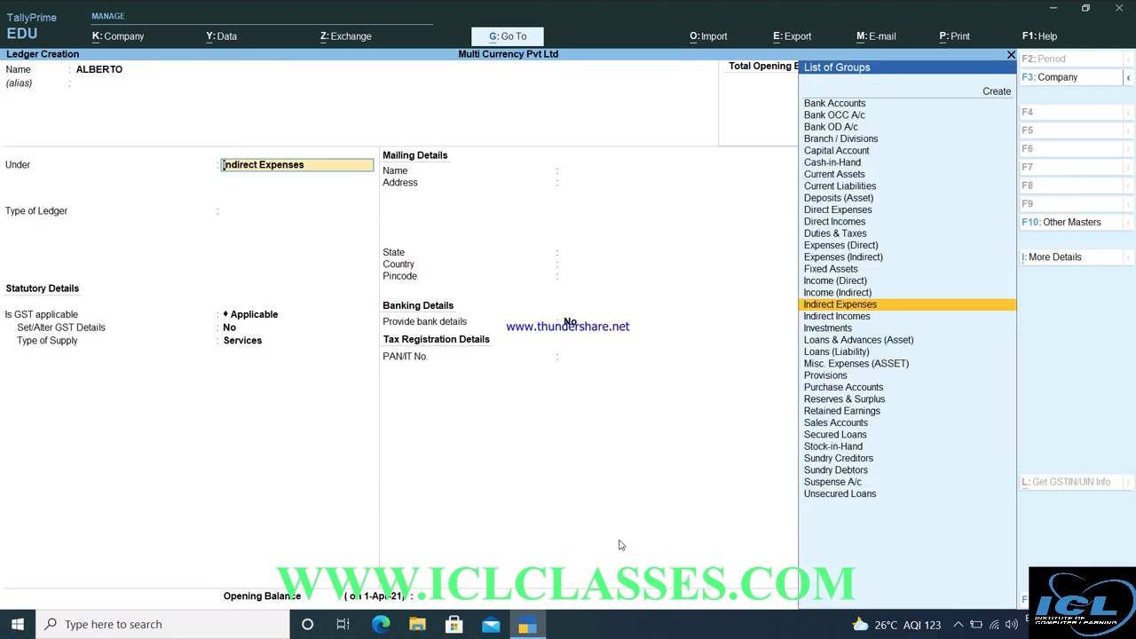
text(S)
key(Down)
key(Down)
key(Down)
key(Down)
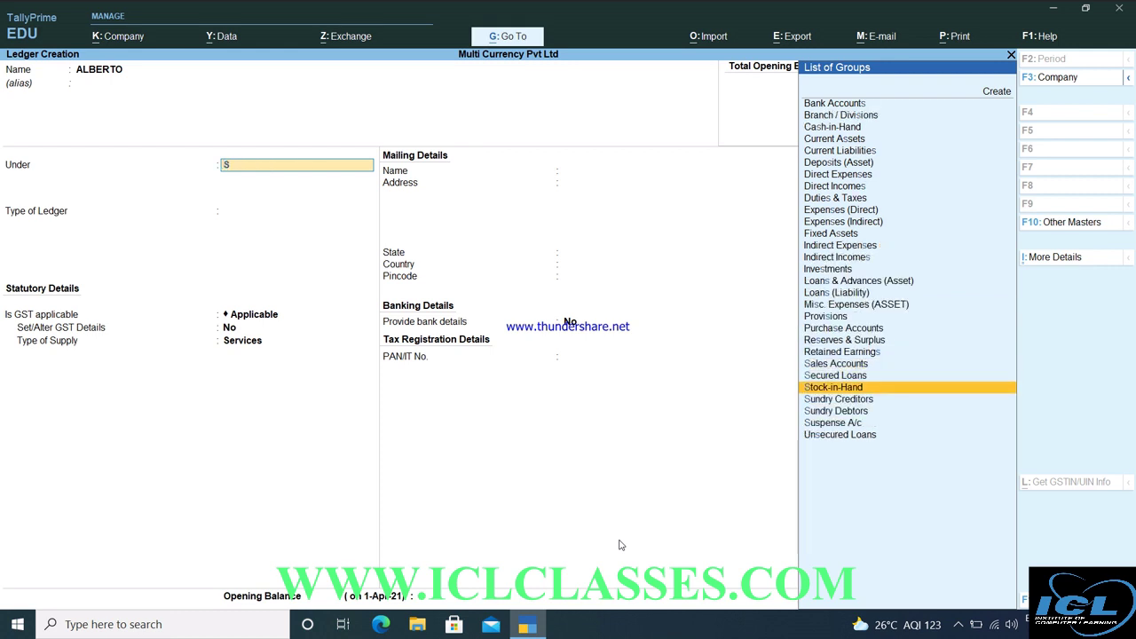
key(Return)
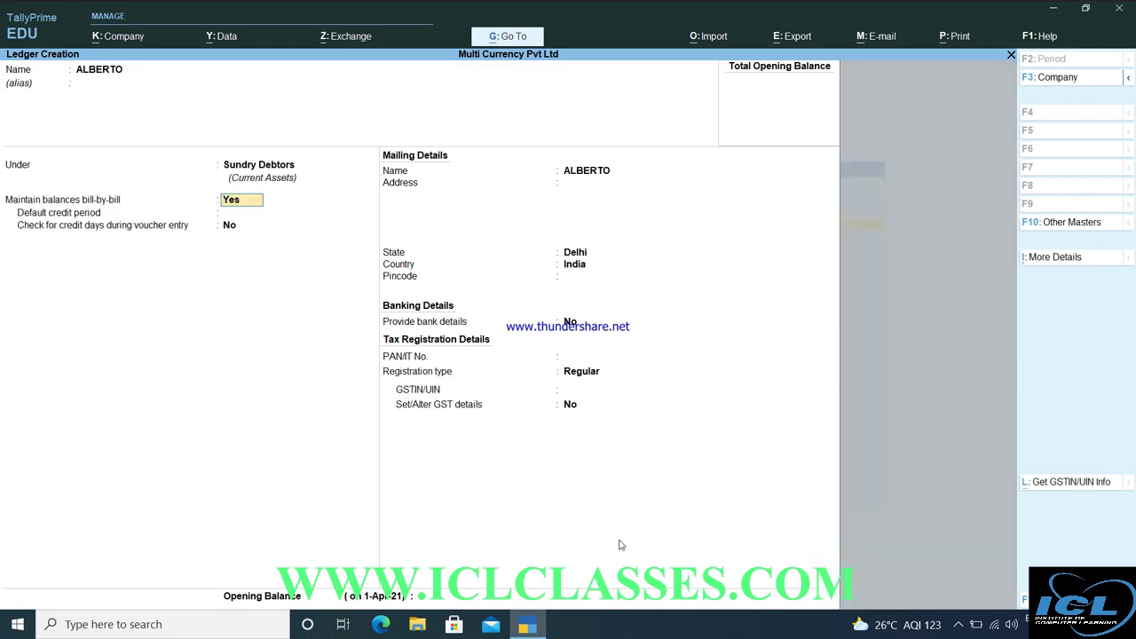
Keep the bill-by-bill and mailing name defaults, leave the address blank and set the customer's state to Not Applicable
key(Return)
key(Return)
key(Return)
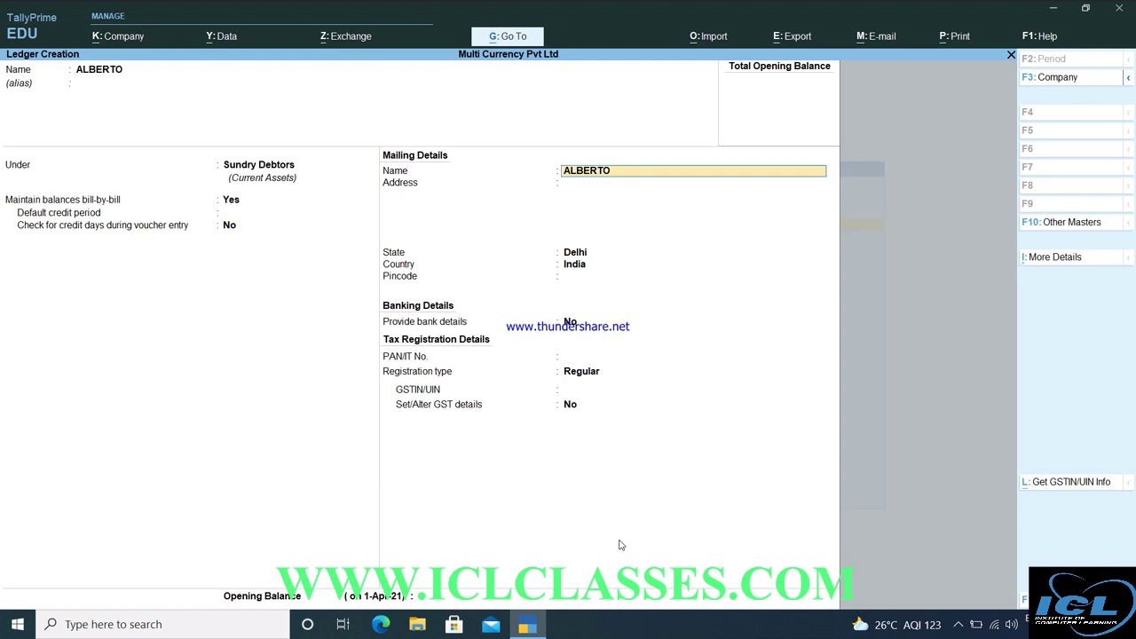
key(Return)
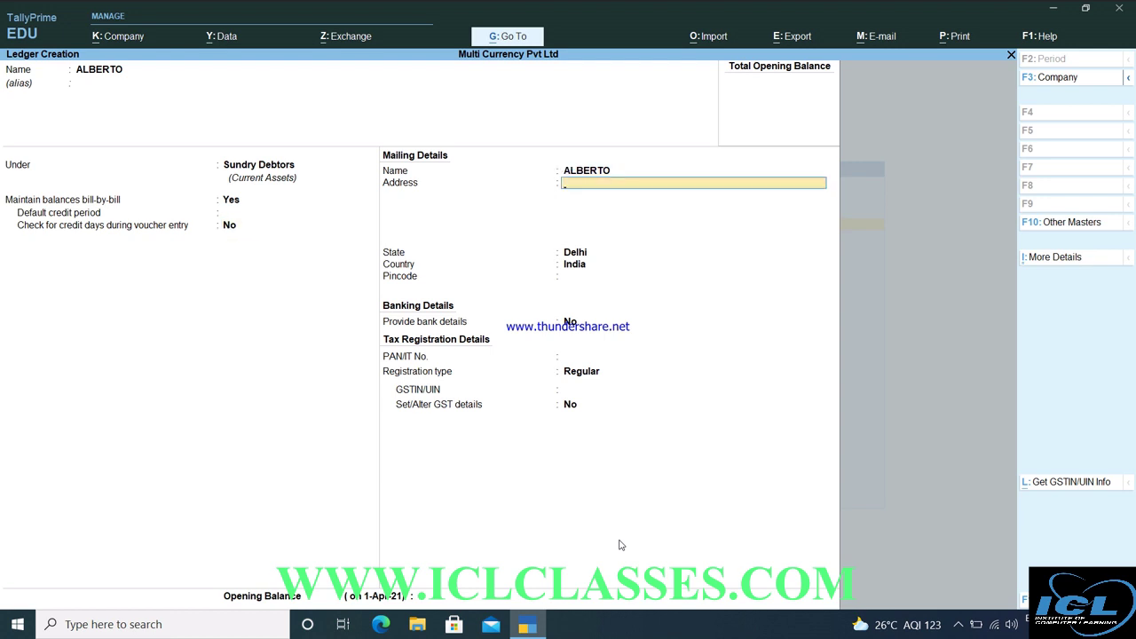
key(Return)
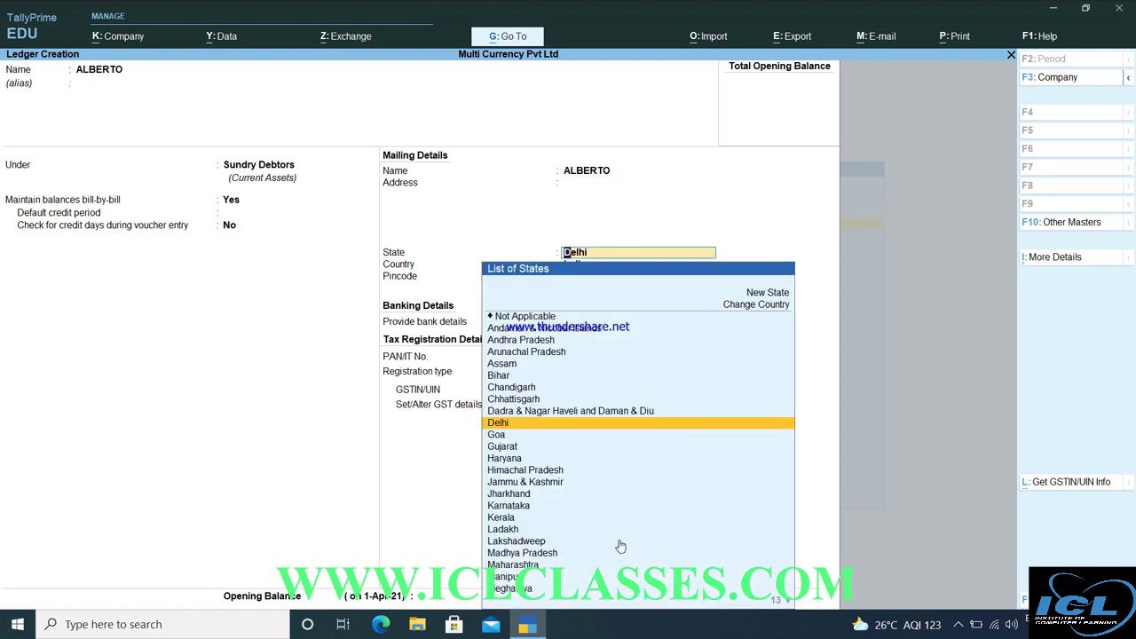
key(Up)
key(Up)
key(Up)
key(Up)
key(Up)
key(Up)
key(Up)
key(Up)
key(Up)
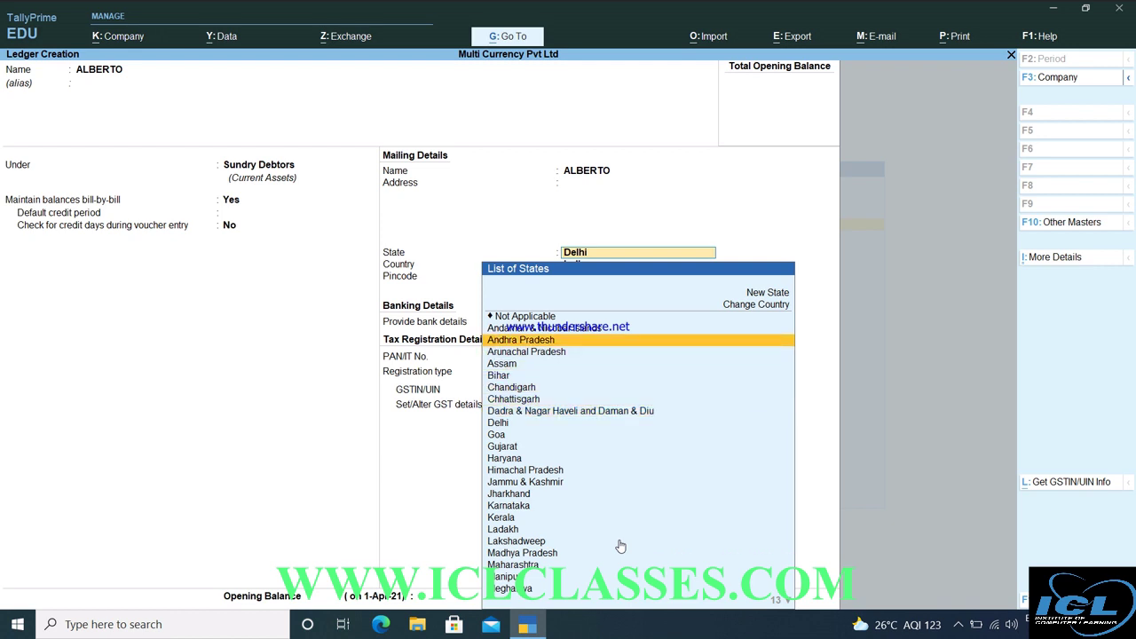
key(Up)
key(Up)
key(Down)
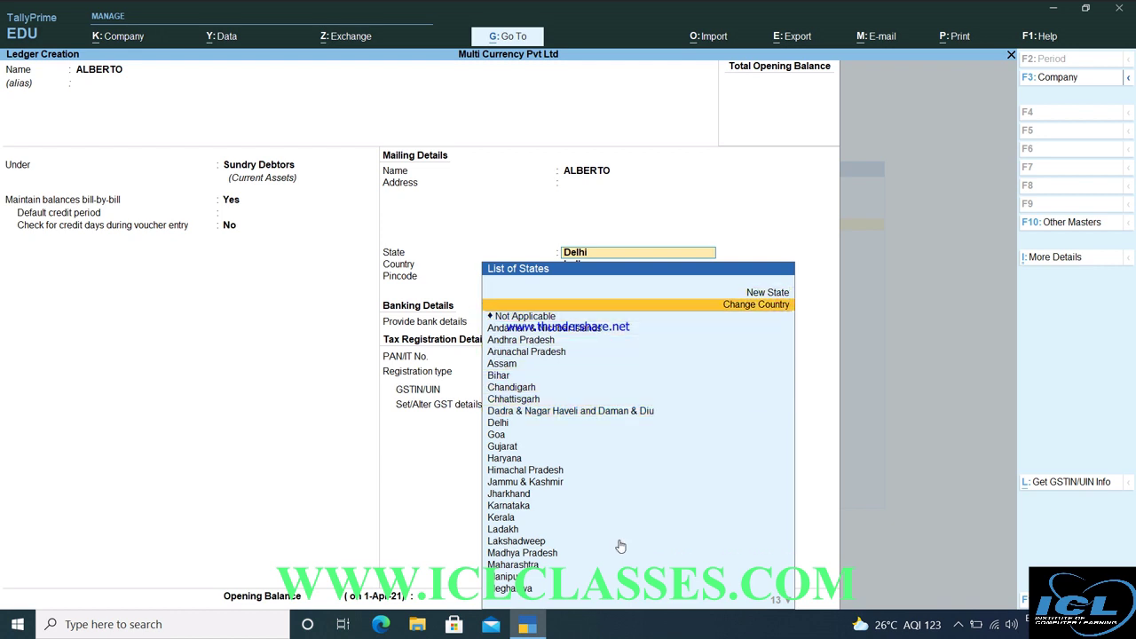
key(Down)
key(Return)
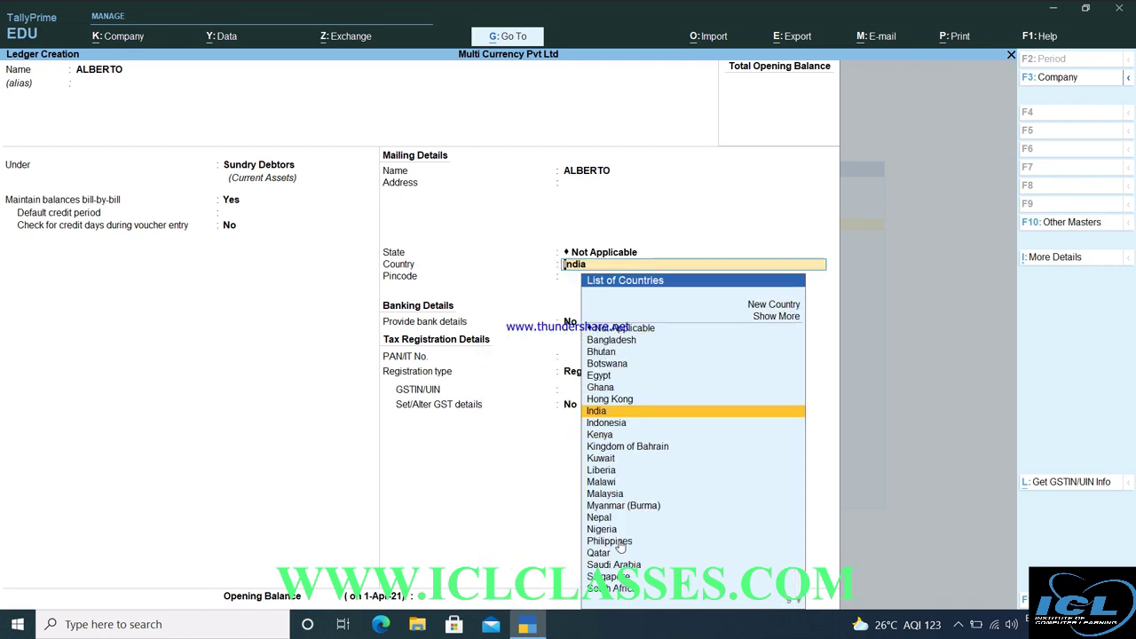
Set the customer's country to United States of America, save the ledger with the remaining fields blank, and return to the Gateway
text(US)
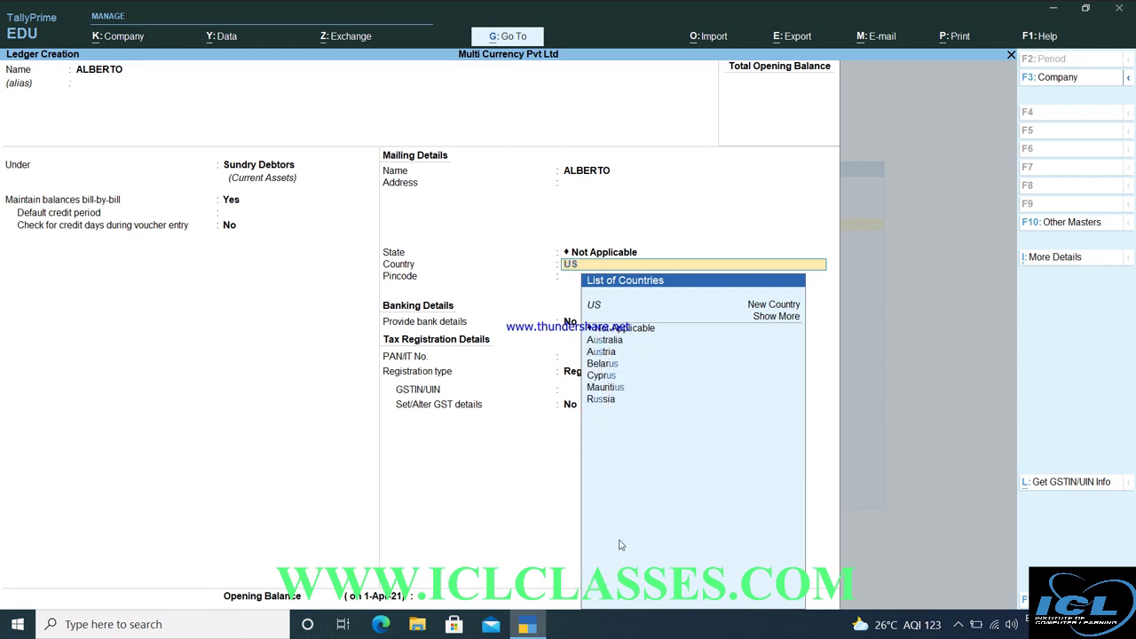
key(BackSpace)
key(Down)
key(Down)
key(Down)
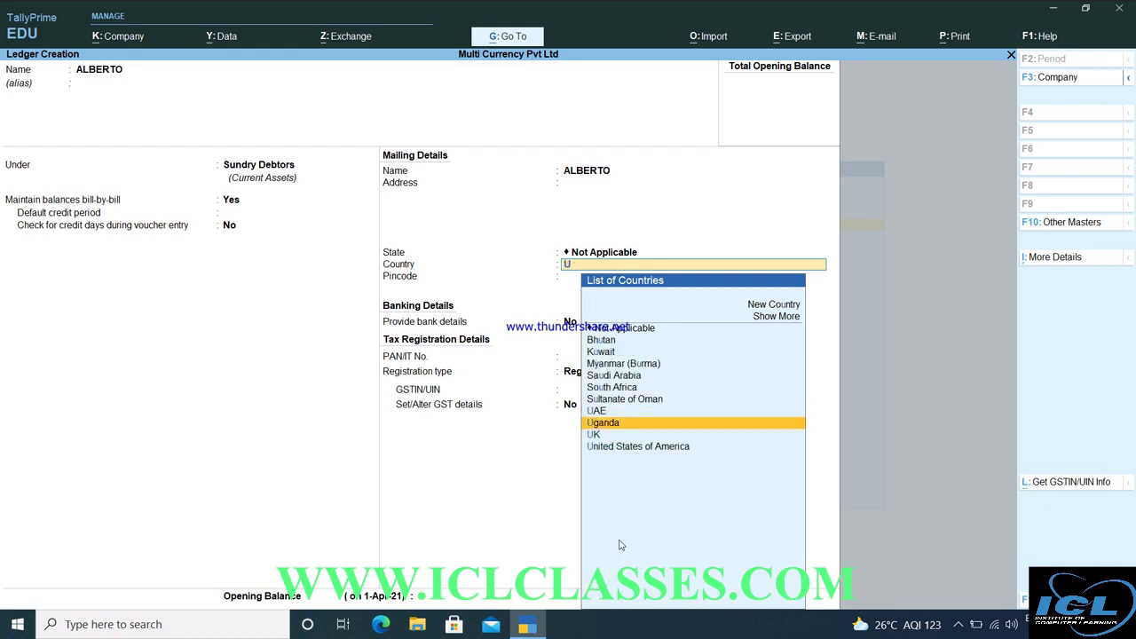
key(Return)
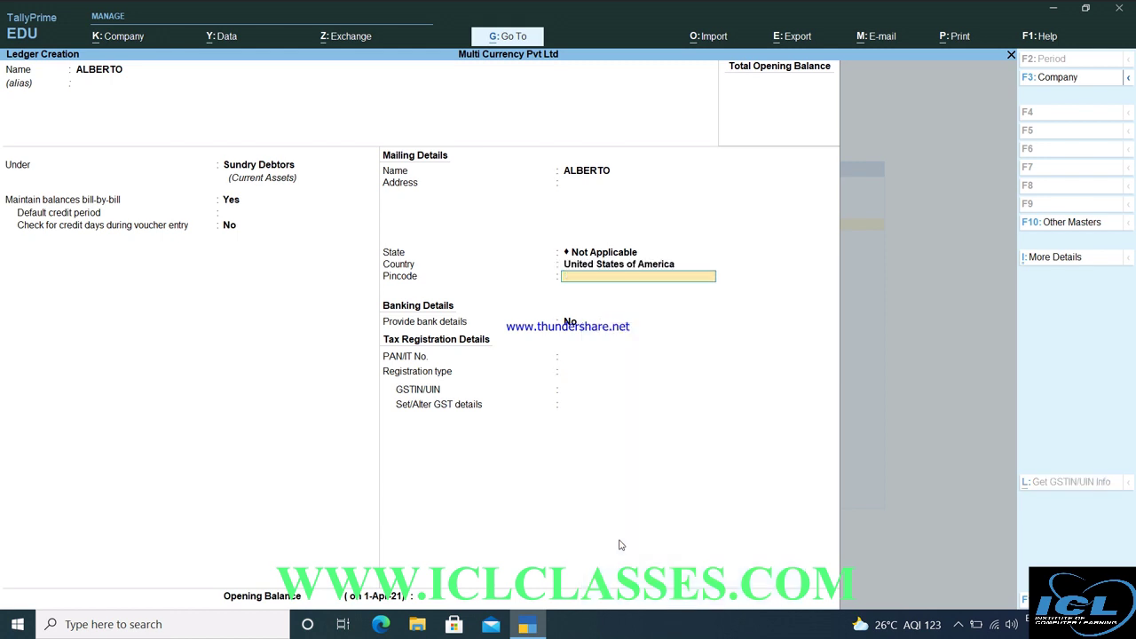
key(Return)
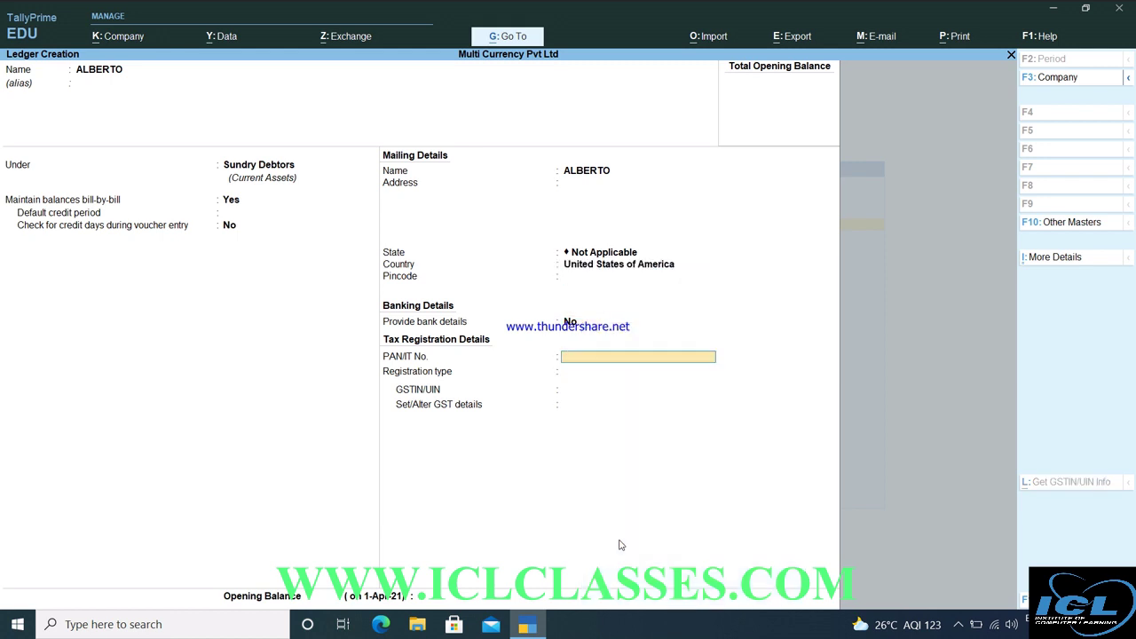
key(Return)
key(Return)
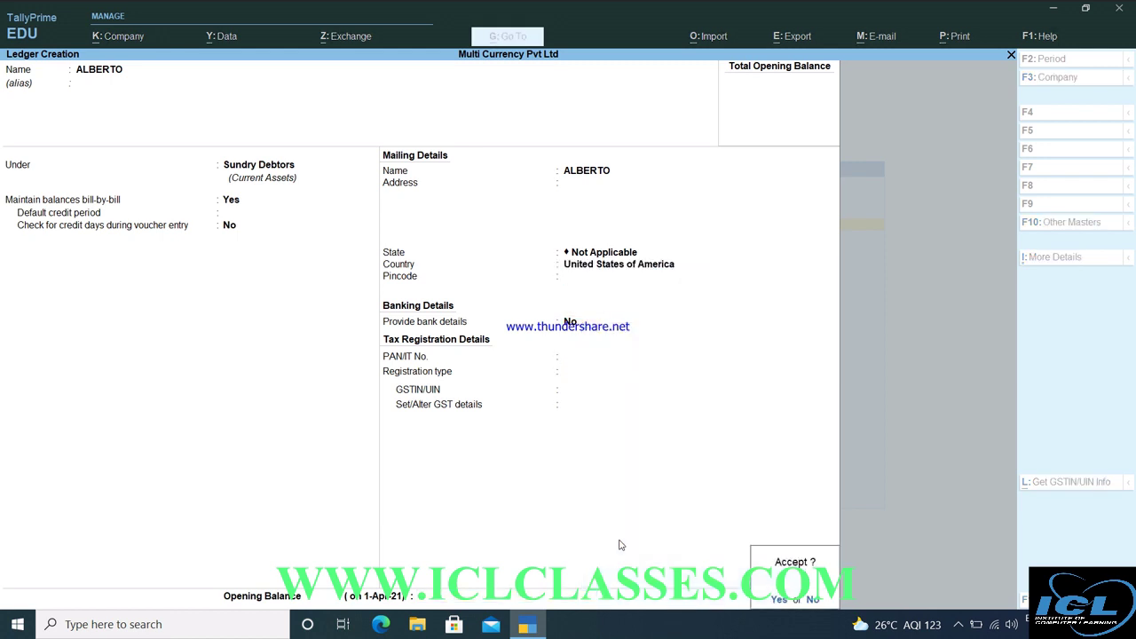
key(Return)
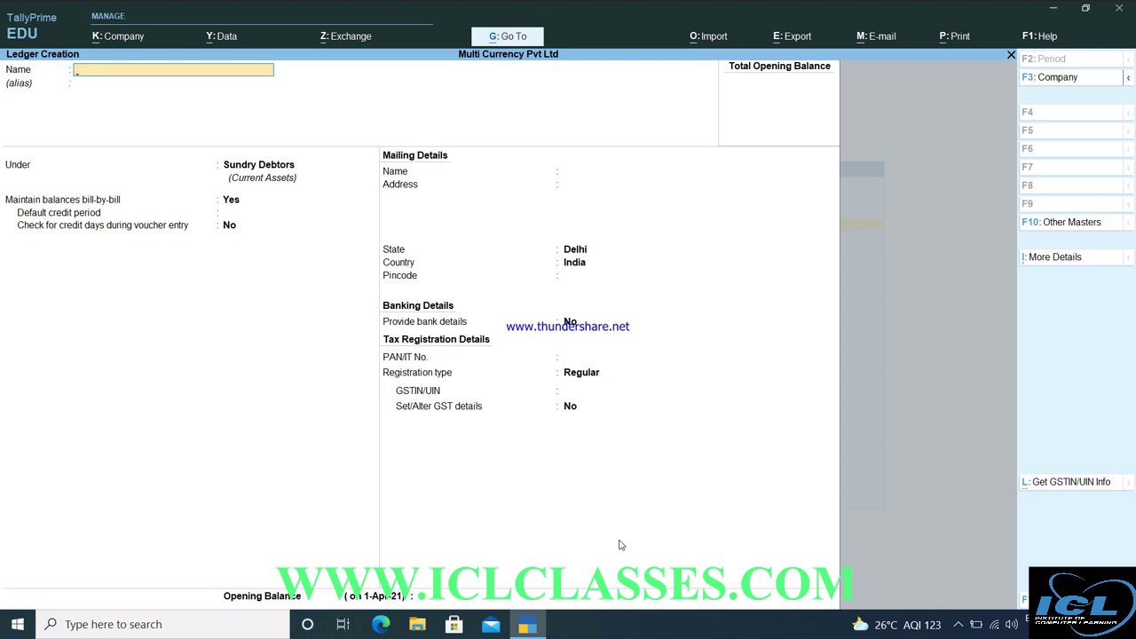
key(Escape)
key(Return)
key(Escape)
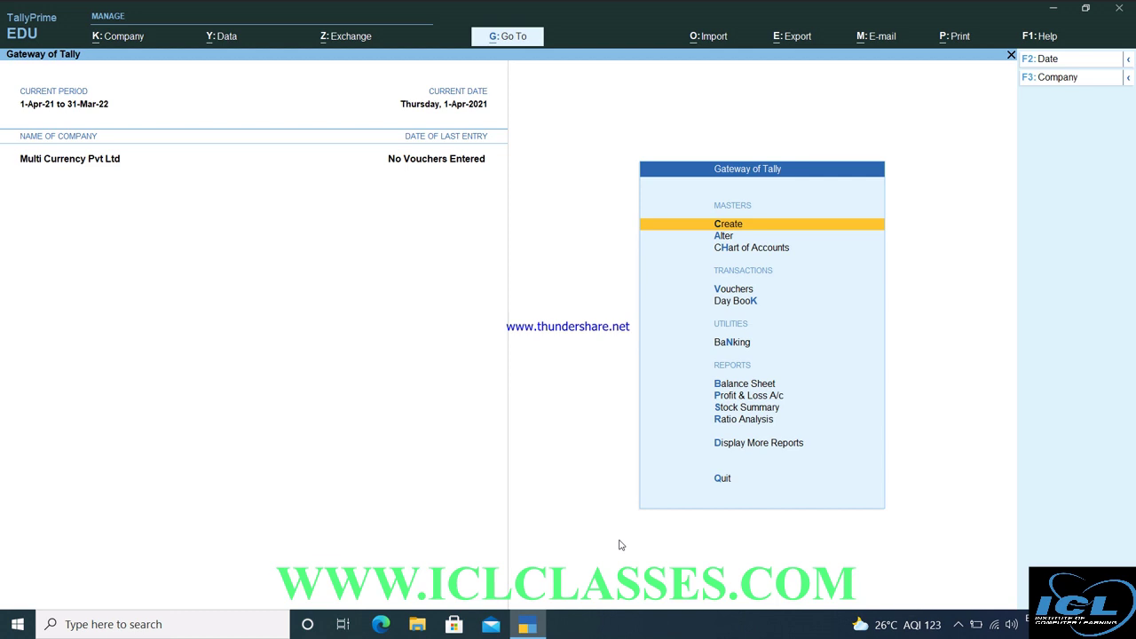
Open voucher entry and switch the voucher type to Sales
key(Down)
key(Down)
key(Down)
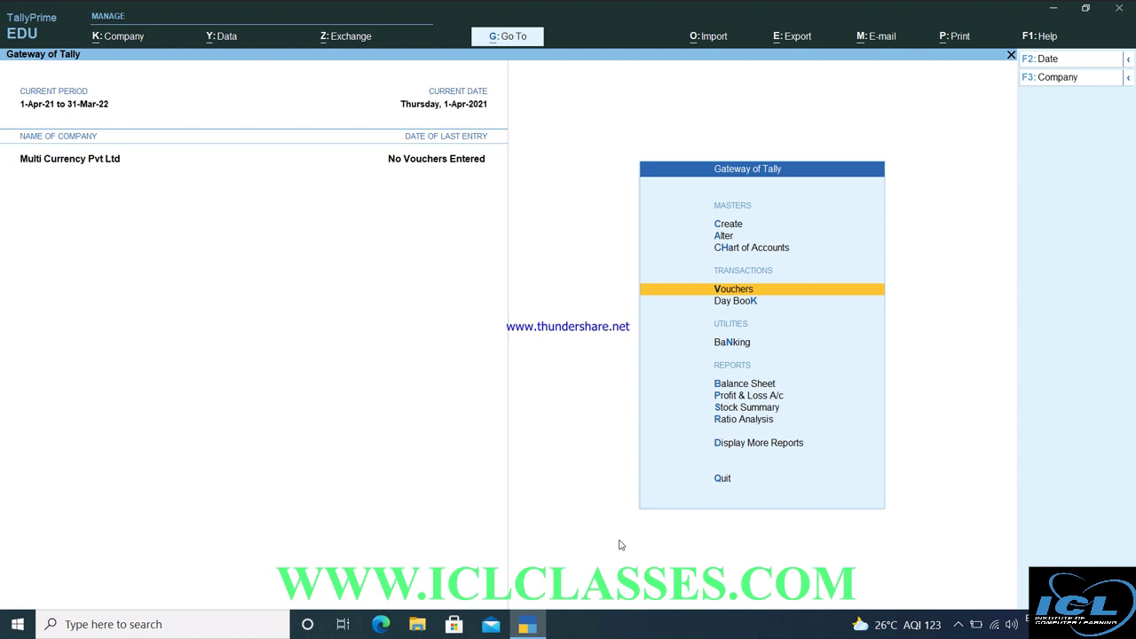
key(Return)
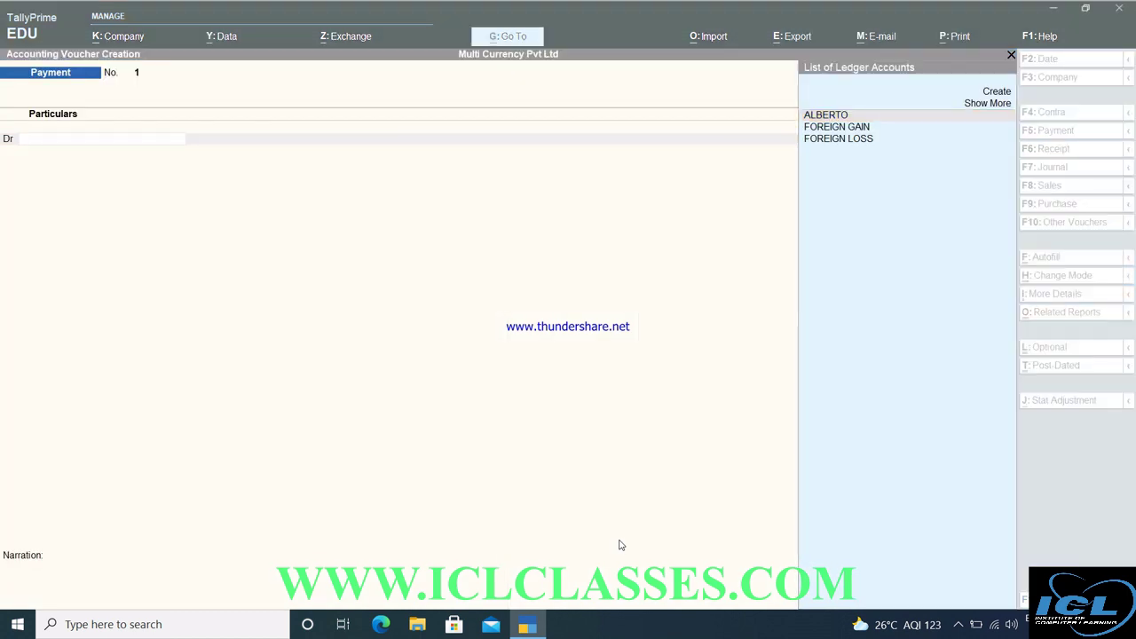
key(super+p)
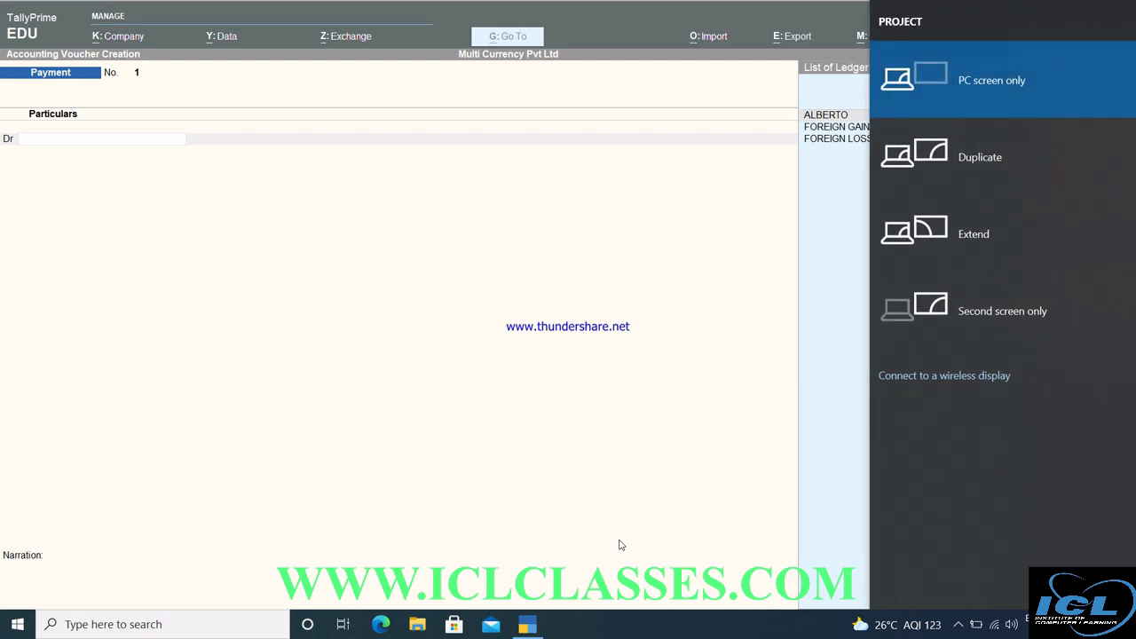
key(Escape)
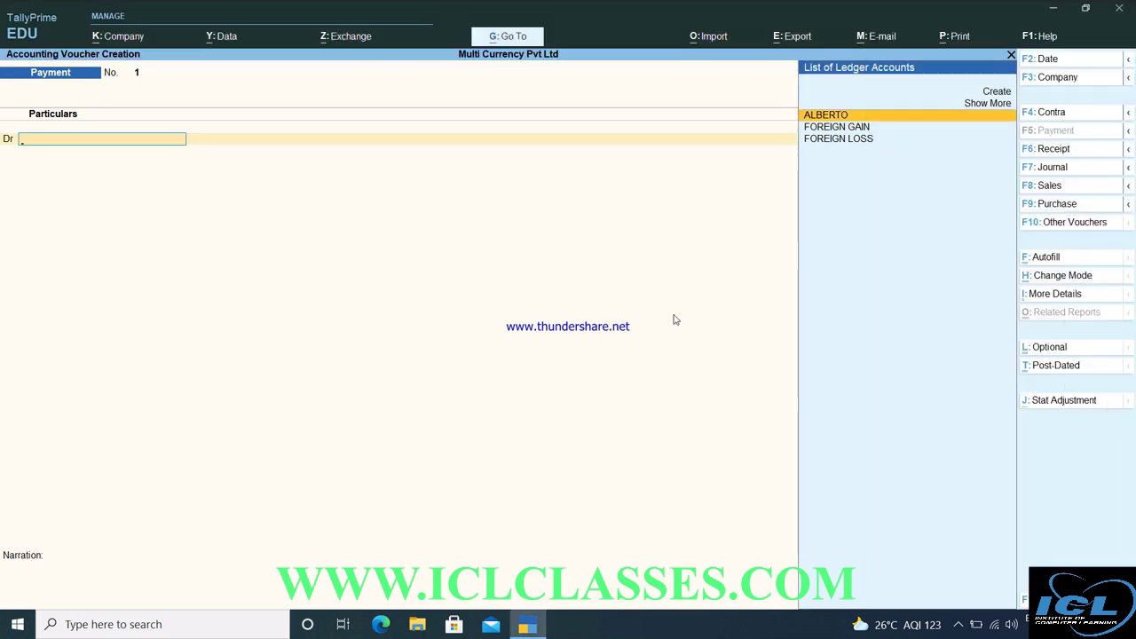
key(F8)
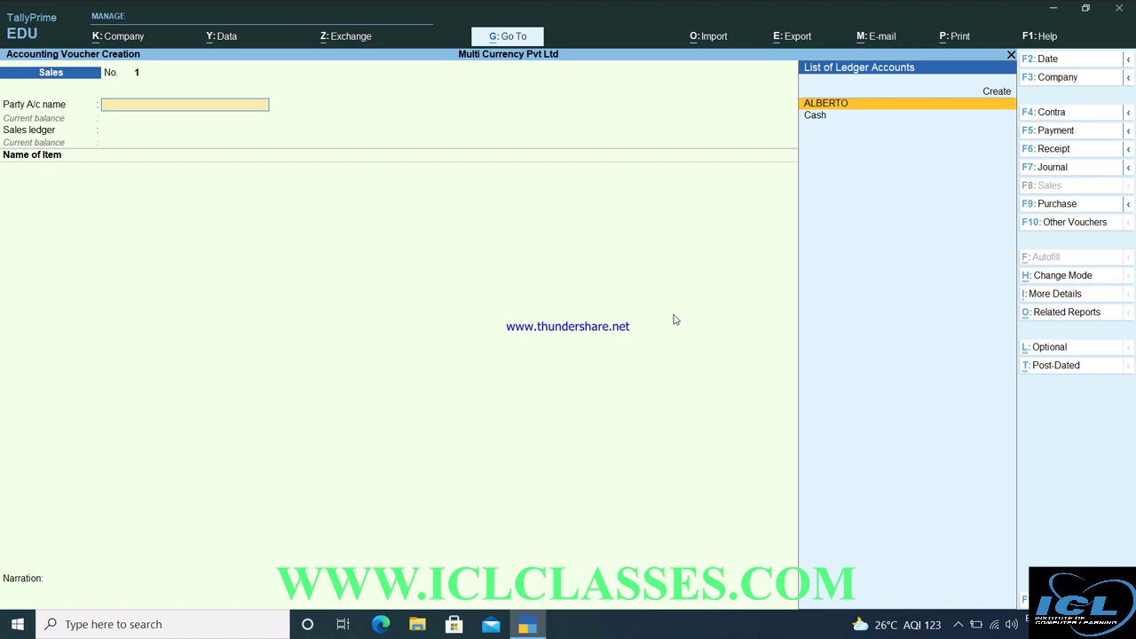
Change the sales voucher mode to Accounting Invoice
key(ctrl+h)
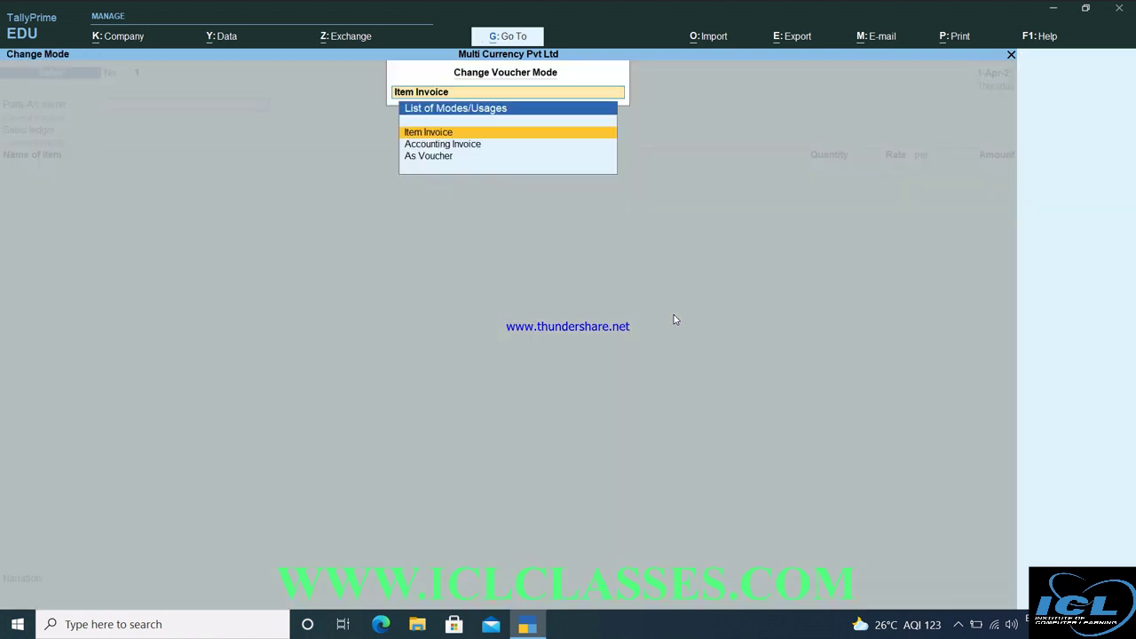
key(Down)
key(Down)
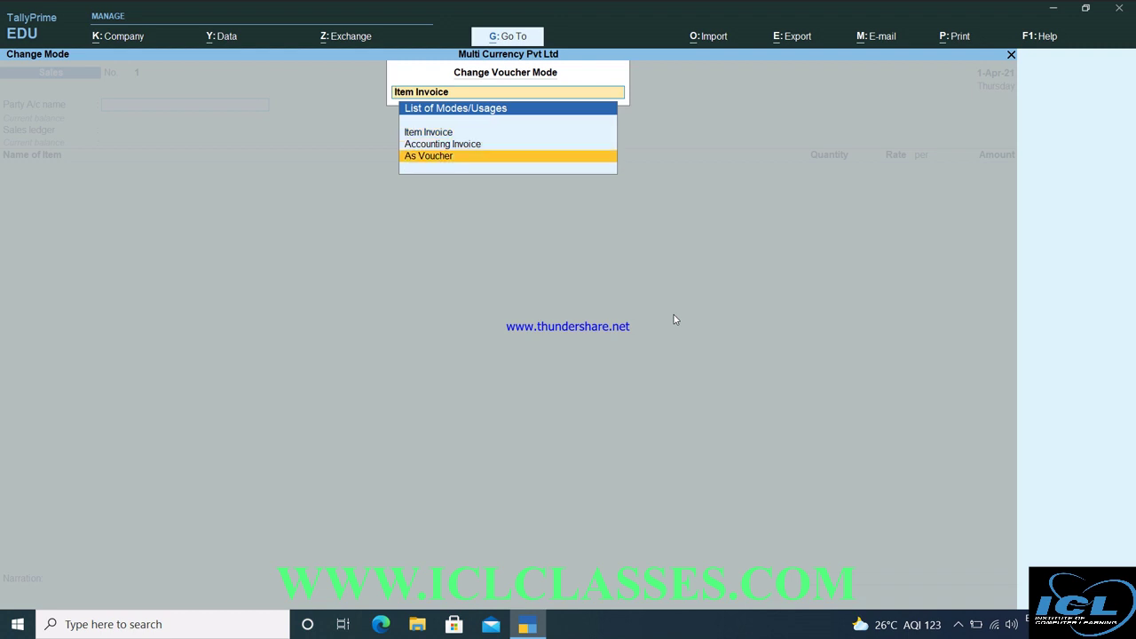
key(Up)
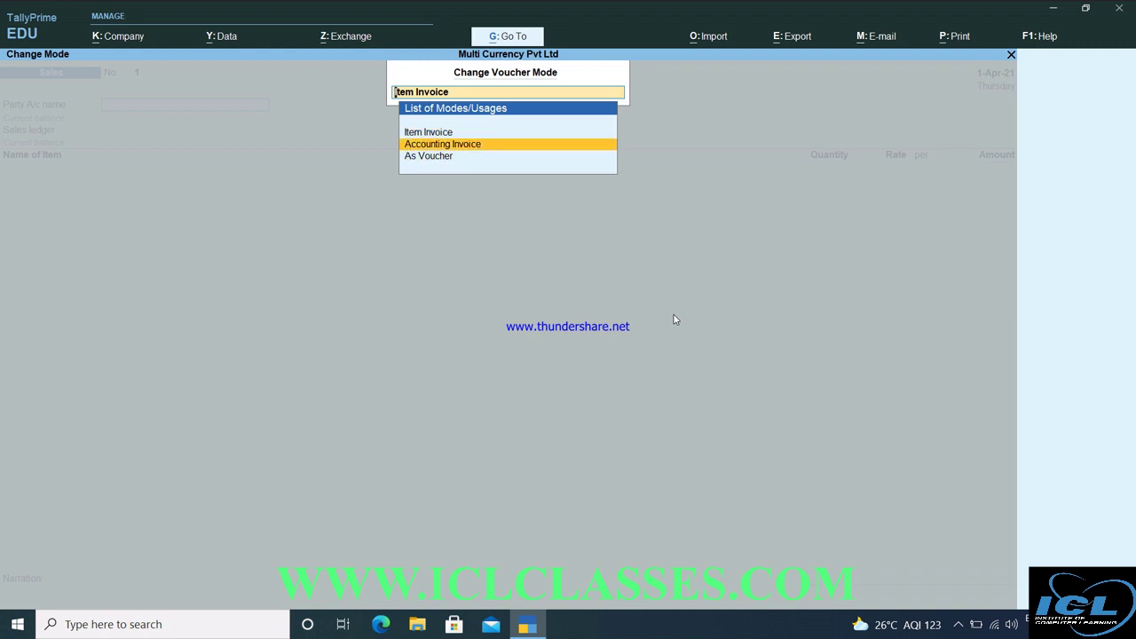
key(Up)
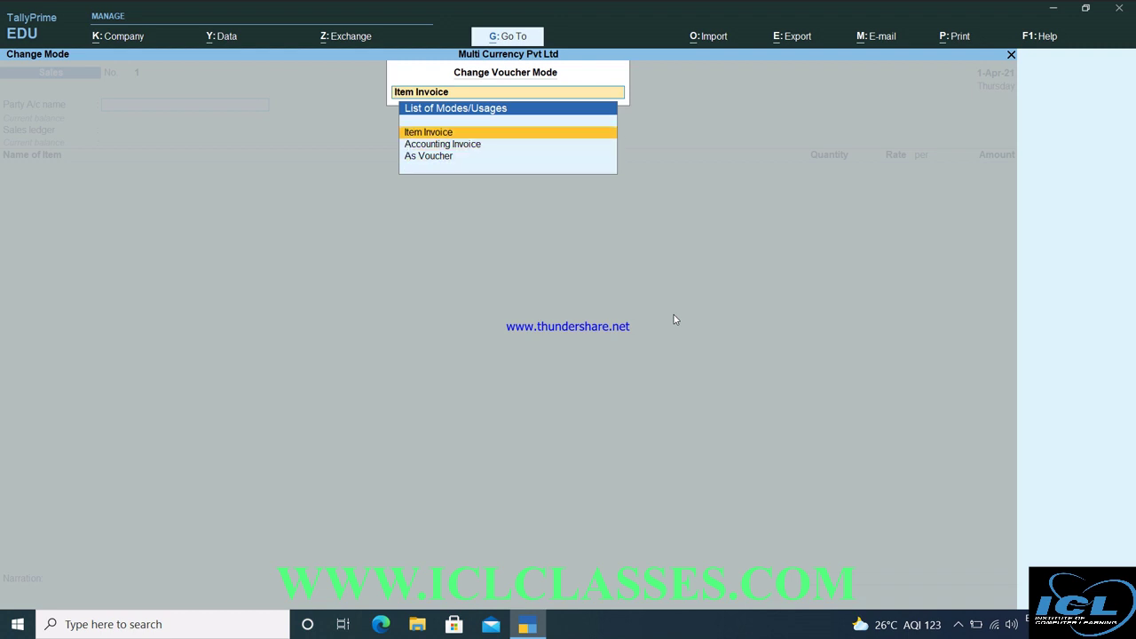
key(Down)
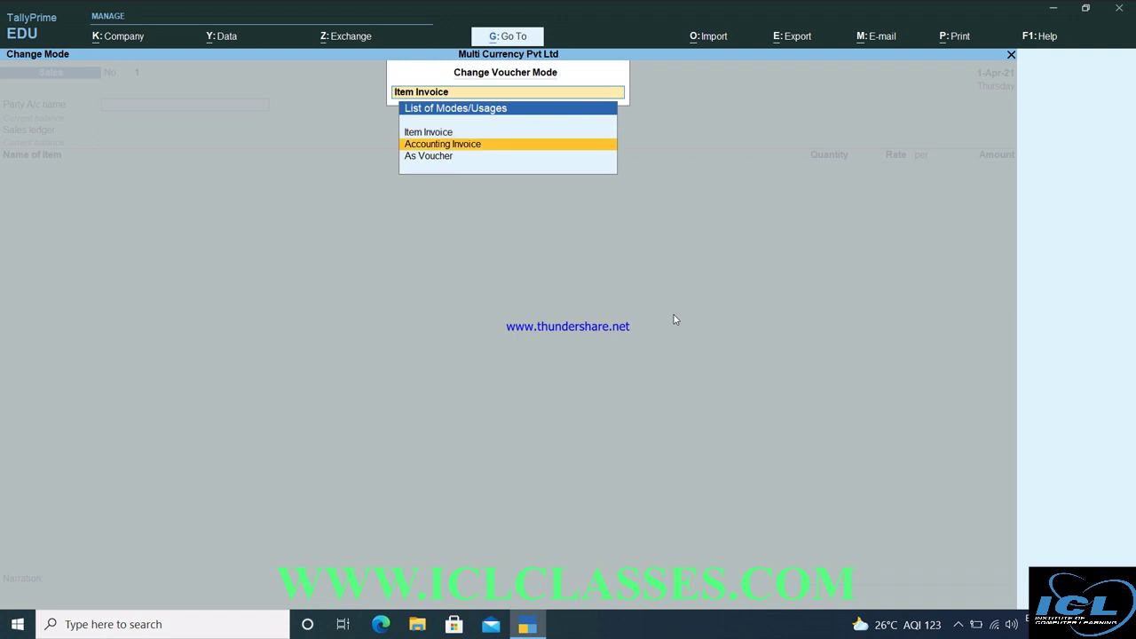
key(Return)
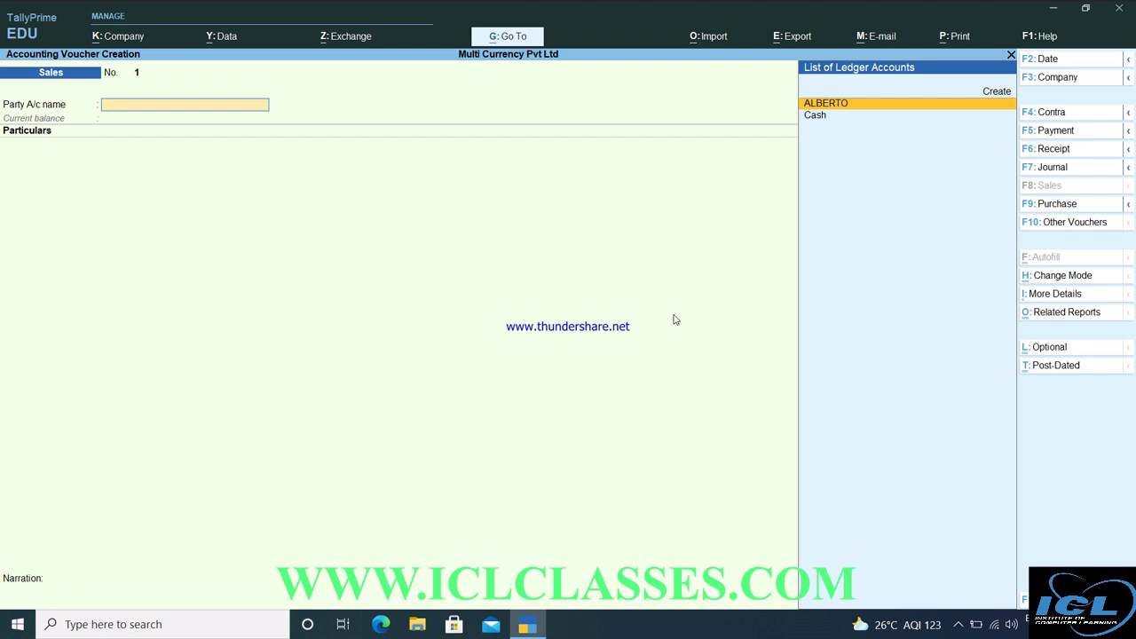
Choose the foreign customer as the party account and leave all dispatch details blank
key(Return)
key(Return)
key(Return)
key(Return)
key(Return)
key(Return)
key(Return)
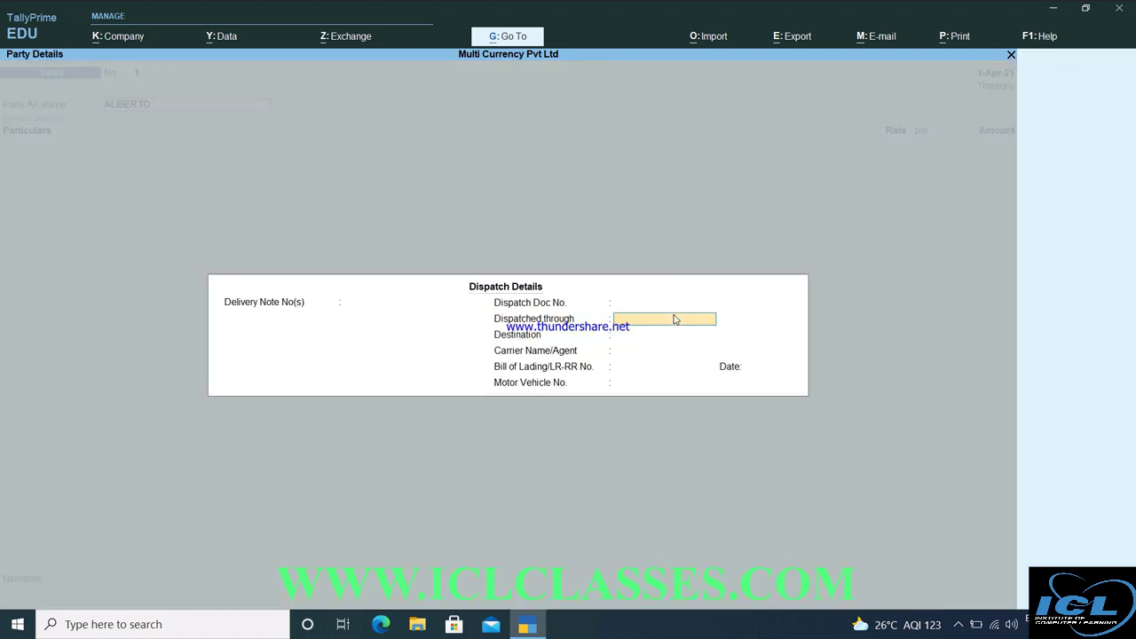
key(Return)
key(Return)
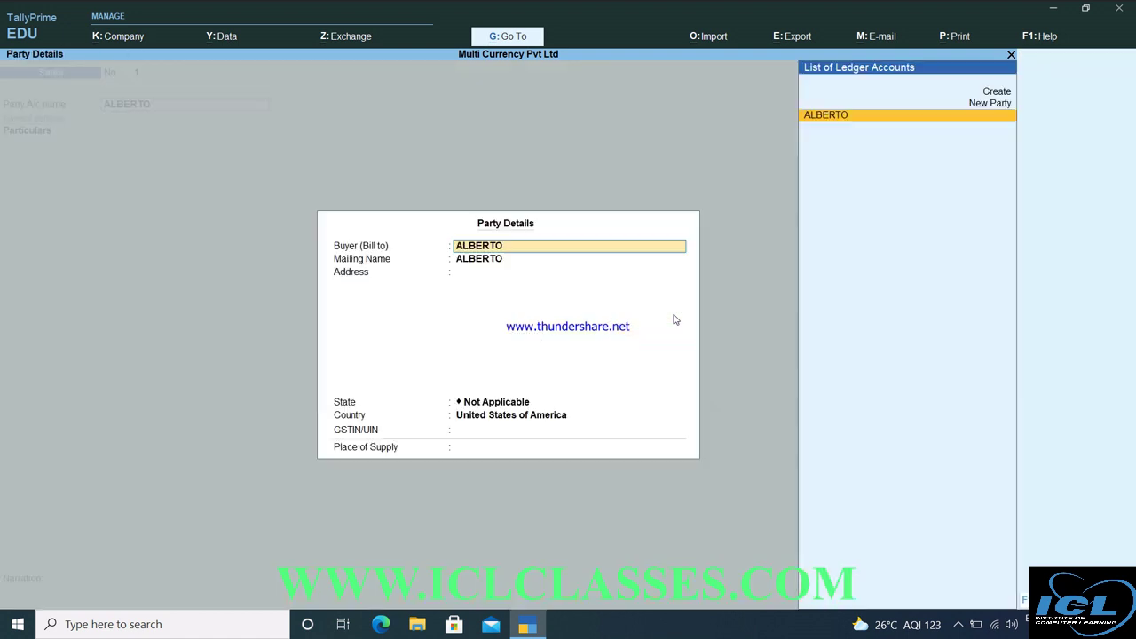
Keep the buyer and mailing name, choose New York from the buyer's state list and accept the party details
key(Return)
key(Return)
key(Return)
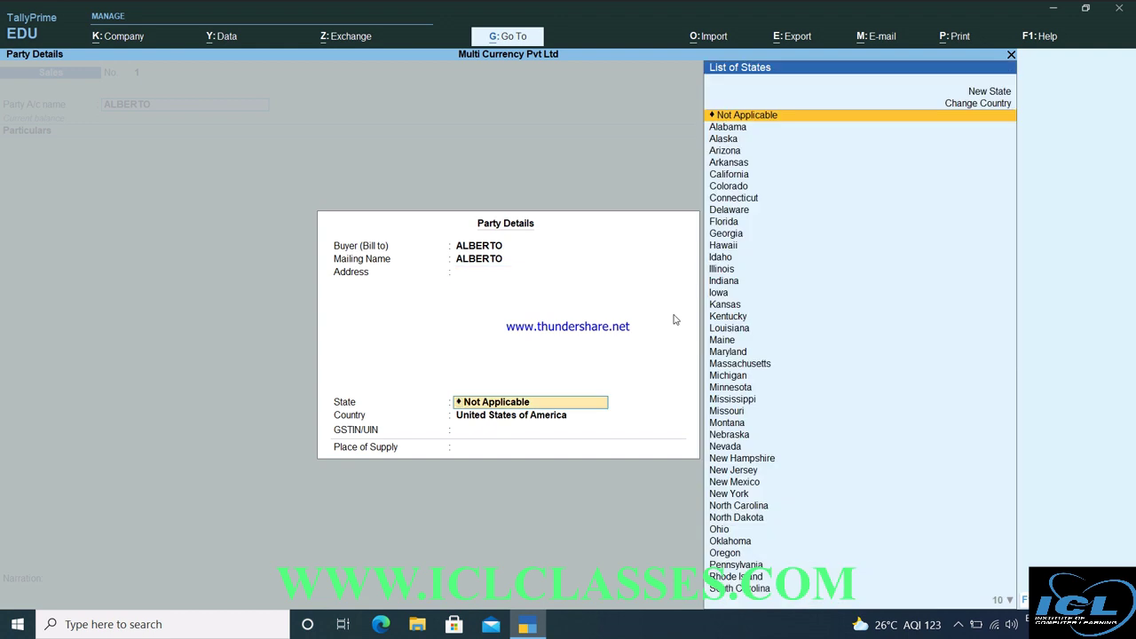
key(Down)
key(Down)
key(Down)
key(Down)
key(Down)
key(Down)
key(Down)
key(Down)
key(Down)
key(Down)
key(Down)
key(Down)
key(Down)
key(Down)
key(Down)
key(Down)
key(Down)
key(Down)
key(Down)
key(Down)
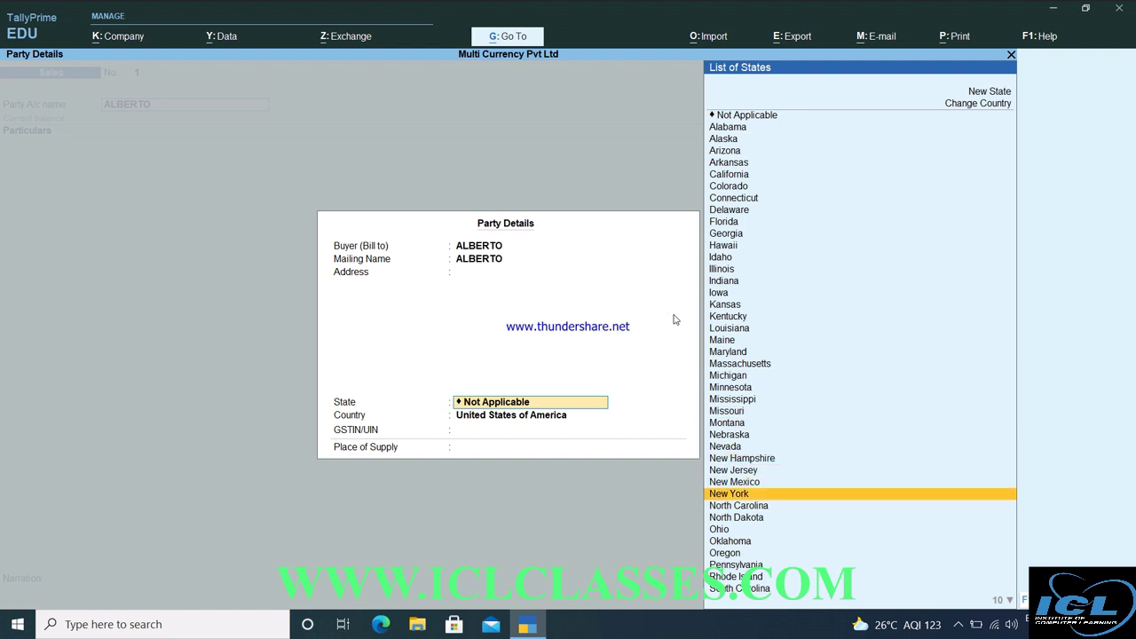
key(ctrl+a)
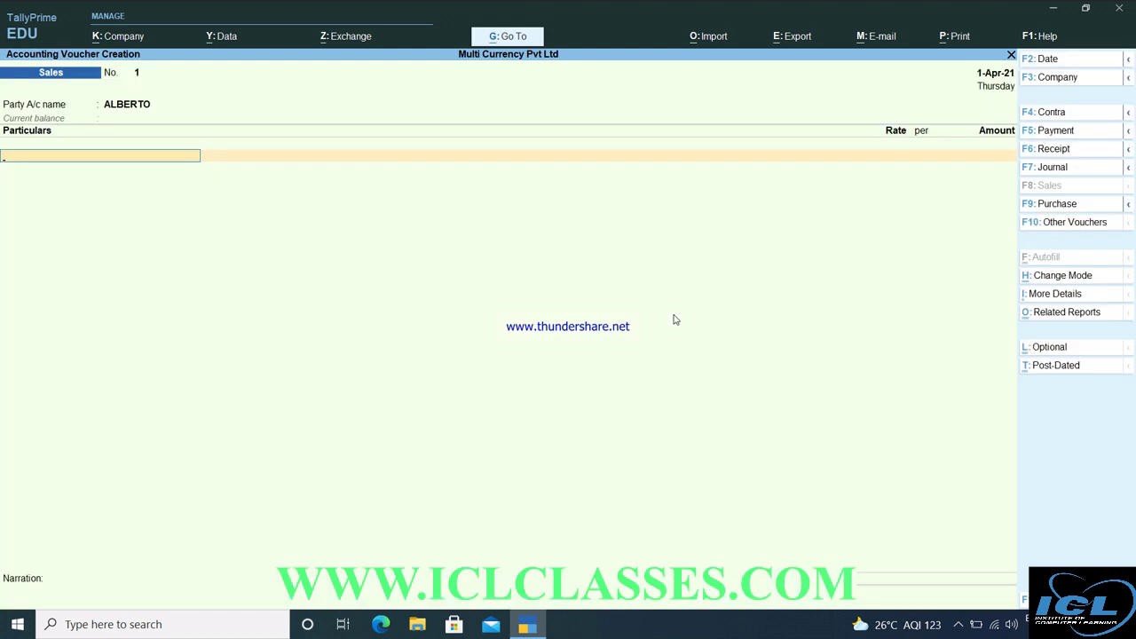
Create a MANPOWER SERVICE ledger under Sales Accounts with ledger type Not Applicable, keep the remaining defaults, and use it in the sales invoice
key(alt+c)
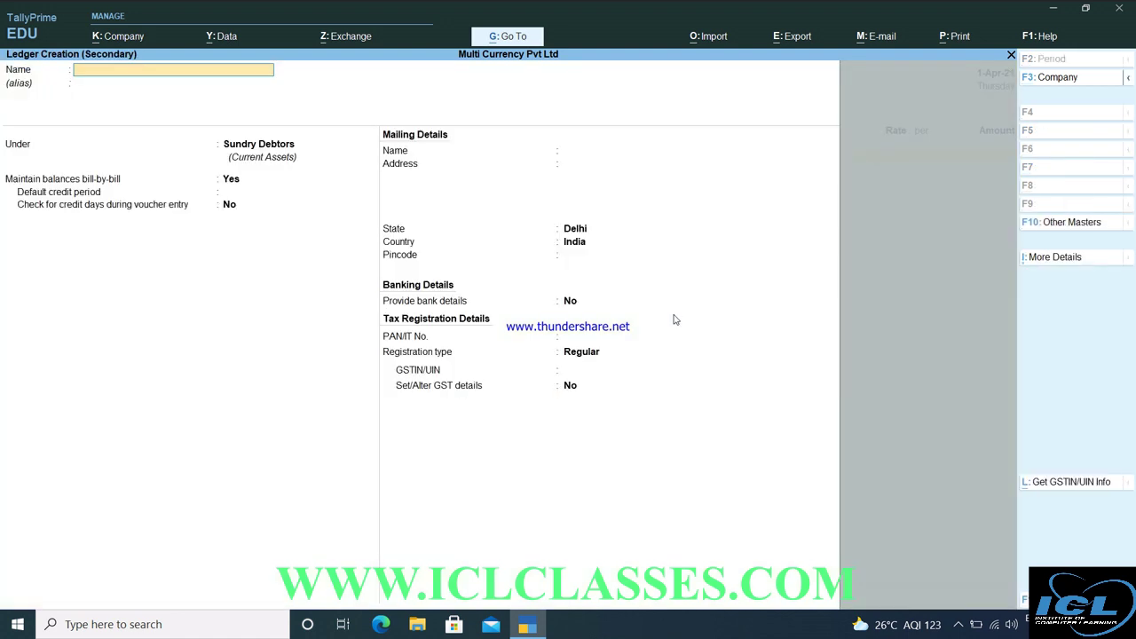
text(MANPOWER SERVICE)
key(Return)
key(Return)
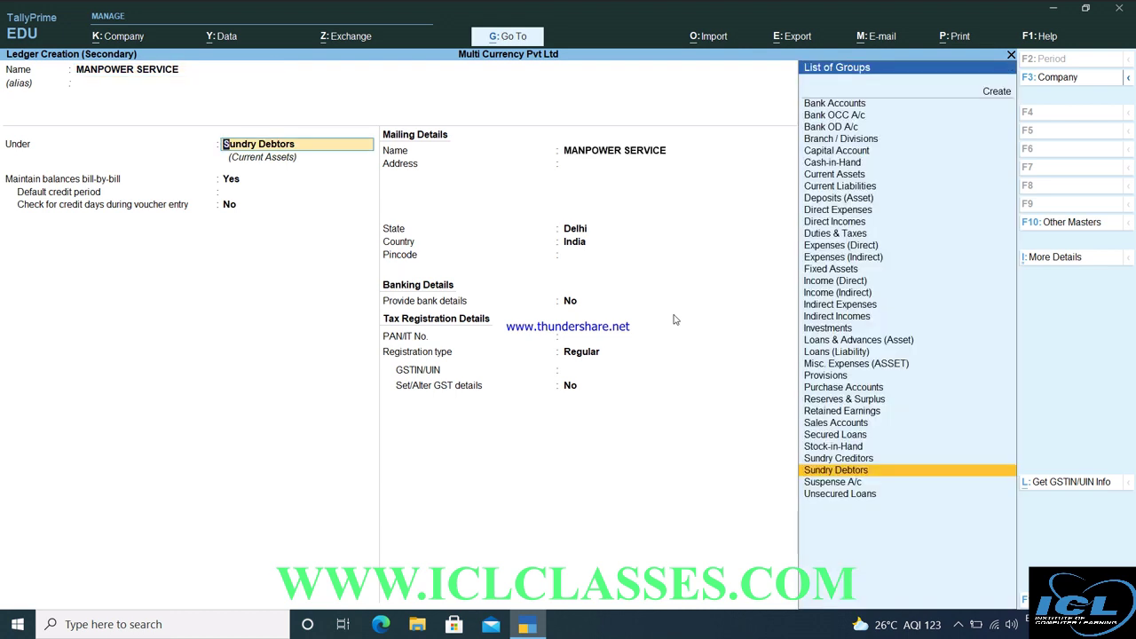
text(S)
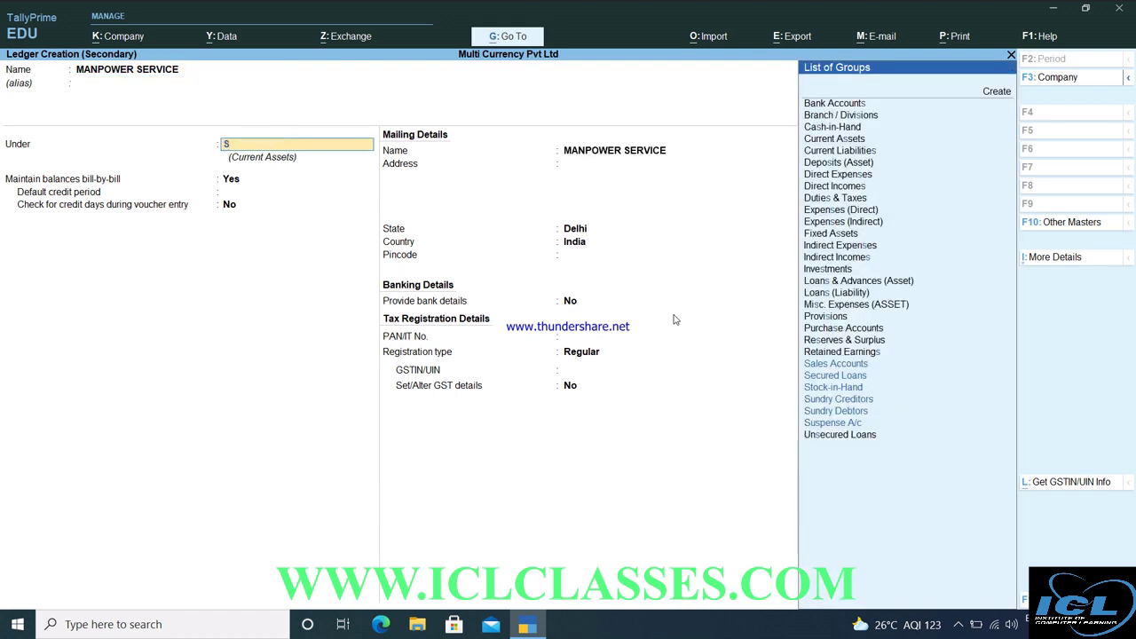
key(Return)
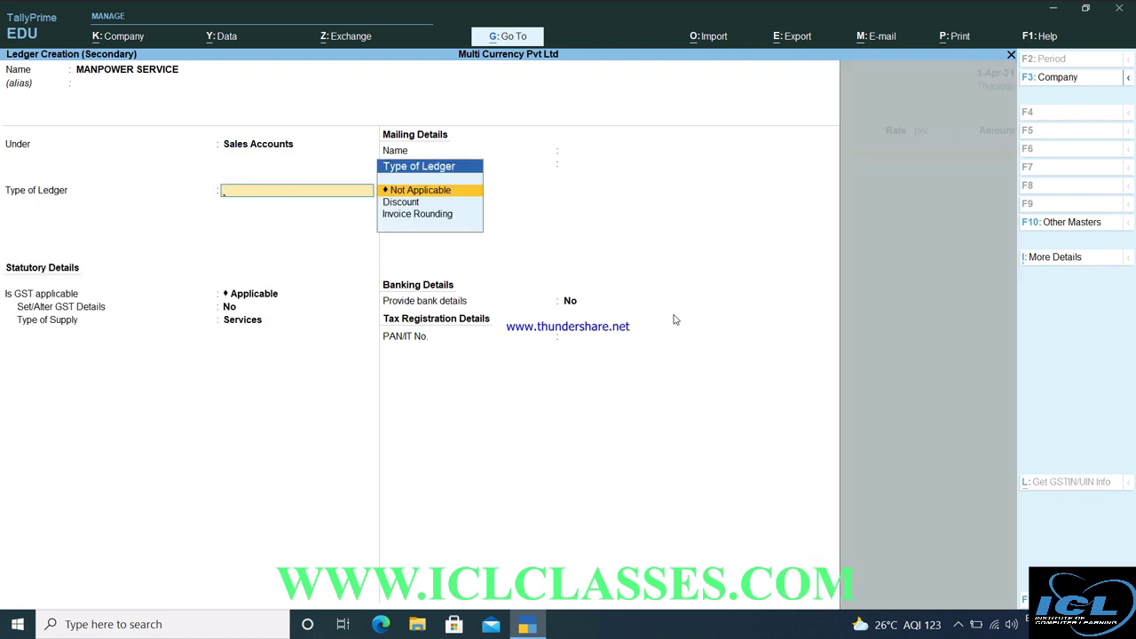
key(Return)
key(Return)
key(Return)
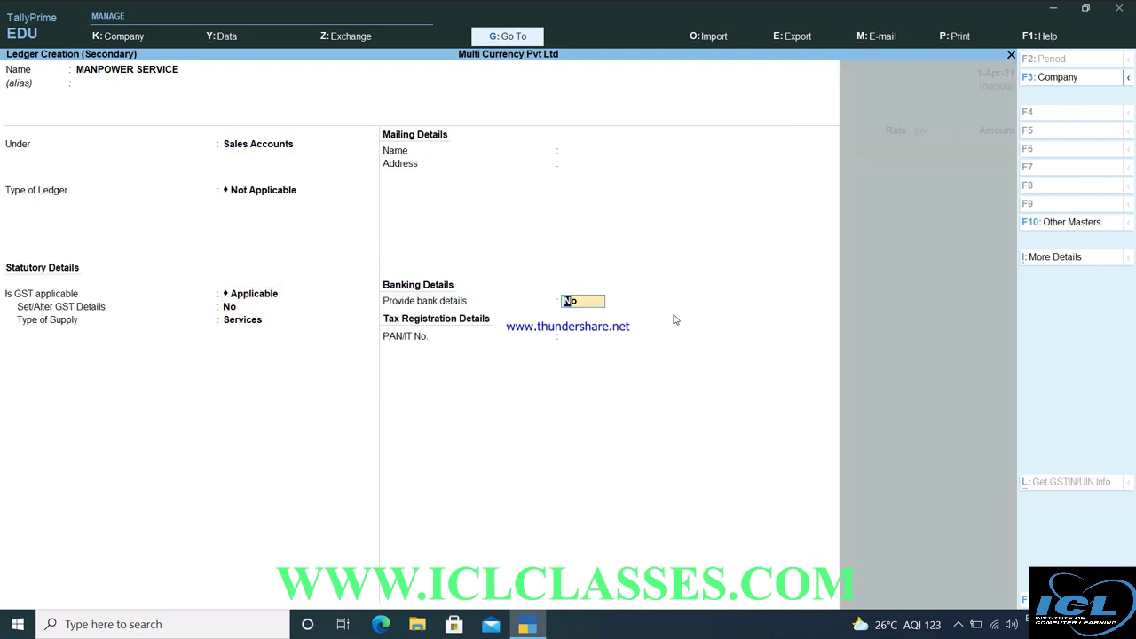
key(Return)
key(Return)
key(Return)
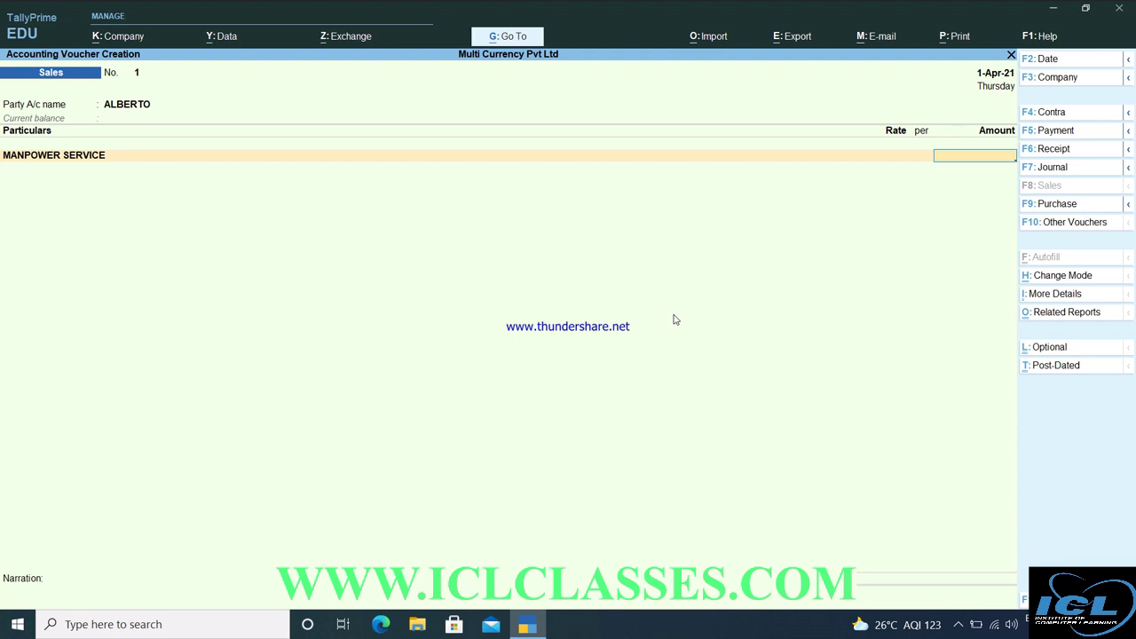
Enter $100000 as the MANPOWER SERVICE amount at an exchange rate of ₹70 per dollar
text(100000)
text($)
key(Return)
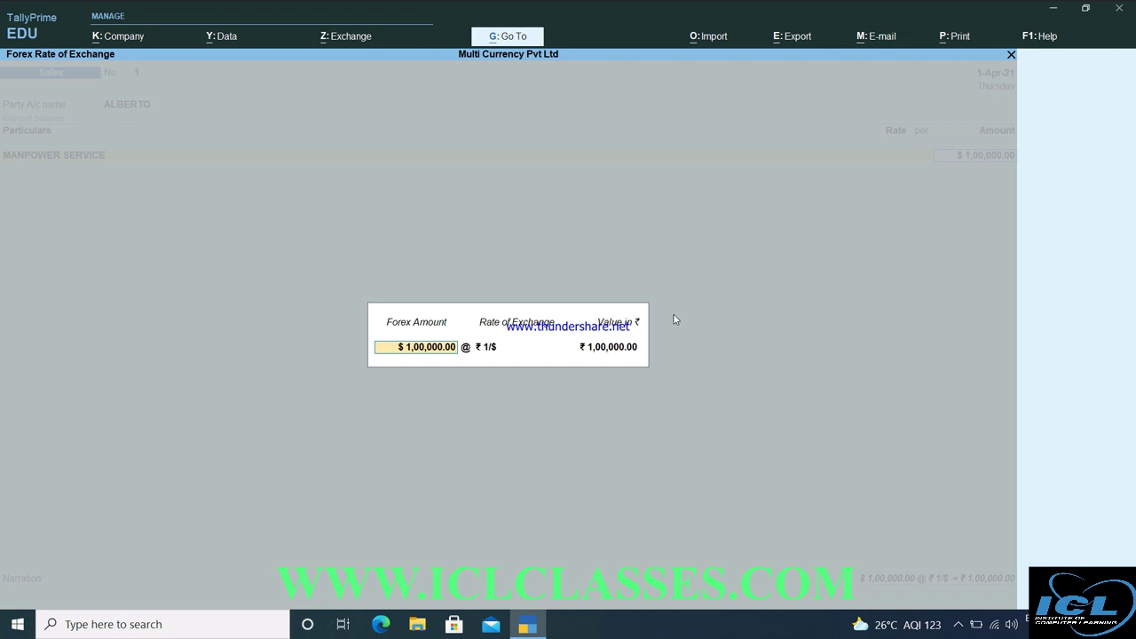
key(Return)
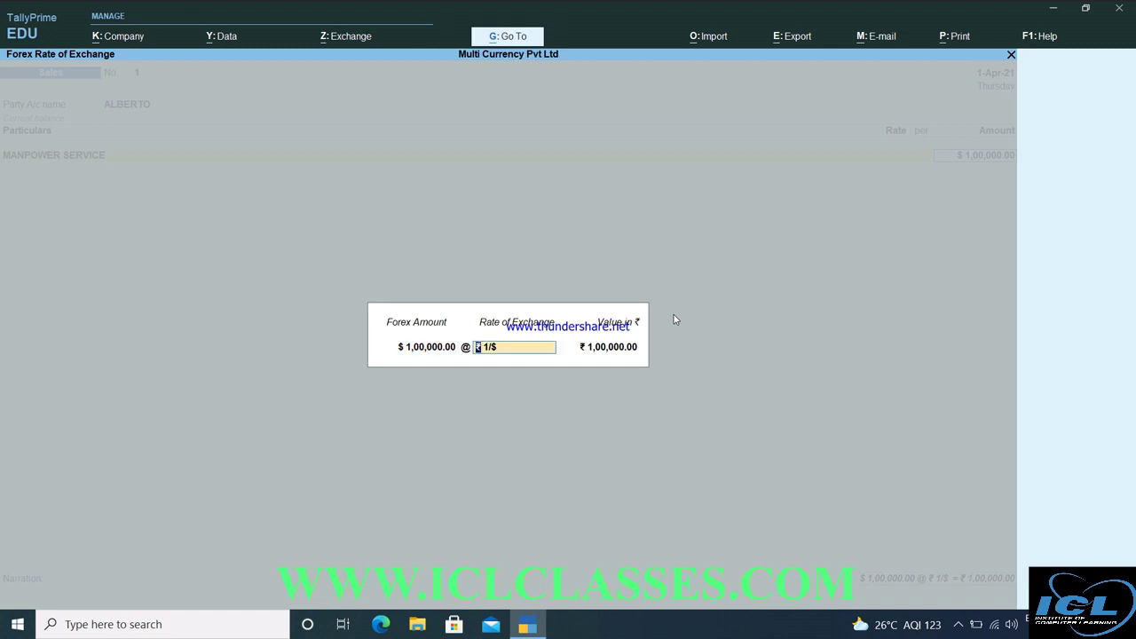
text(70)
key(Return)
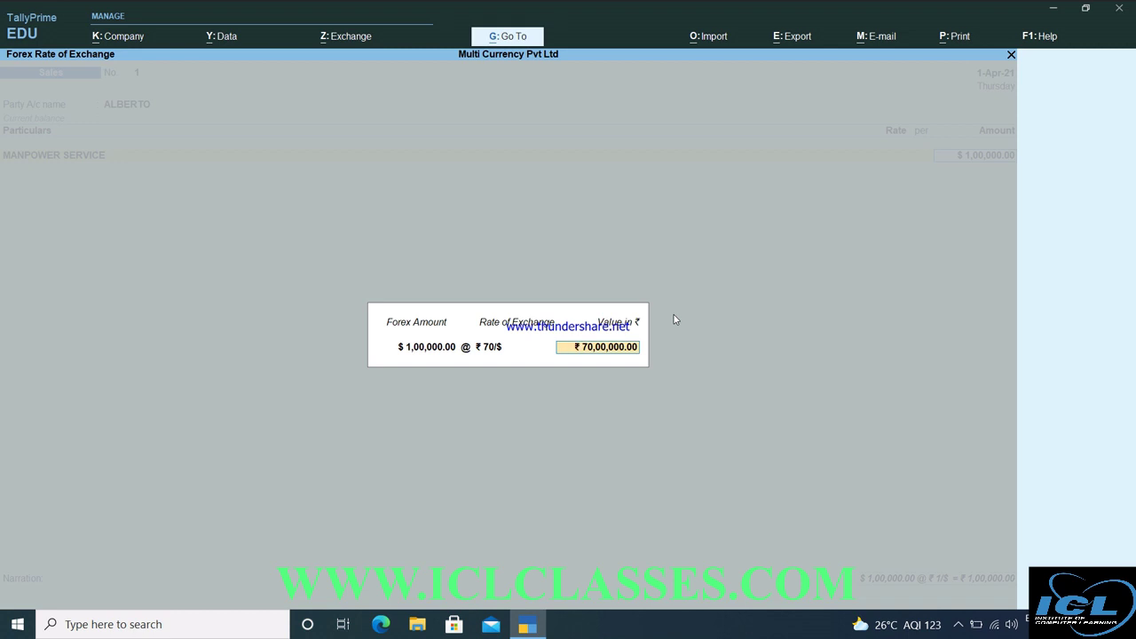
key(Return)
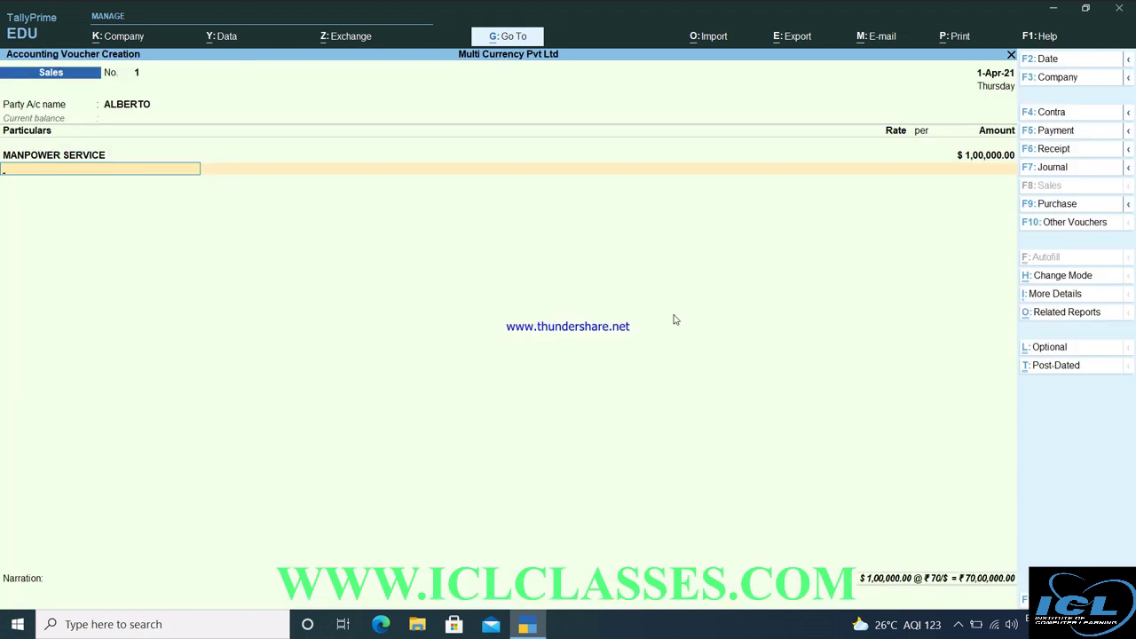
Record the full invoice amount as New Ref 1 in the customer's bill-wise details and save the sales voucher
key(Return)
key(Return)
key(Return)
key(Return)
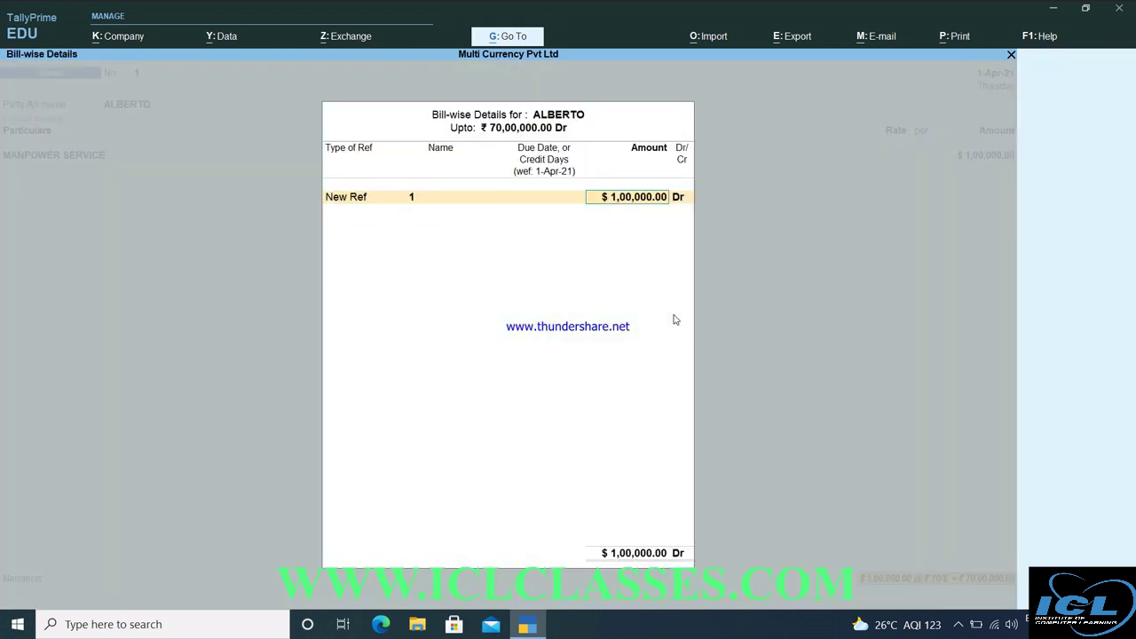
key(Return)
key(Return)
key(Return)
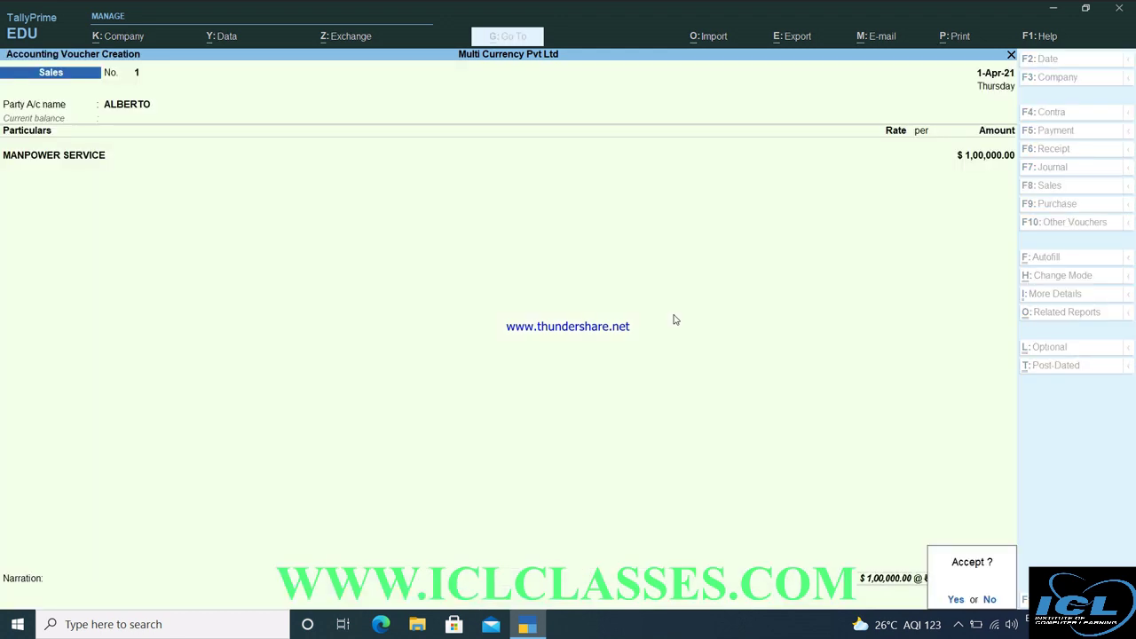
key(Return)
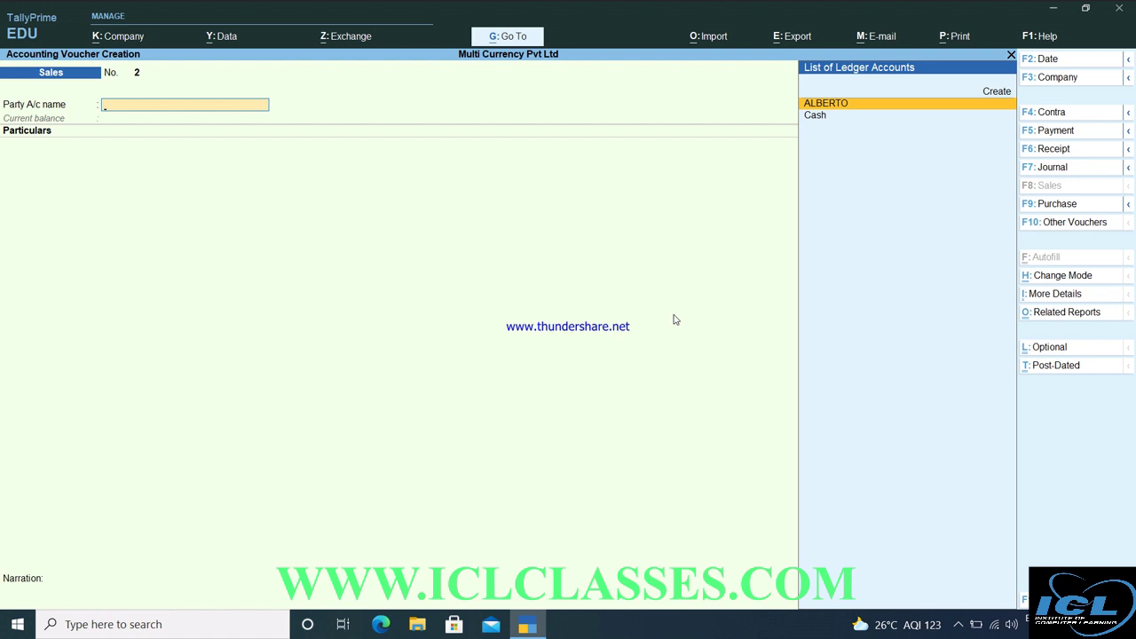
Set the voucher date to 2-4-2021 and switch the voucher type to Receipt
key(F2)
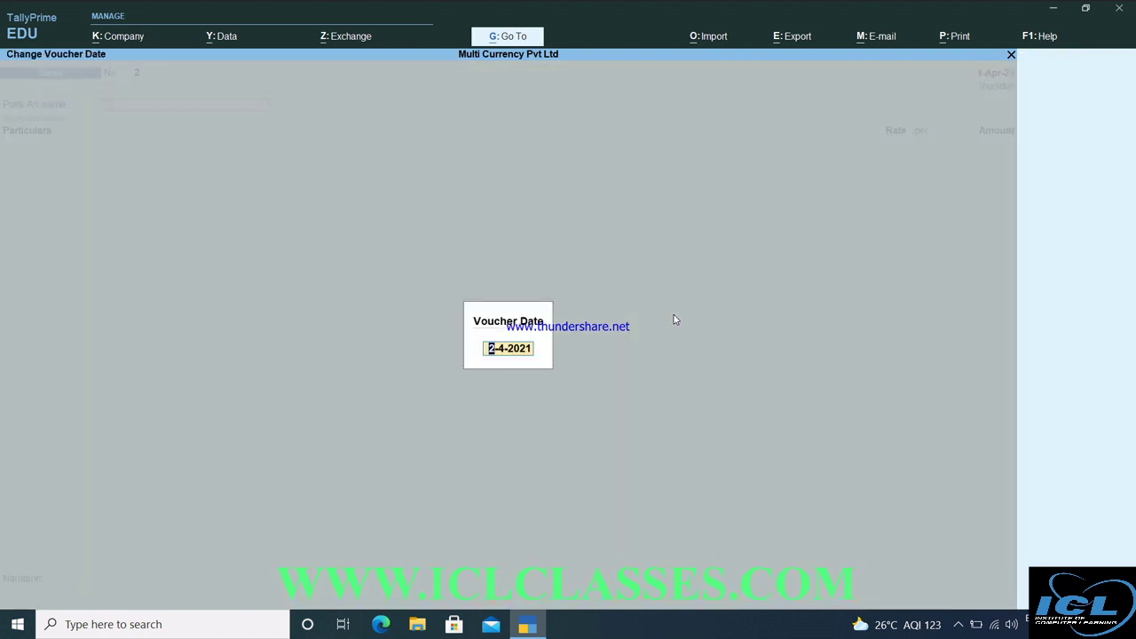
text(02-4)
key(Return)
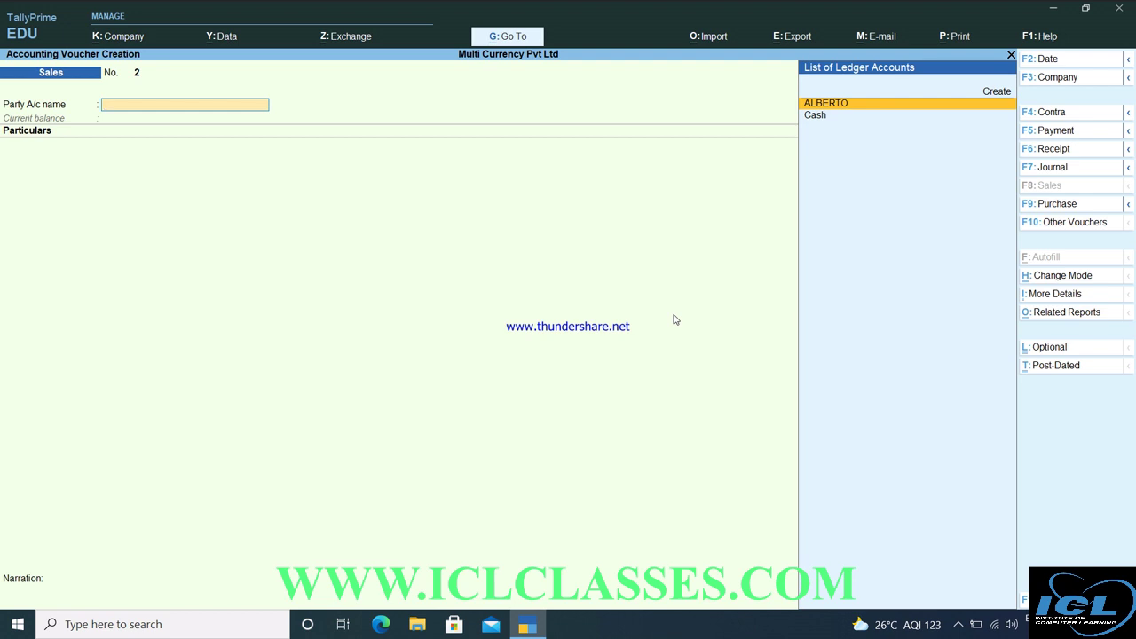
key(F6)
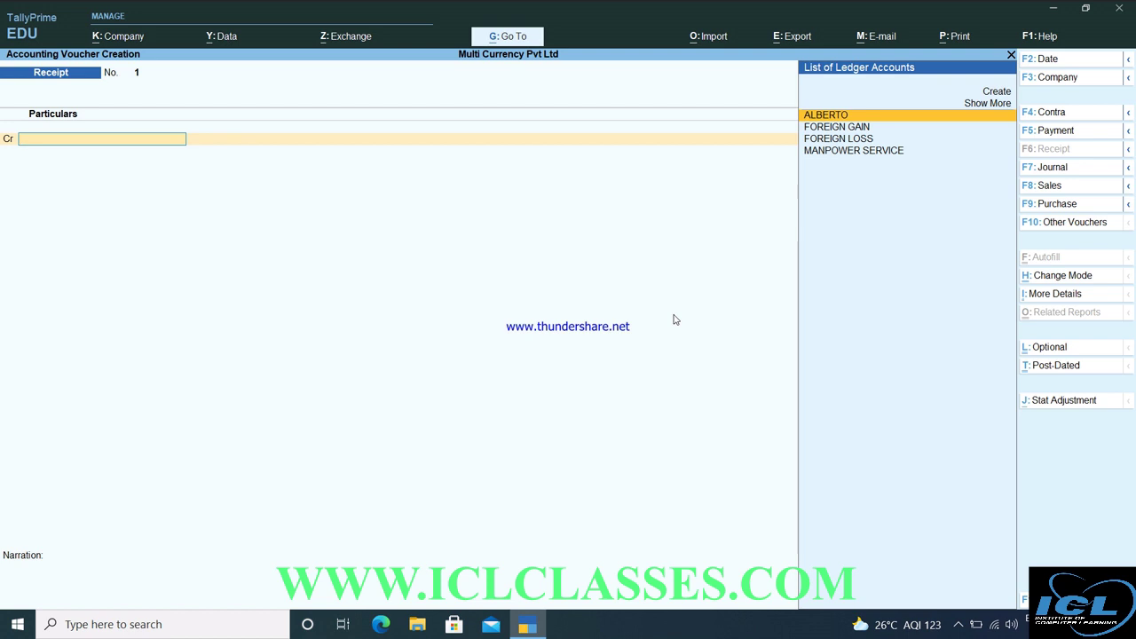
Credit the foreign customer's account with $100000 at an exchange rate of ₹72 per dollar
key(Down)
key(Down)
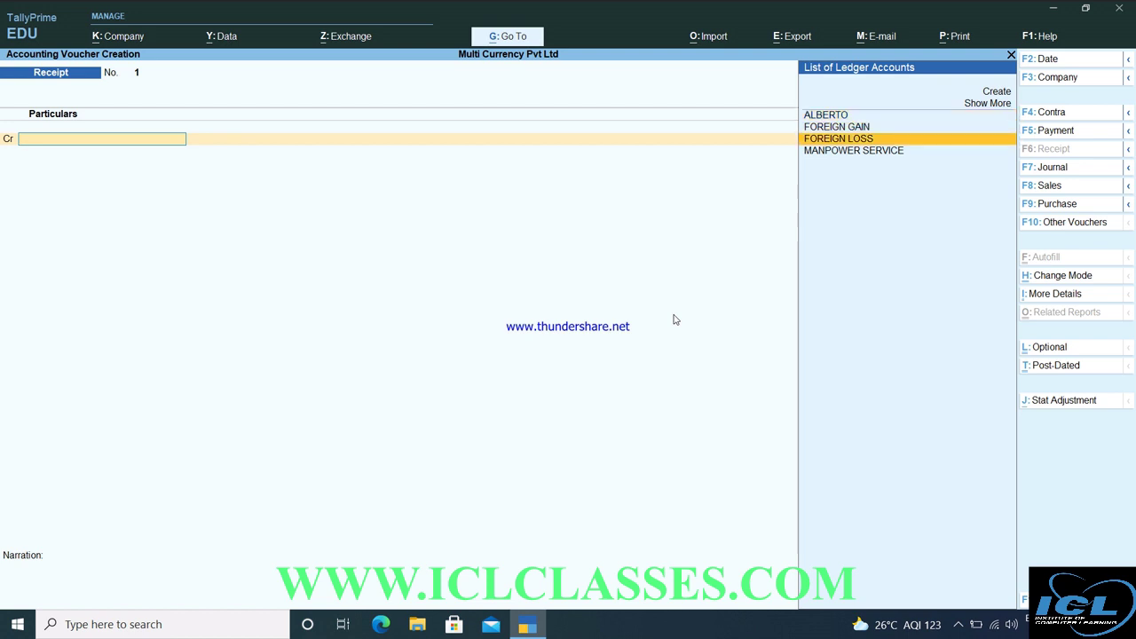
key(Up)
key(Up)
key(Return)
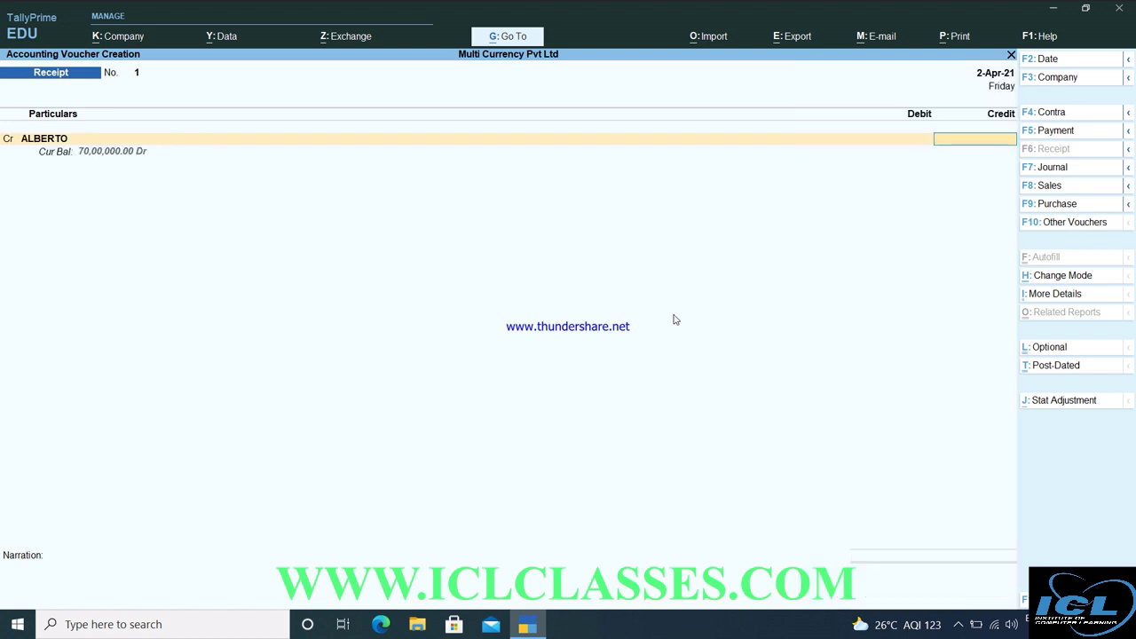
text(100000$)
key(Return)
key(Return)
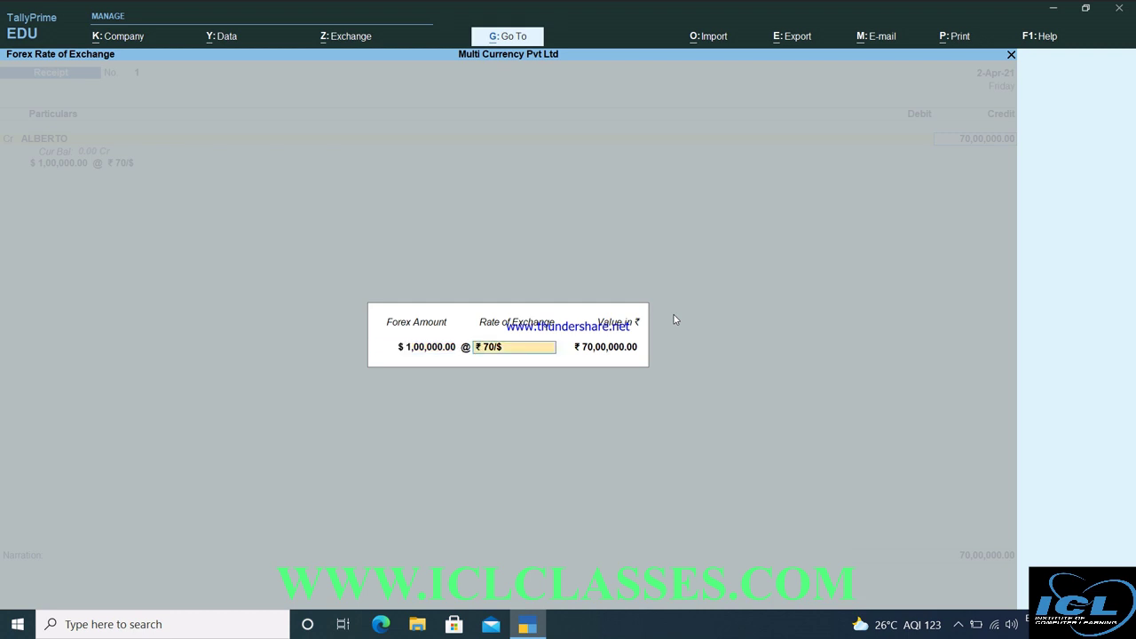
text(72)
key(Return)
key(Return)
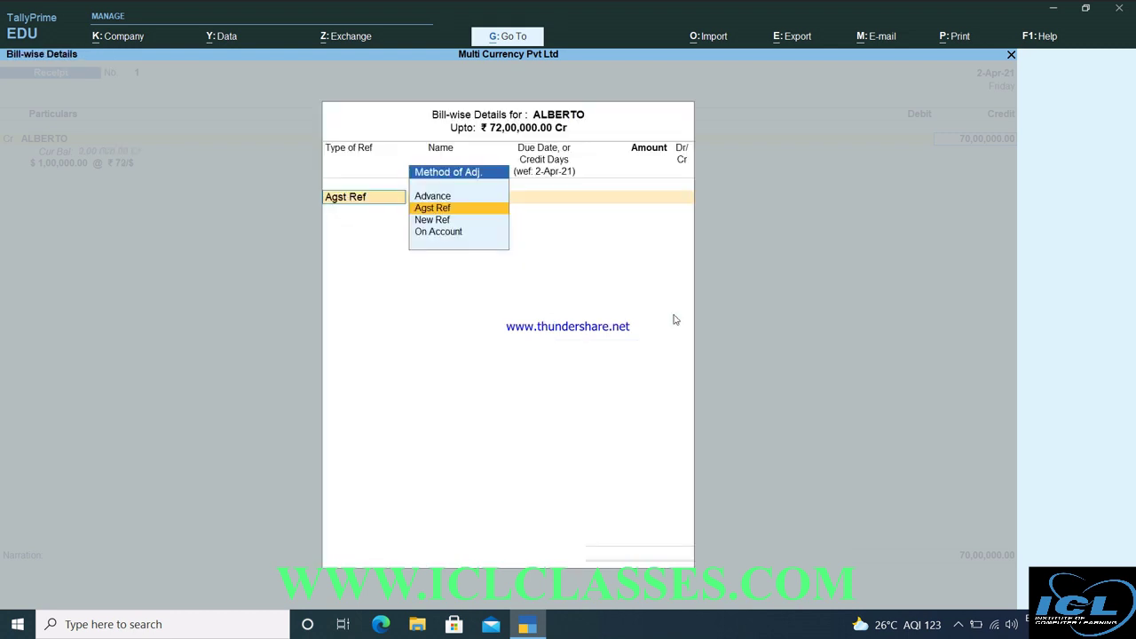
Allocate the full receipt as Agst Ref to the customer's bill 1
key(Return)
key(Return)
key(Return)
key(Return)
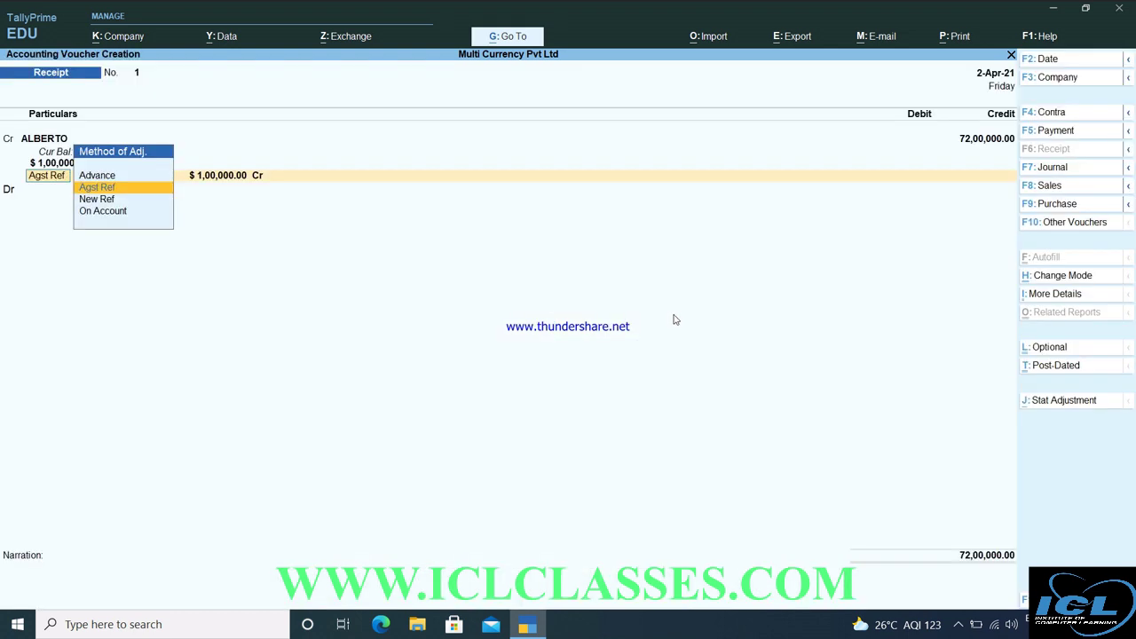
key(Return)
key(Return)
key(Return)
key(Return)
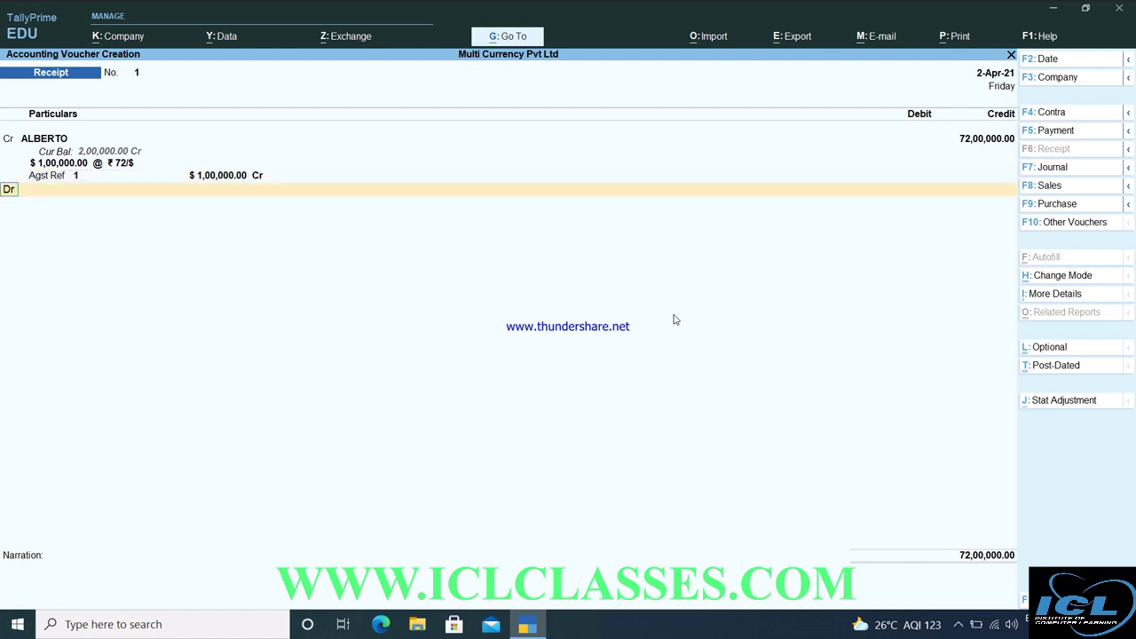
Create an AXIS BANK ledger under Bank Accounts from the debit line, leaving the account details blank, to receive the full amount
key(Return)
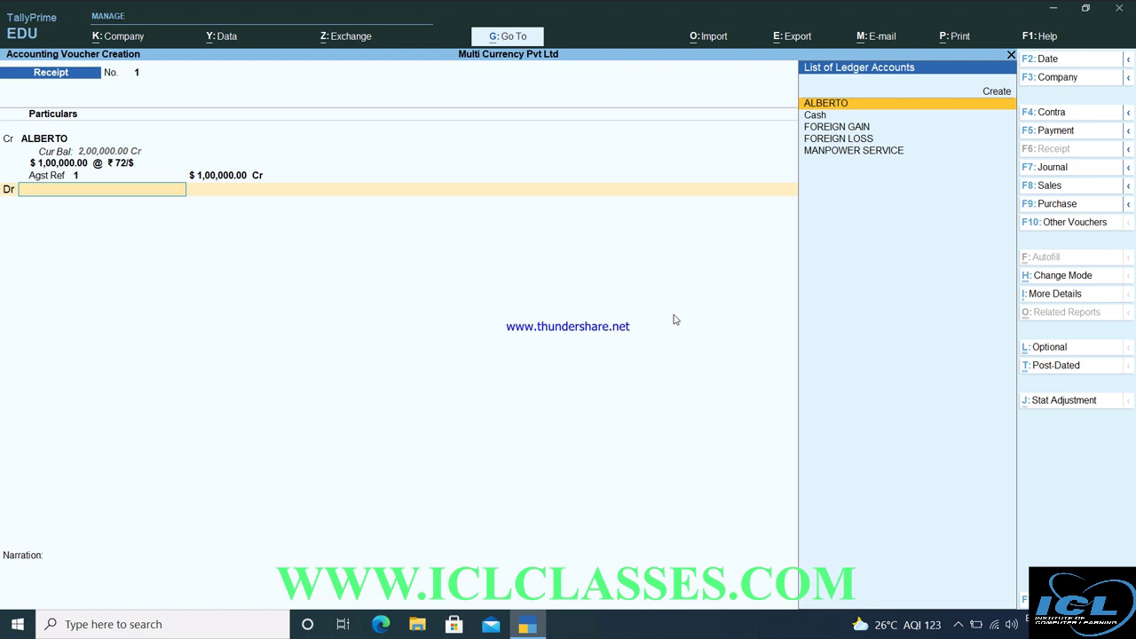
key(alt+c)
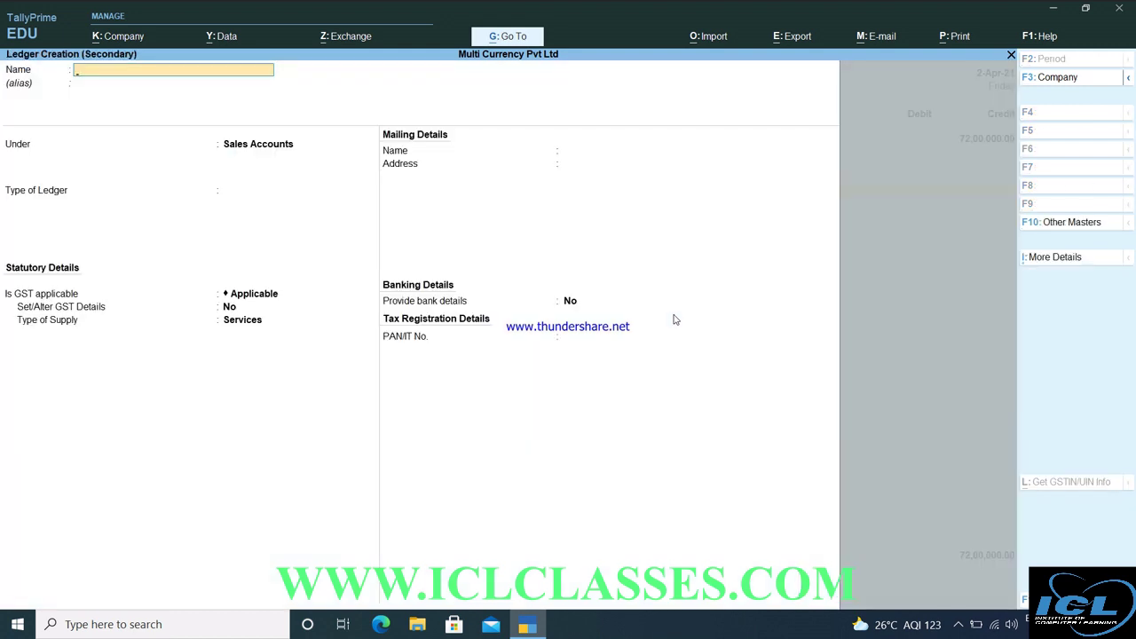
text(AXIS BANK)
key(Return)
key(Return)
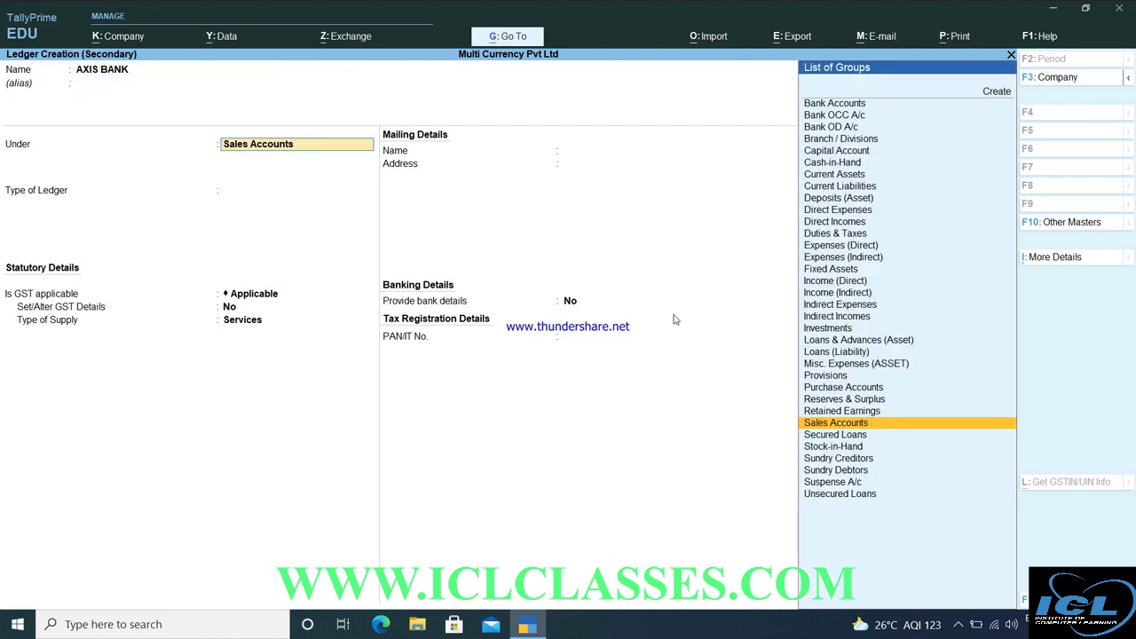
text(B)
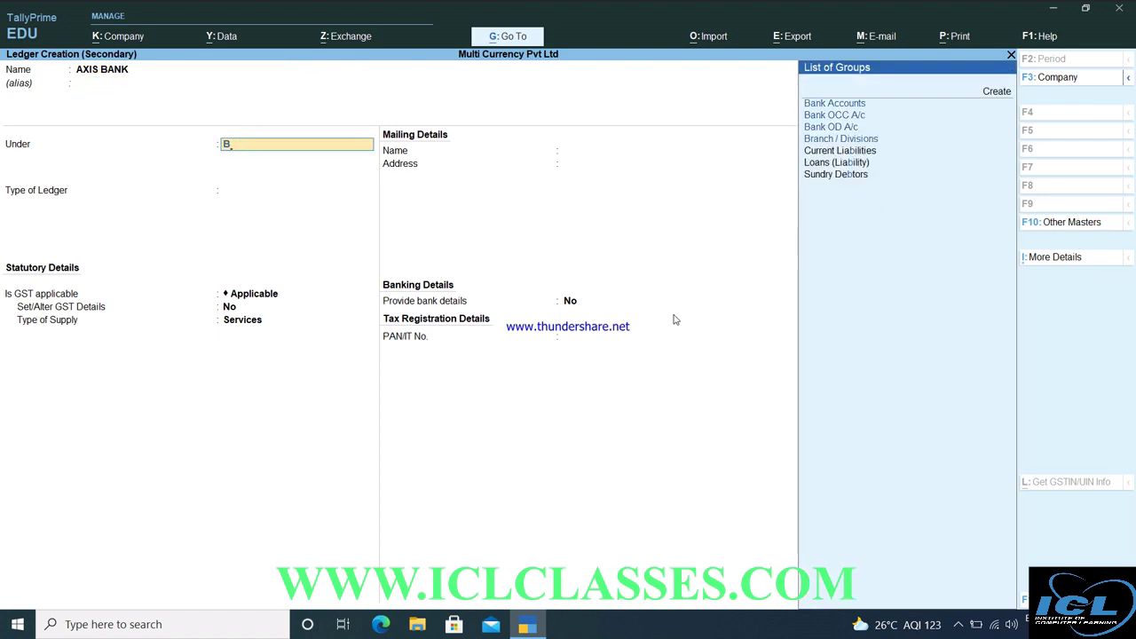
key(Return)
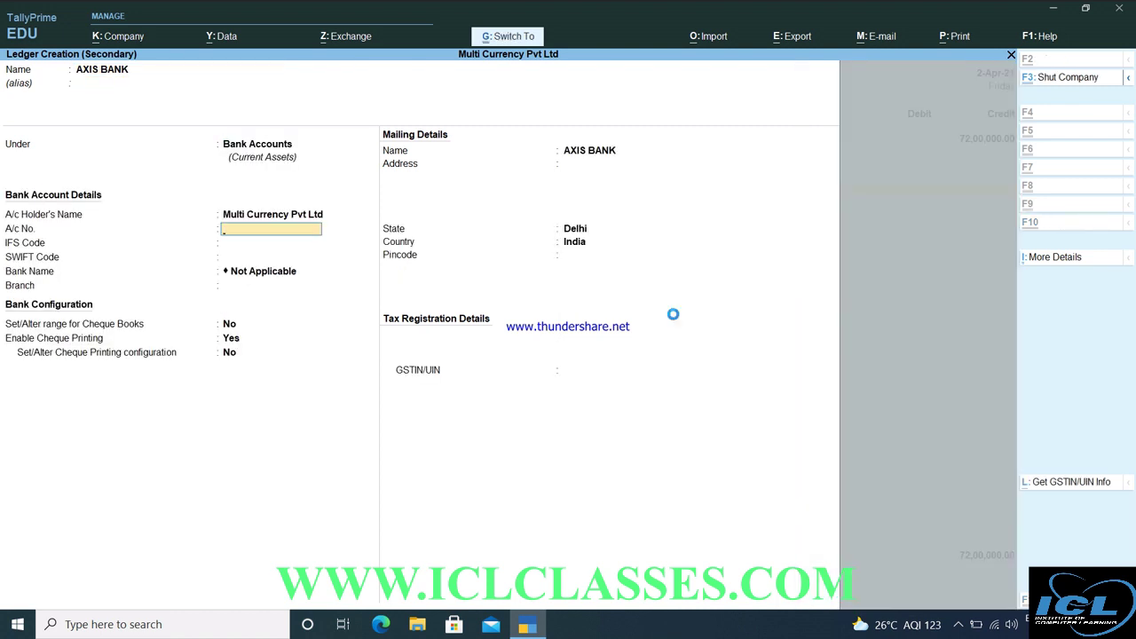
key(ctrl+a)
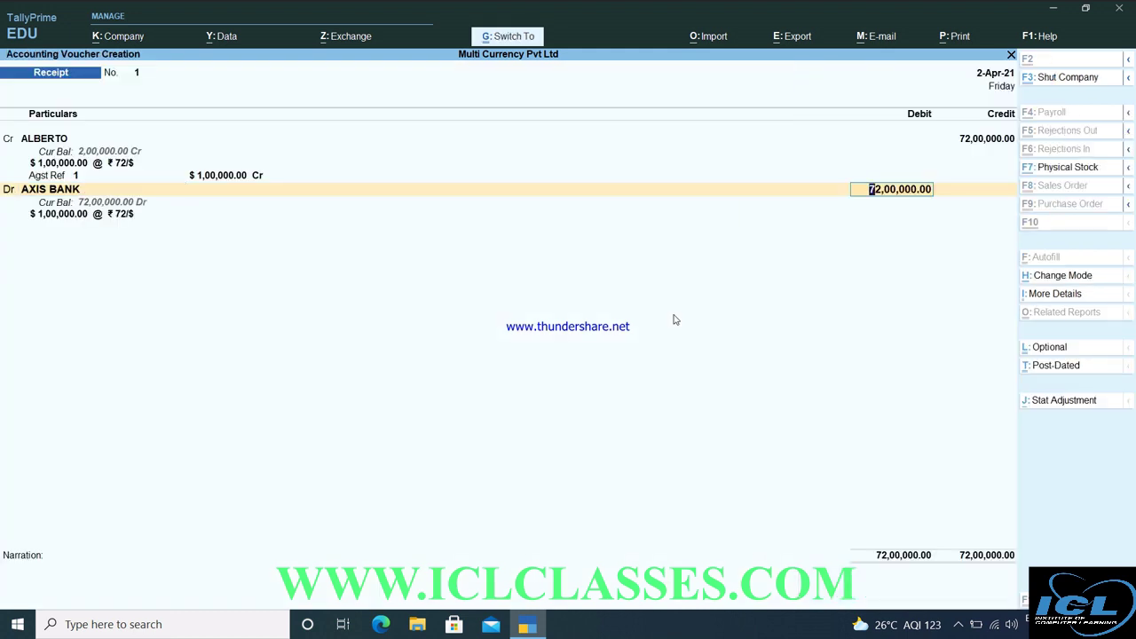
Save the receipt voucher and quit voucher entry
key(ctrl+a)
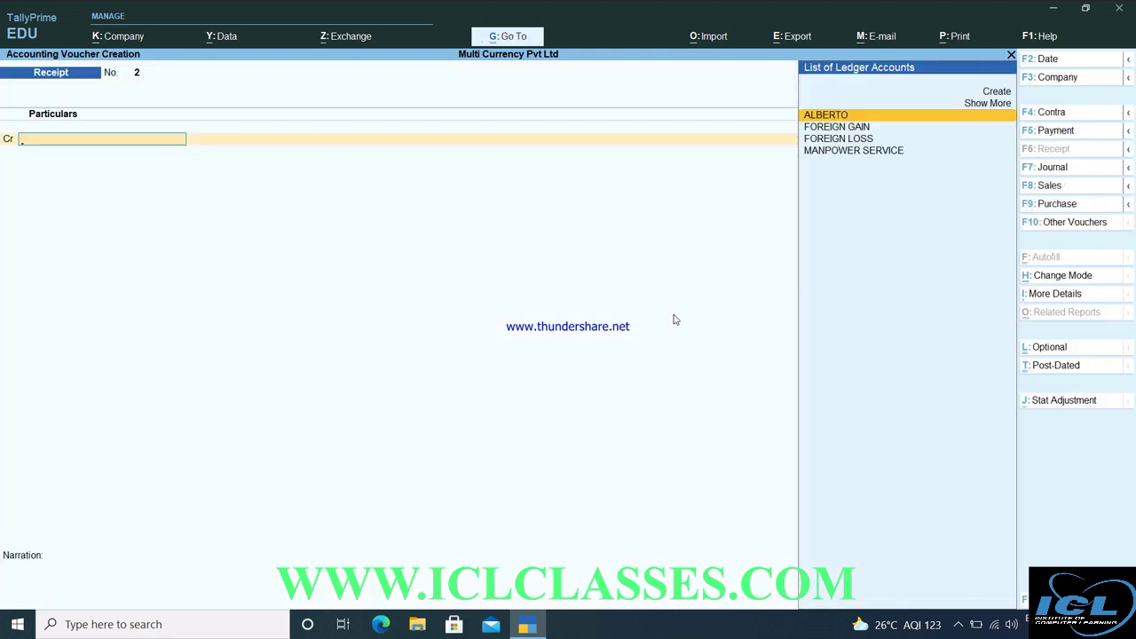
key(Escape)
key(y)
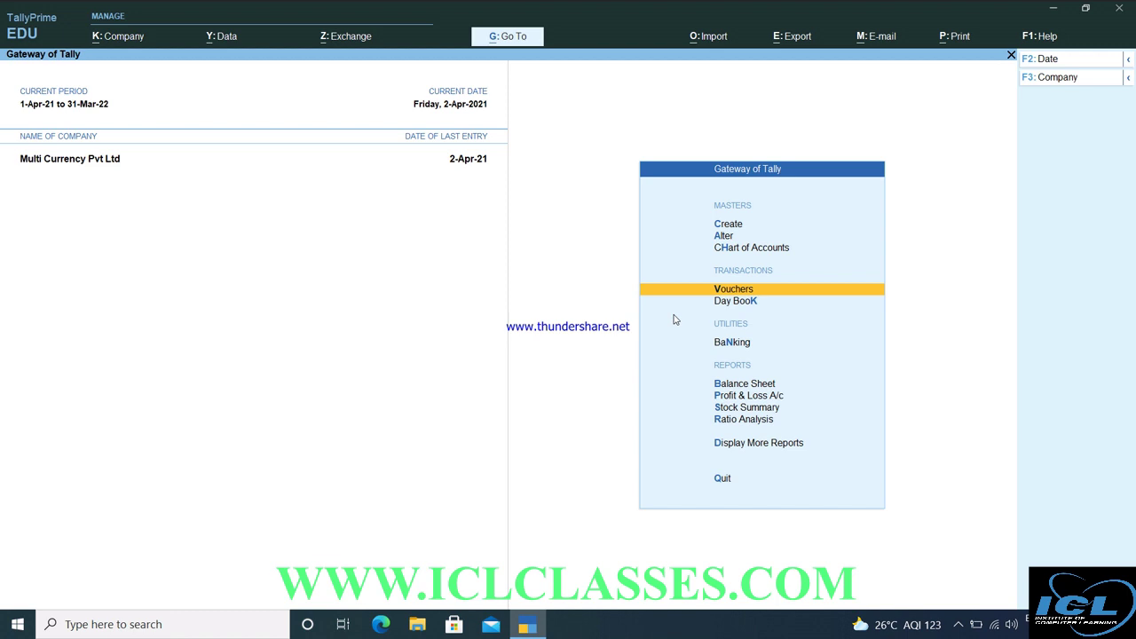
Open the Profit & Loss A/c in detailed view, examine the sales, net profit and indirect income entries, and close the report
key(Down)
key(Down)
key(Down)
key(Down)
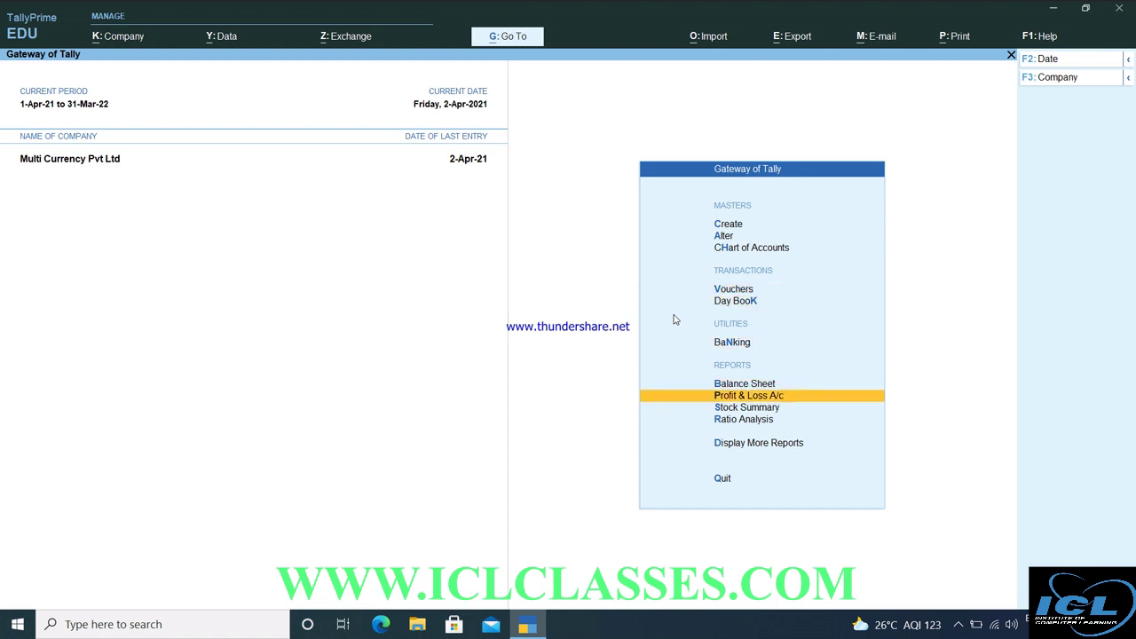
key(Return)
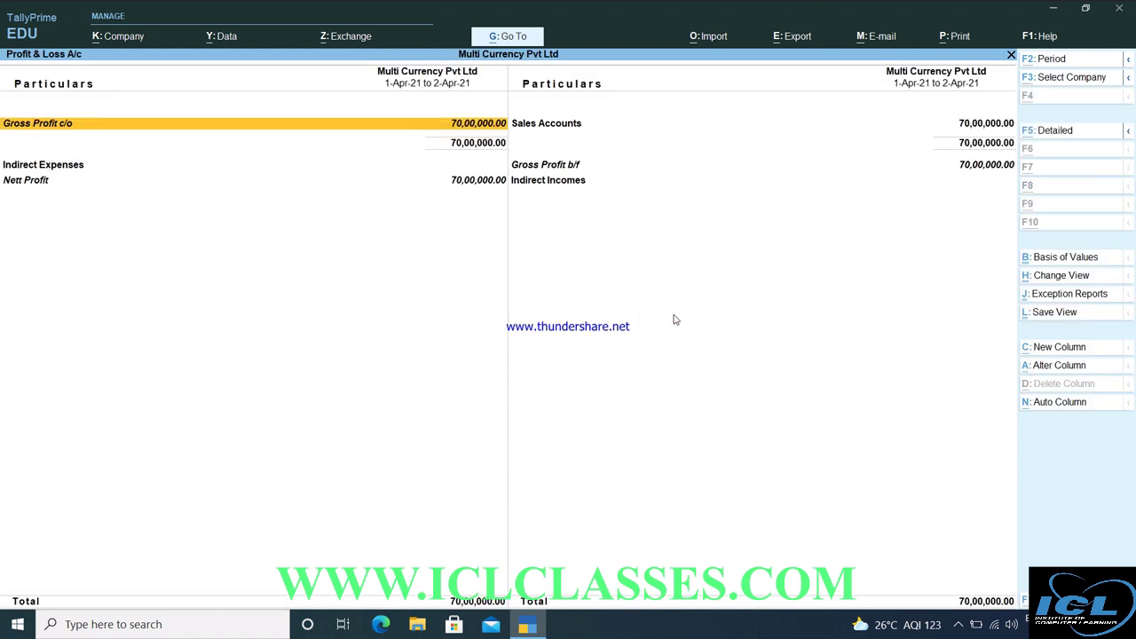
key(alt+F5)
key(Down)
key(Down)
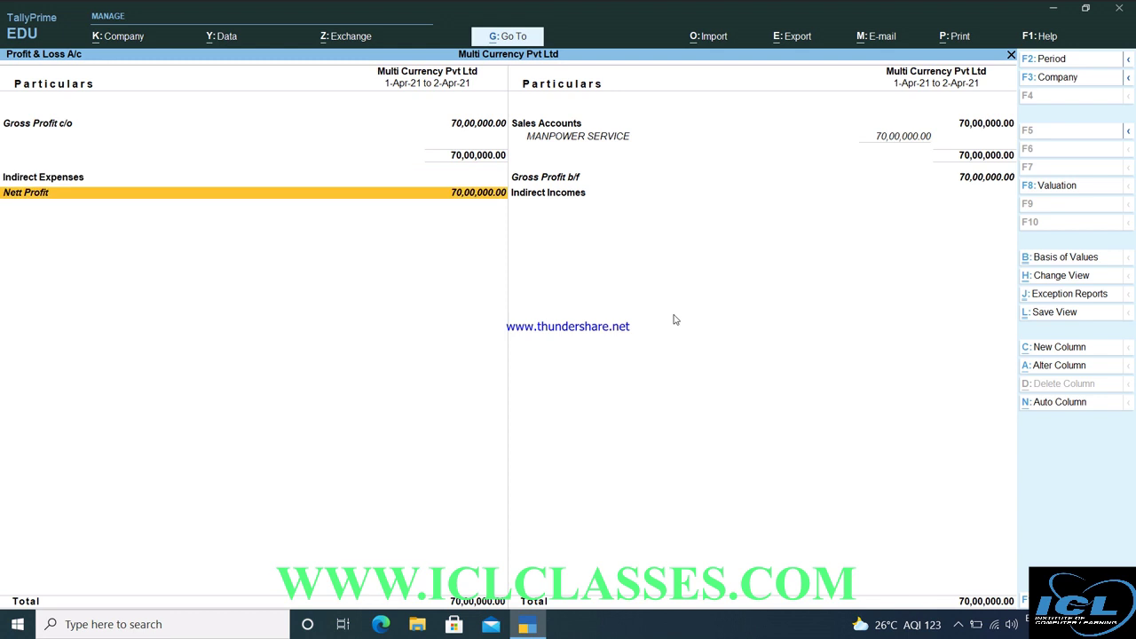
key(Up)
key(Up)
key(Right)
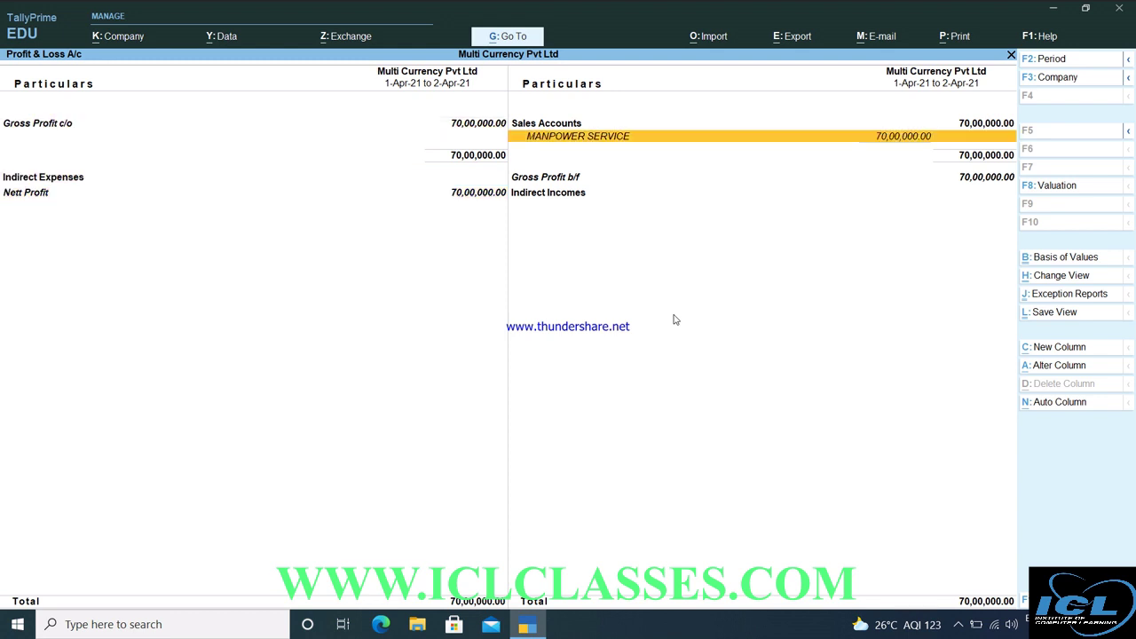
key(Escape)
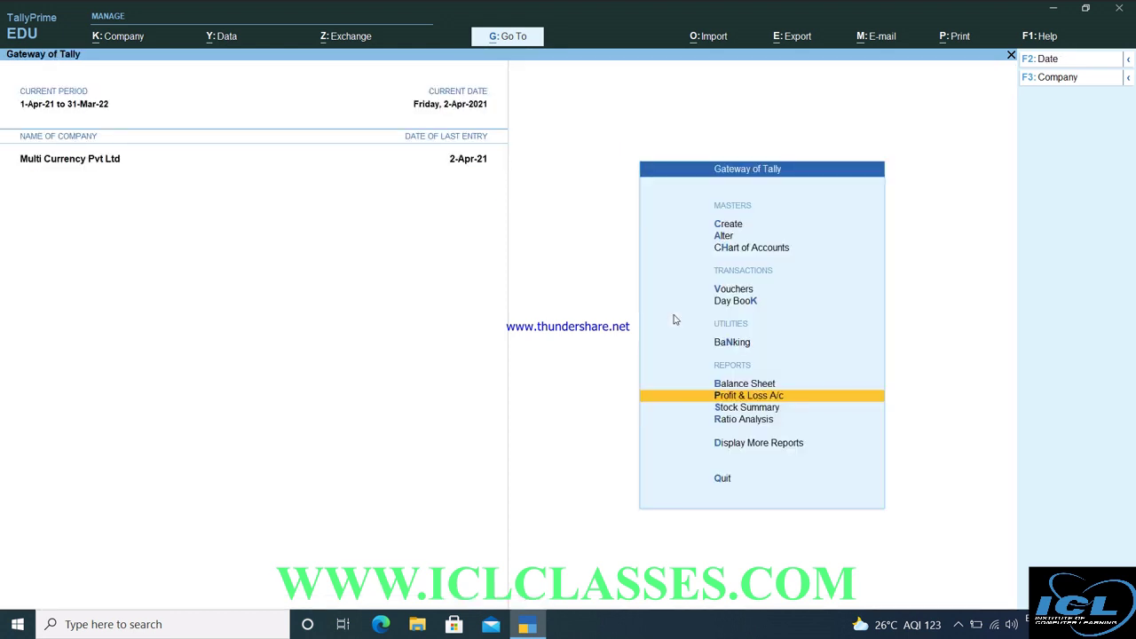
Open the customer's ledger vouchers from the account books to review the sales, receipt and forex difference entries
key(Down)
key(Down)
key(Down)
key(Return)
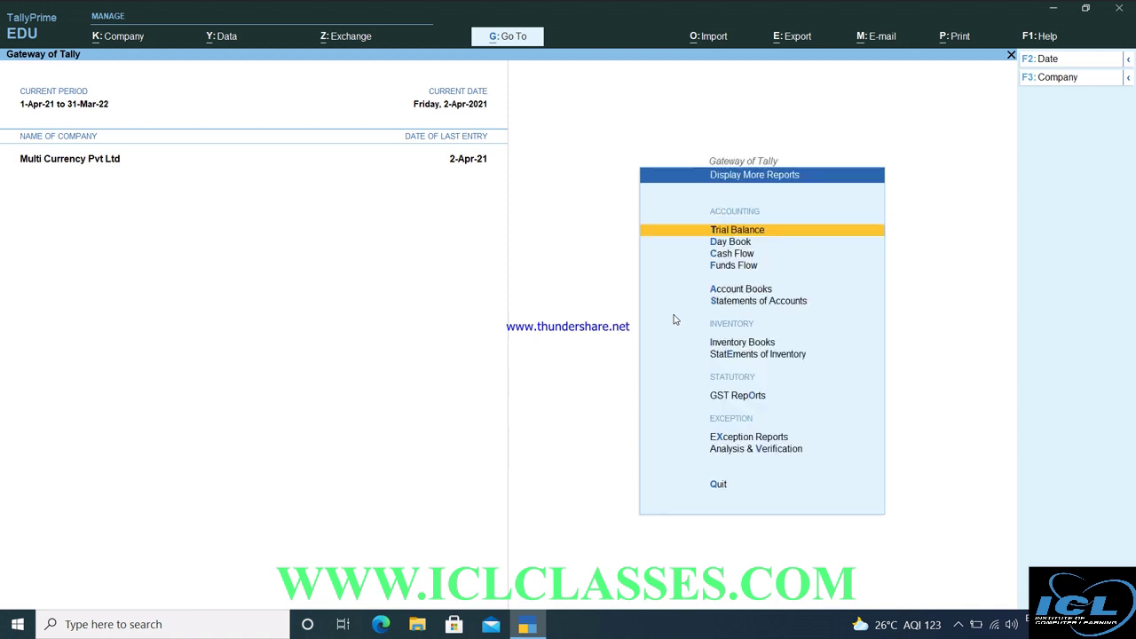
key(Down)
key(Down)
key(Down)
key(Down)
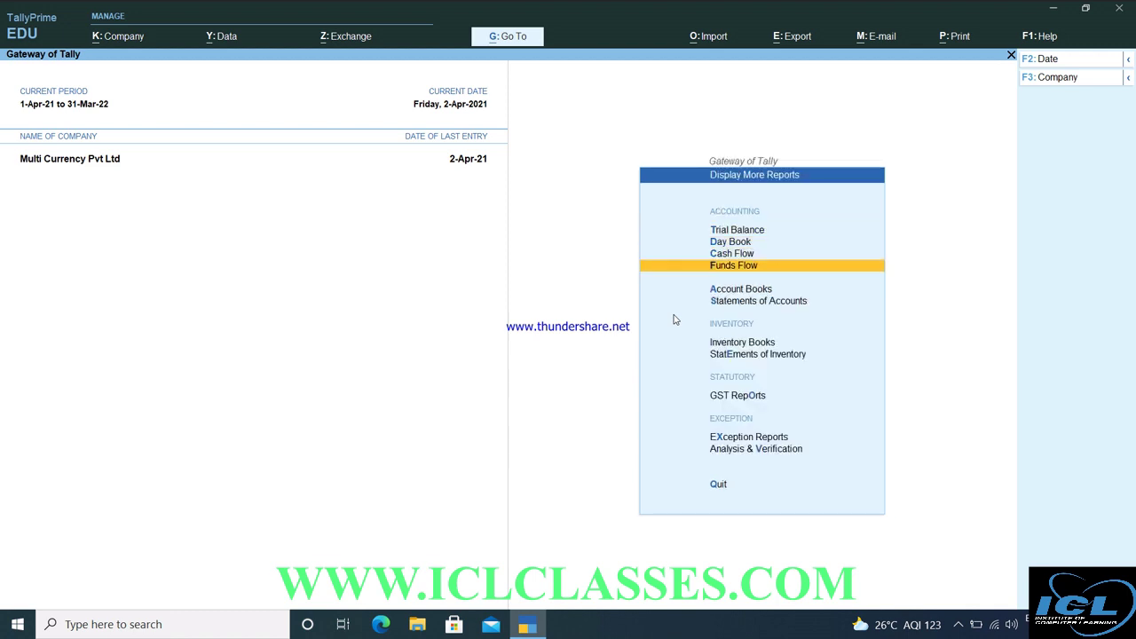
key(Return)
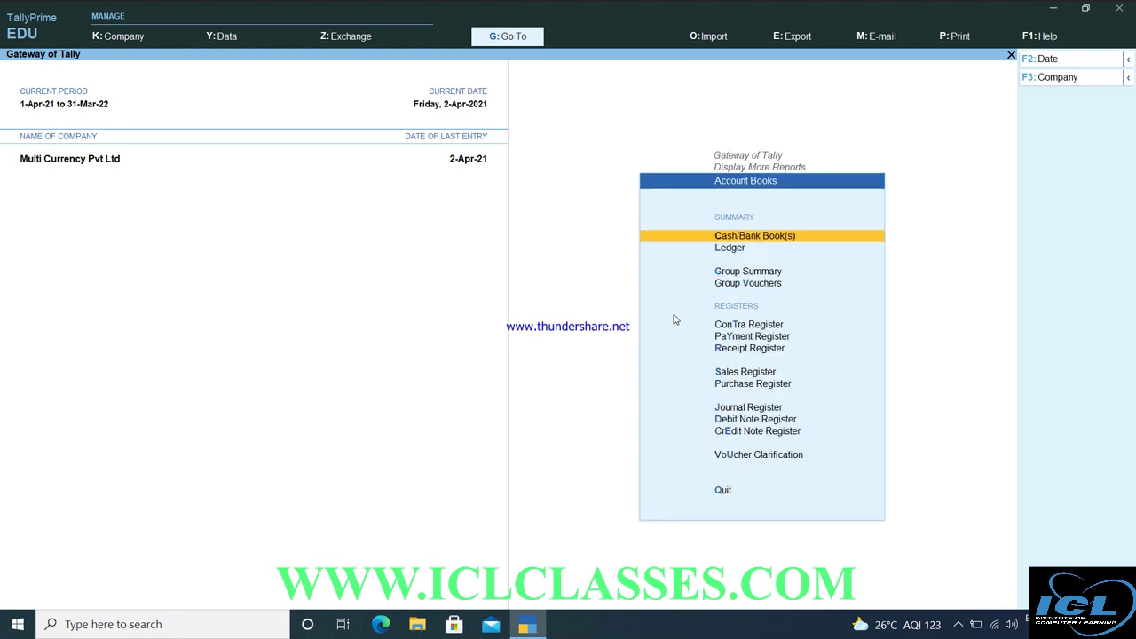
key(Down)
key(Return)
key(Down)
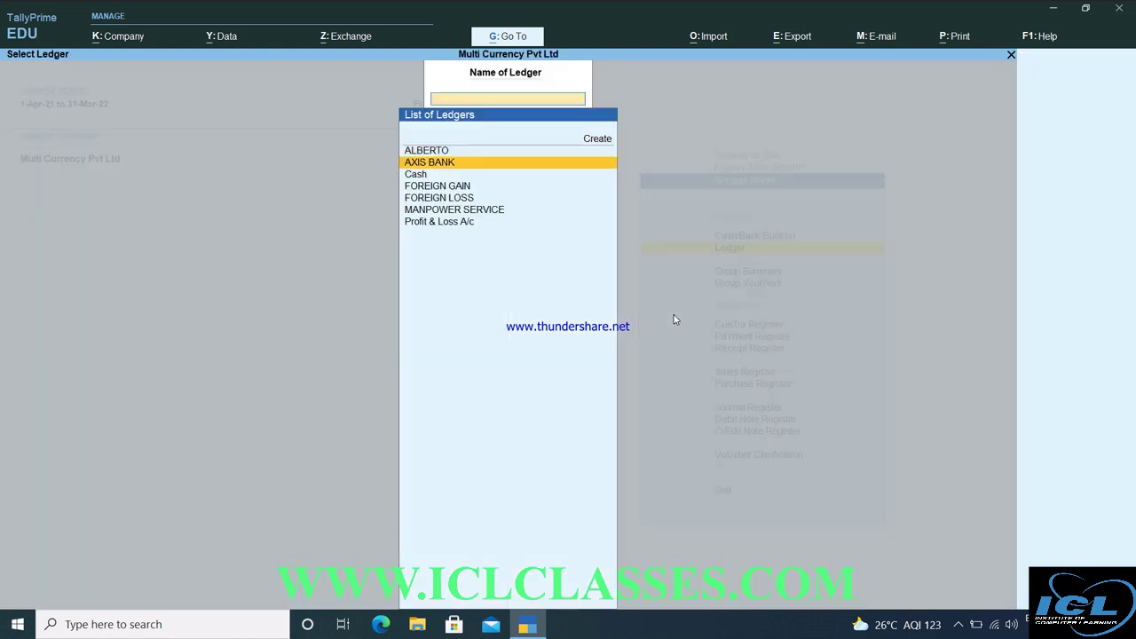
key(Up)
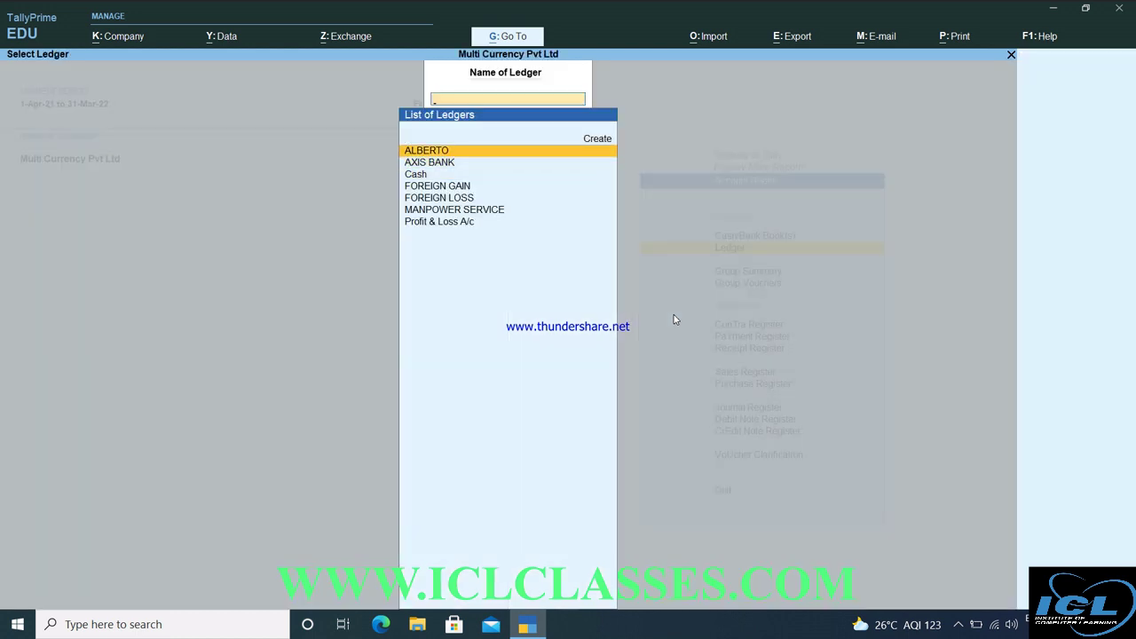
key(Return)
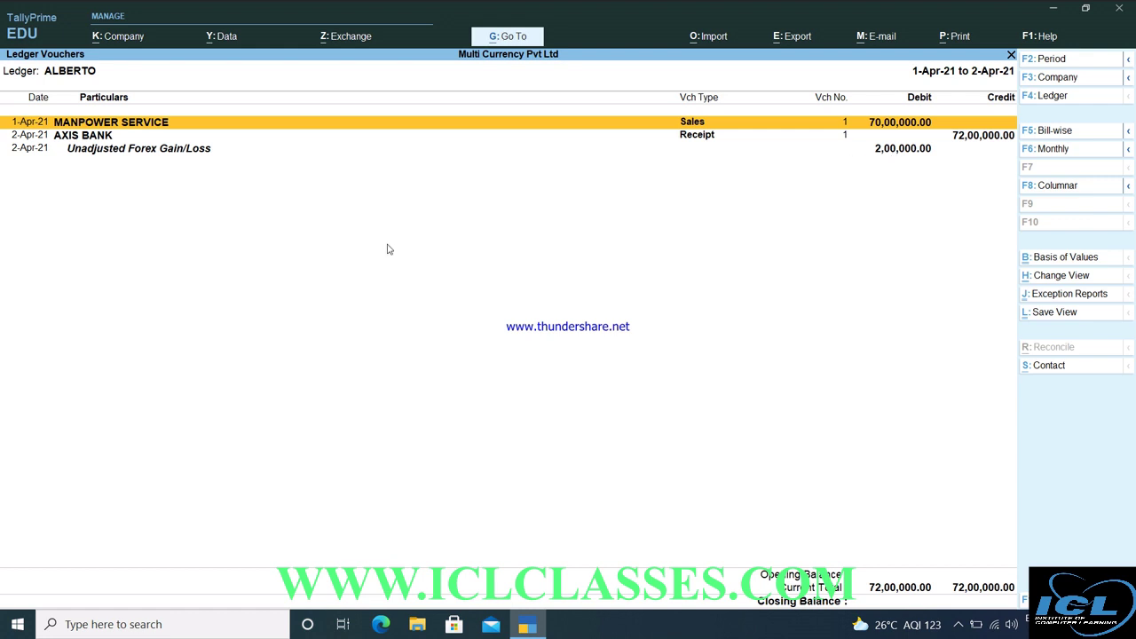
Examine the Unadjusted Forex Gain/Loss entry in the customer's ledger with its bill details expanded, and return to the Gateway of Tally
click(145, 153)
click(145, 153)
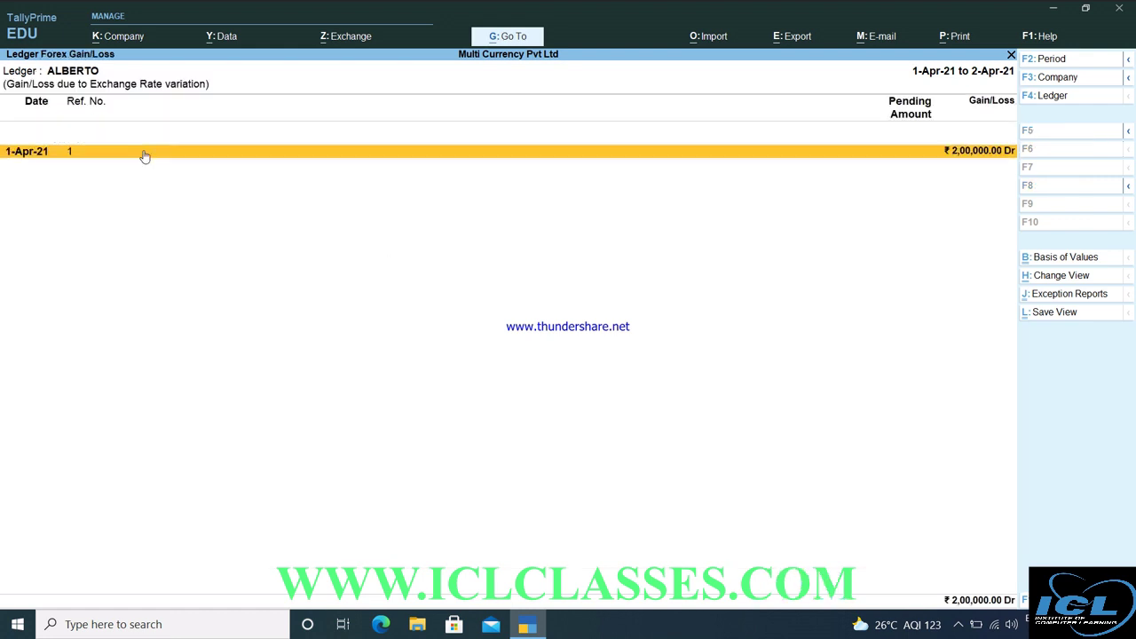
key(shift+Return)
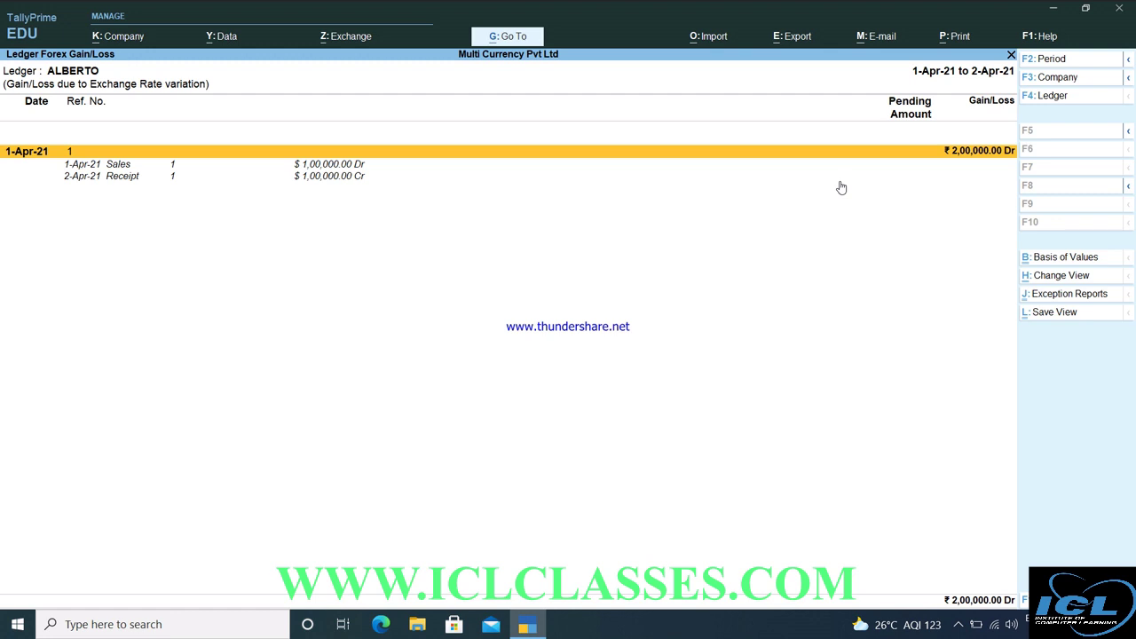
key(Escape)
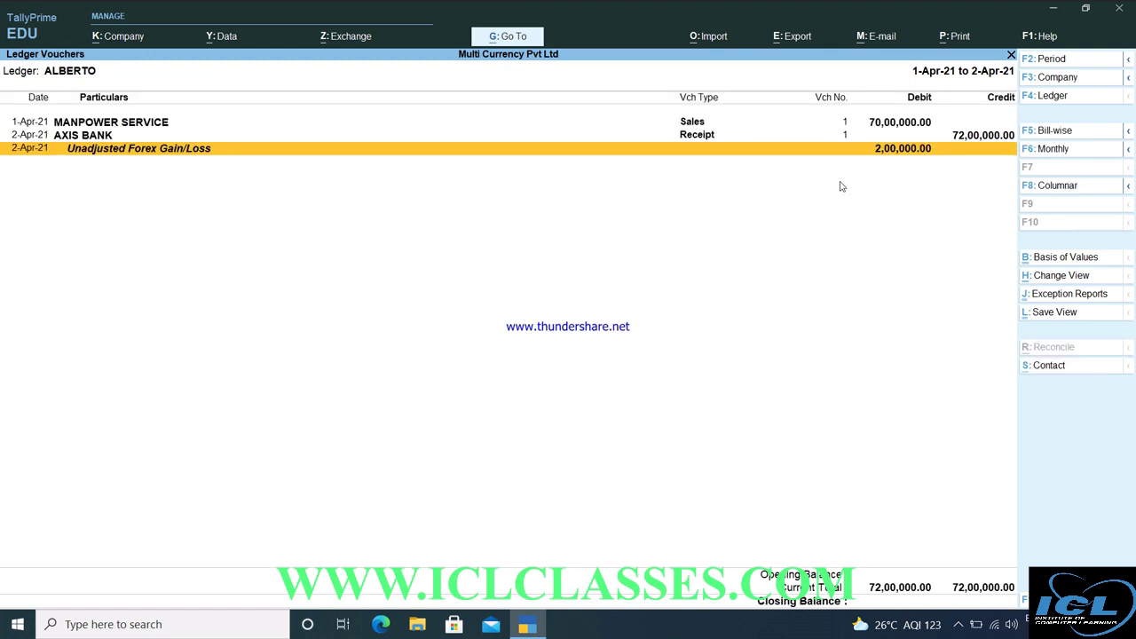
key(Escape)
key(Escape)
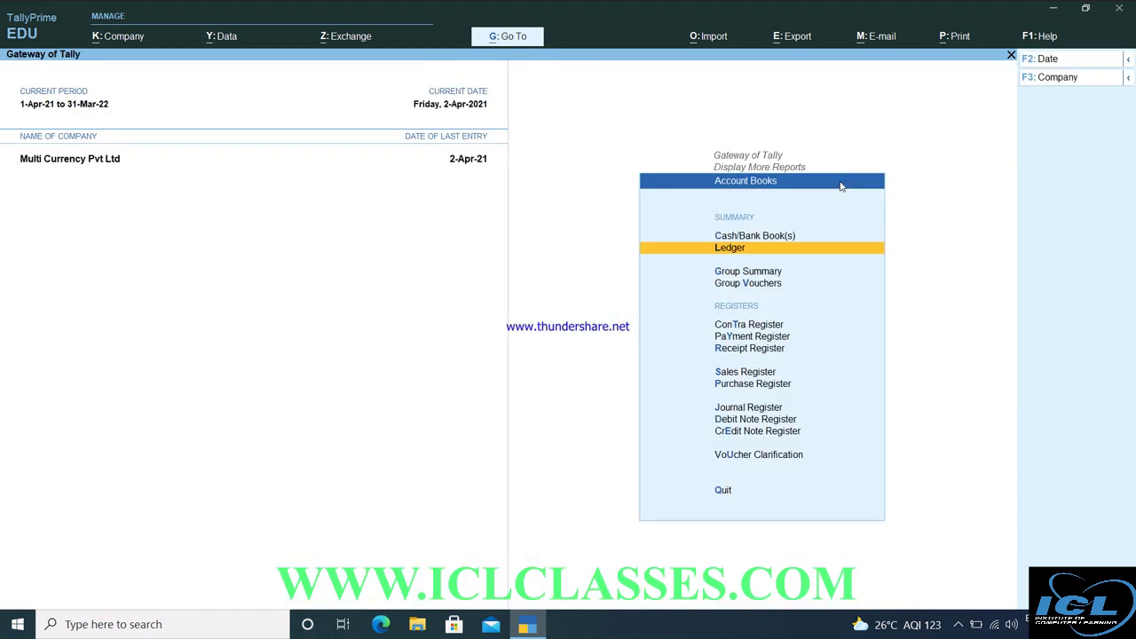
key(Escape)
key(Escape)
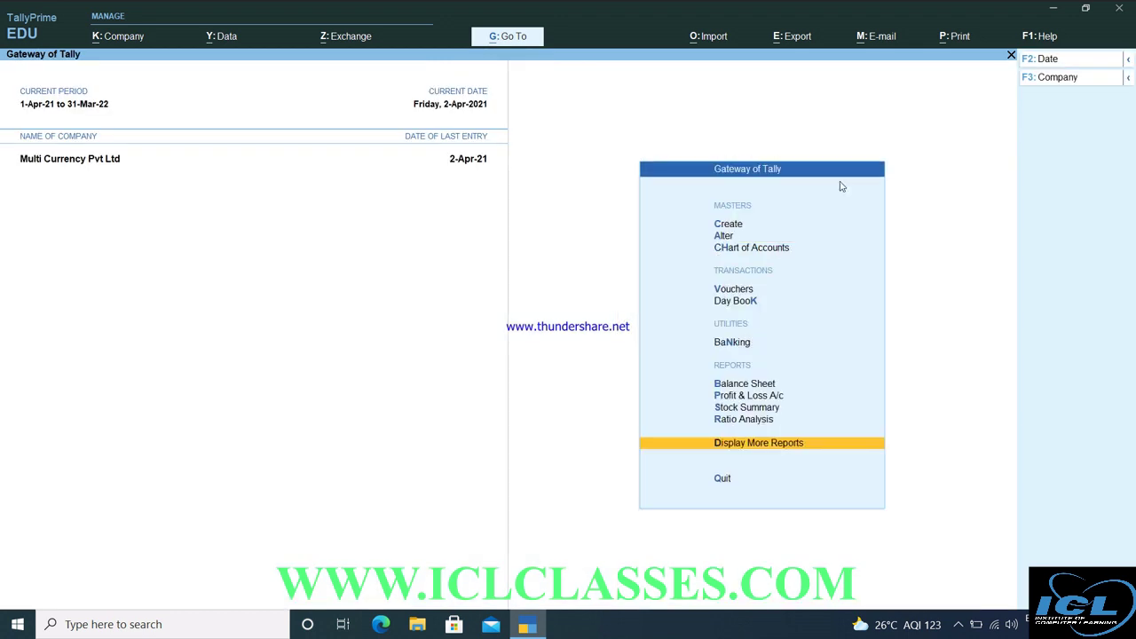
Open the Journal voucher type for alteration
key(Up)
key(Up)
key(Up)
key(Up)
key(Up)
key(Up)
key(Up)
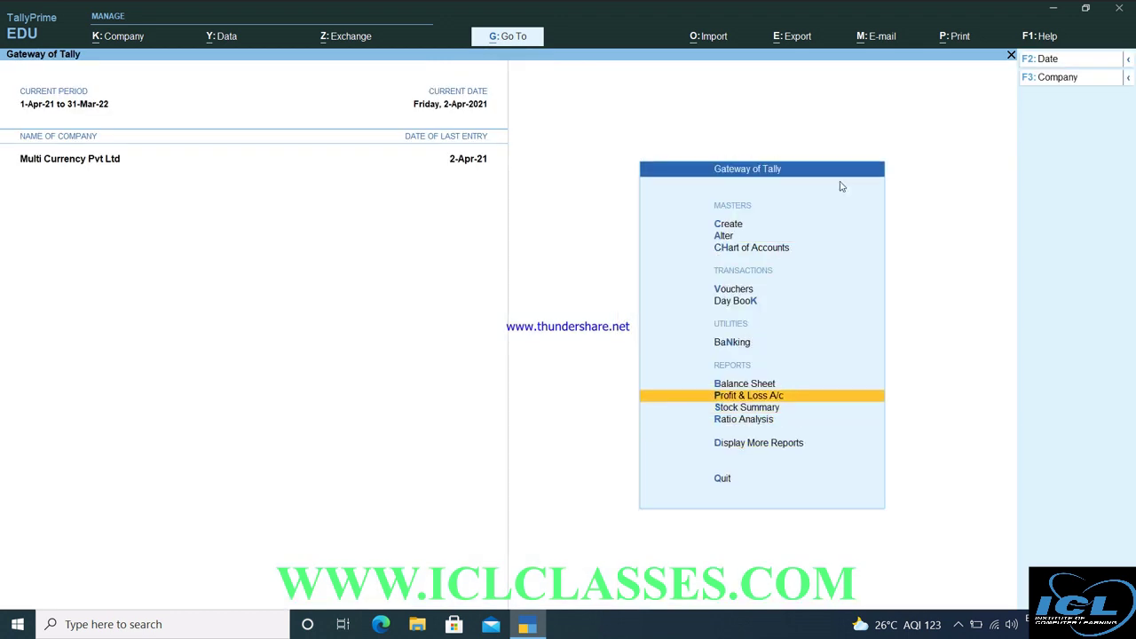
key(Up)
key(Up)
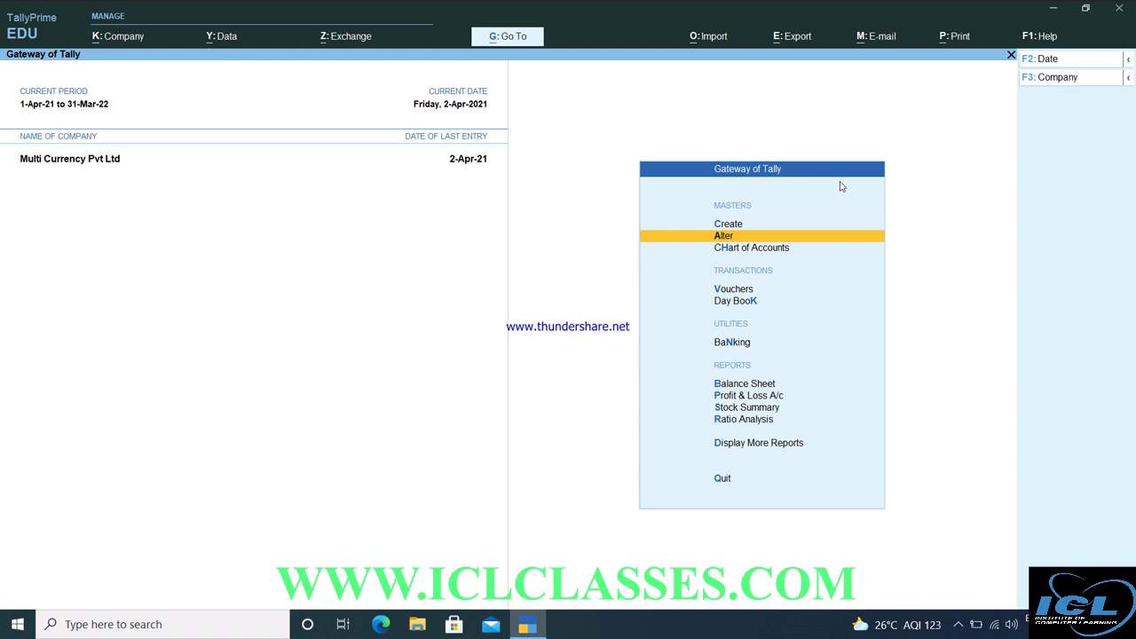
key(Return)
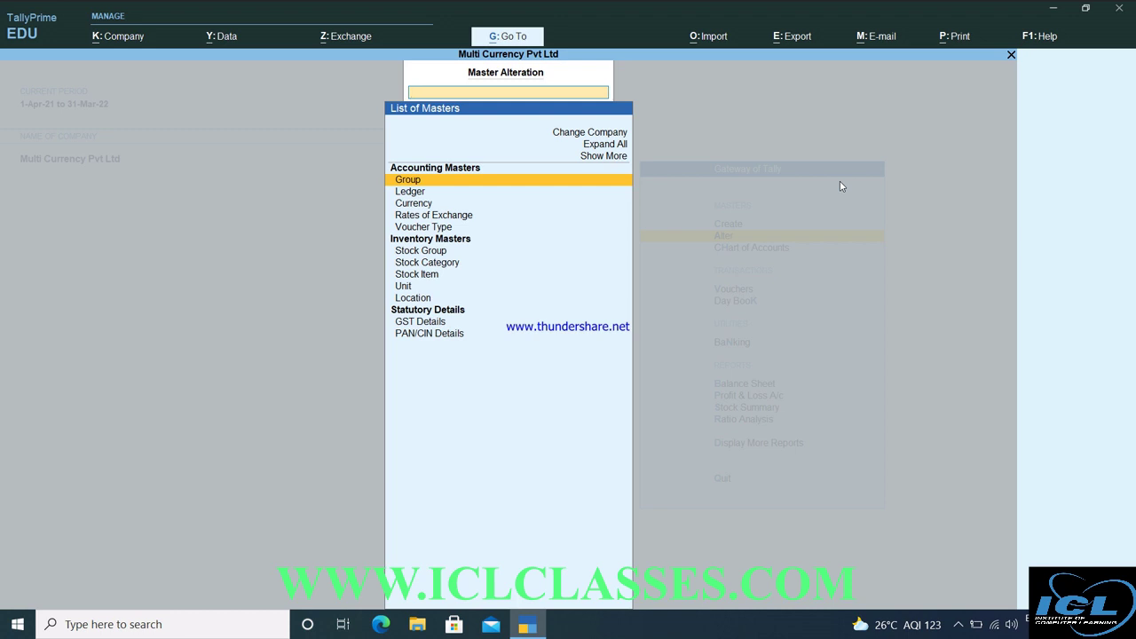
key(Down)
key(Down)
key(Down)
key(Down)
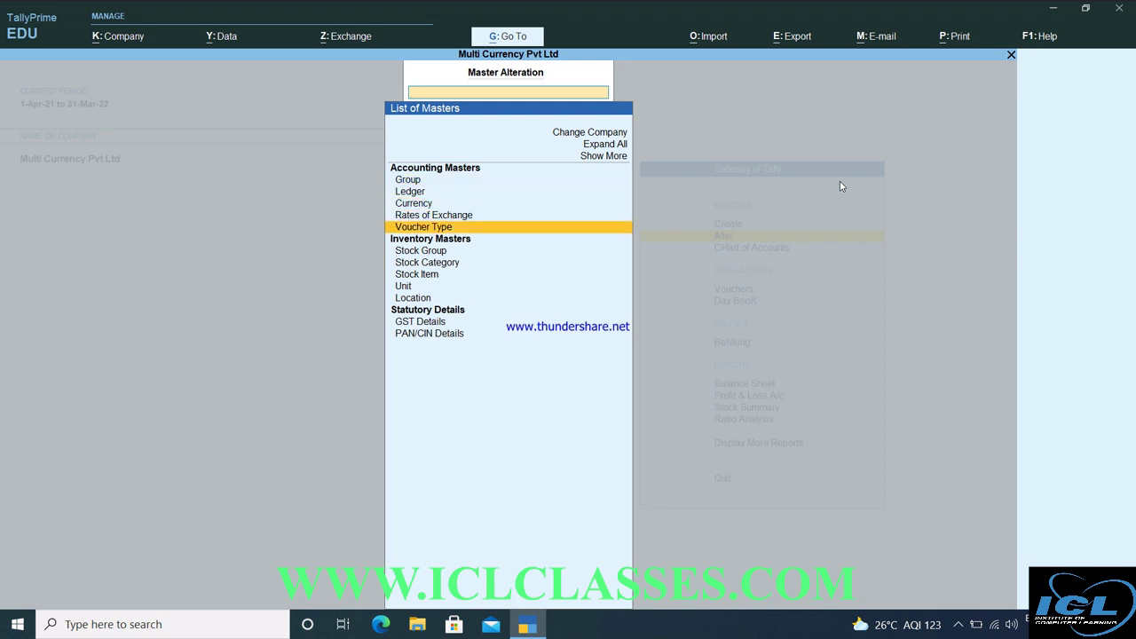
key(Return)
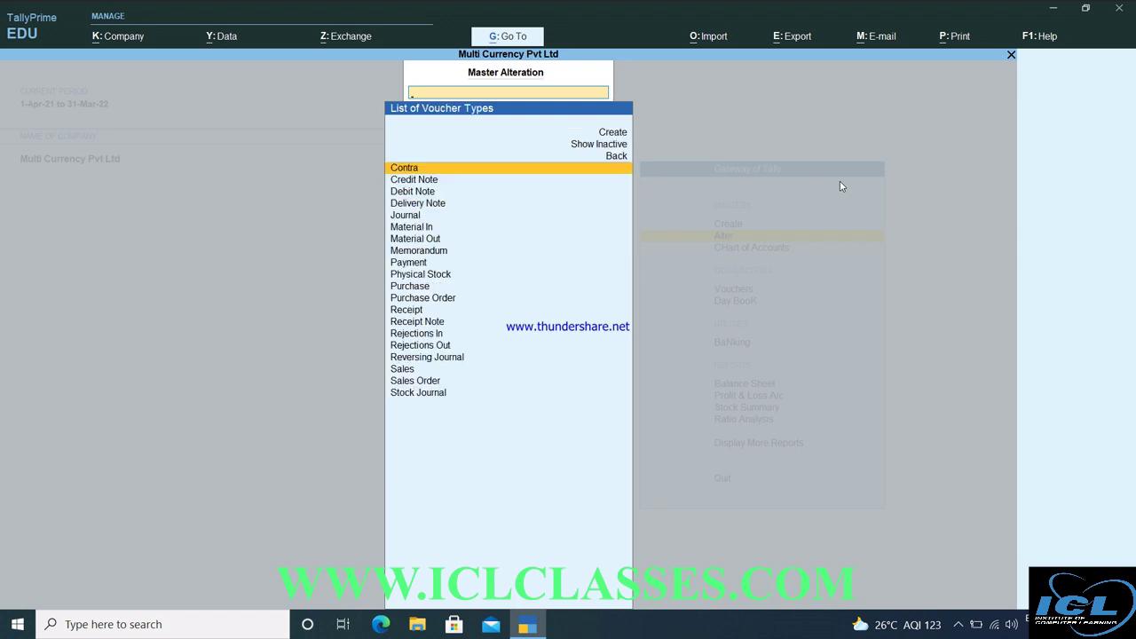
key(Down)
key(Down)
key(Down)
key(Down)
key(Down)
key(Down)
key(Down)
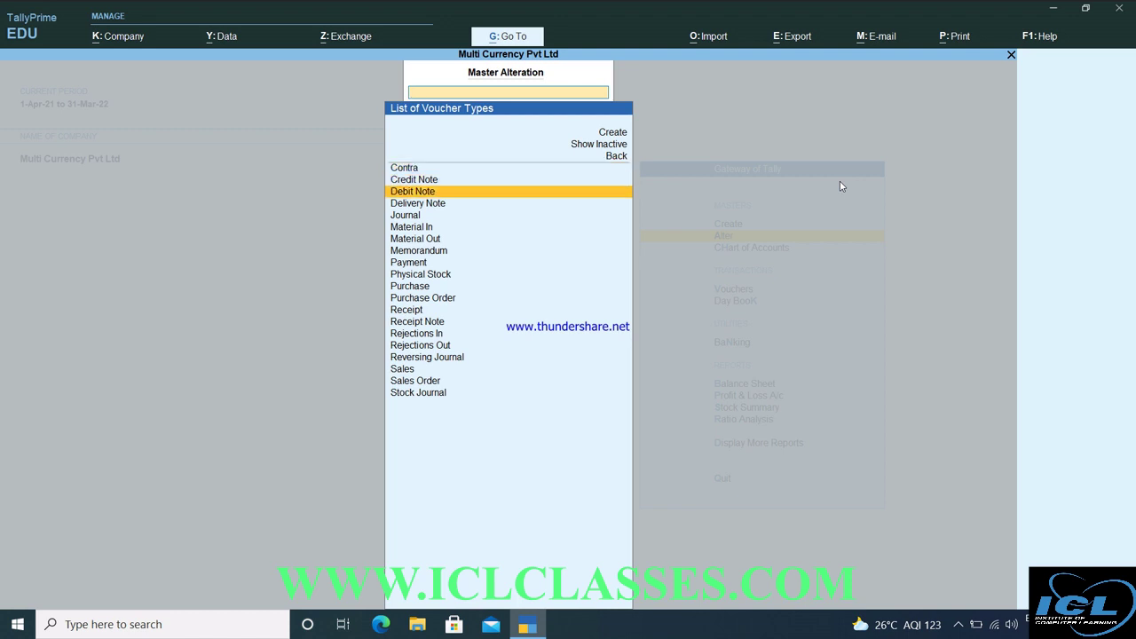
key(Up)
key(Up)
key(Up)
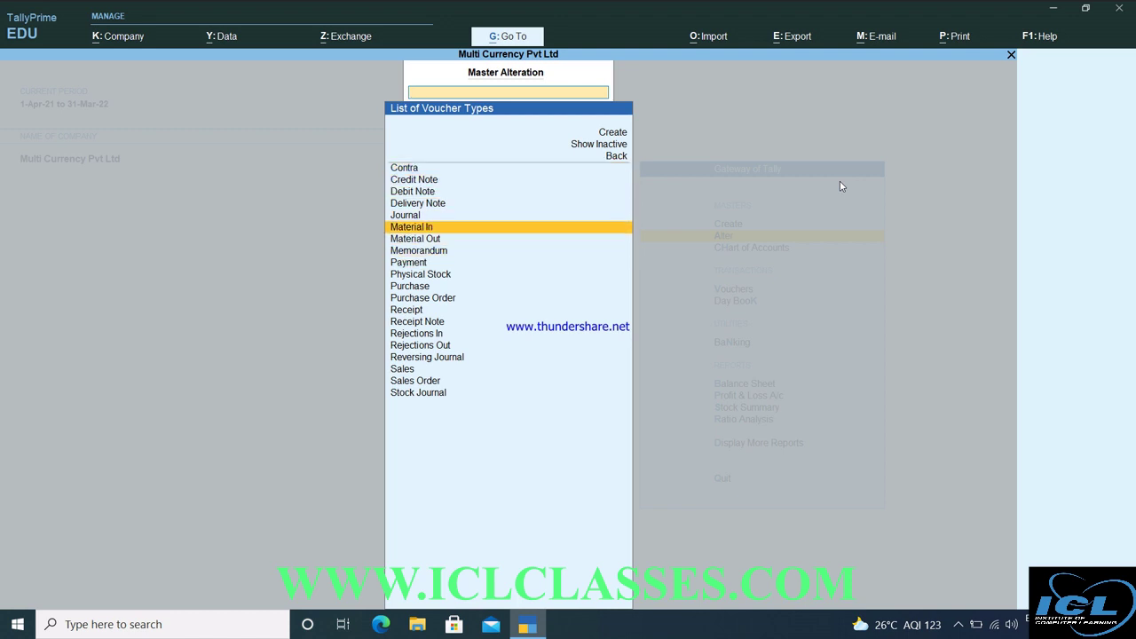
key(Return)
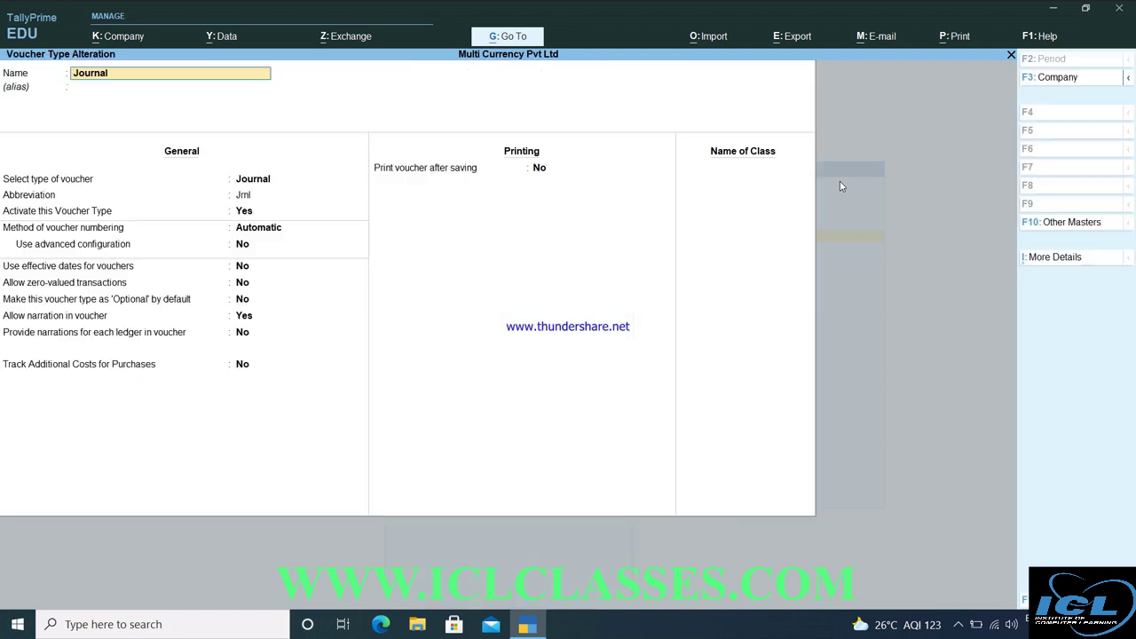
Add a FOREIGN GAIN class to the Journal voucher type, enabled for forex gain/loss adjustments with the FOREIGN GAIN ledger
key(Return)
key(Return)
key(Return)
key(Return)
key(Return)
key(Return)
key(Return)
key(Return)
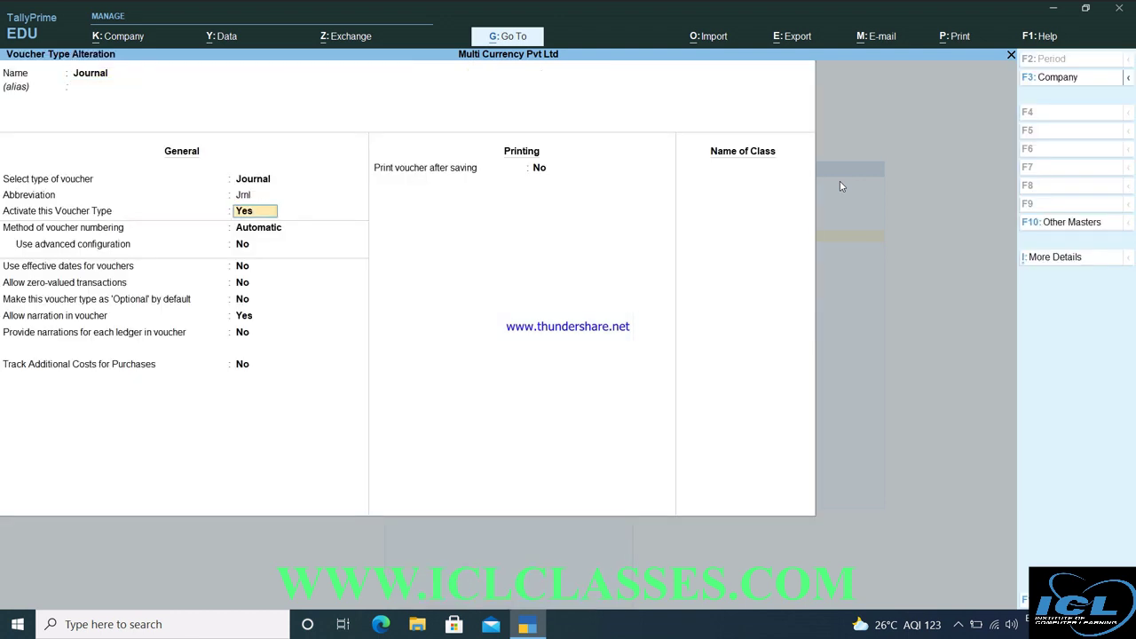
key(Return)
key(Return)
key(Return)
key(Return)
key(Return)
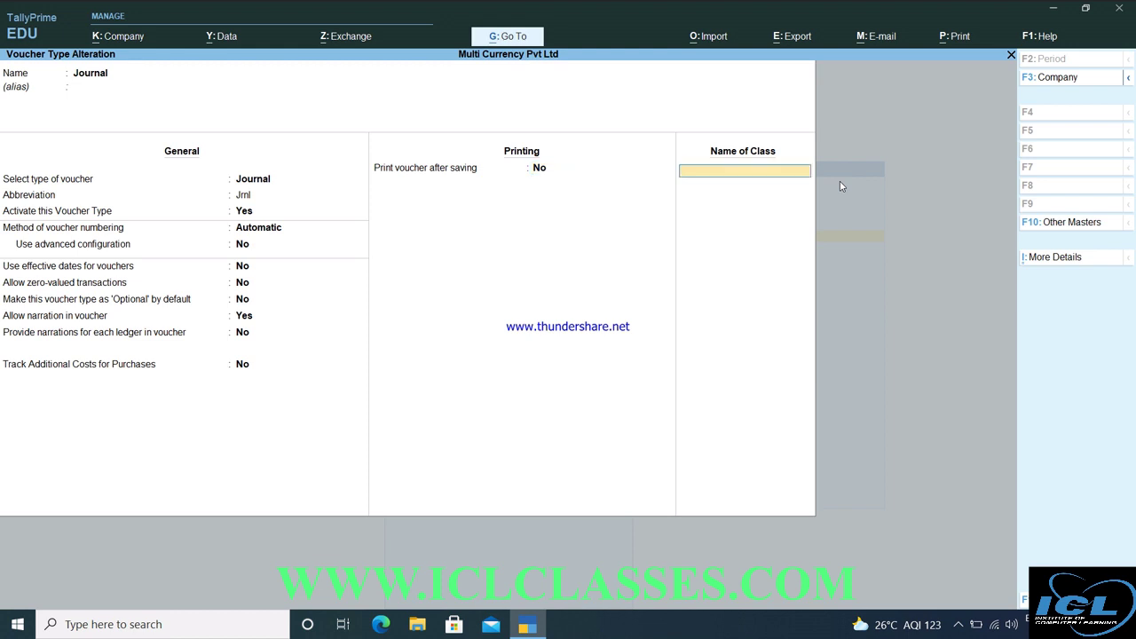
text(FOREIGN GAIN)
key(Return)
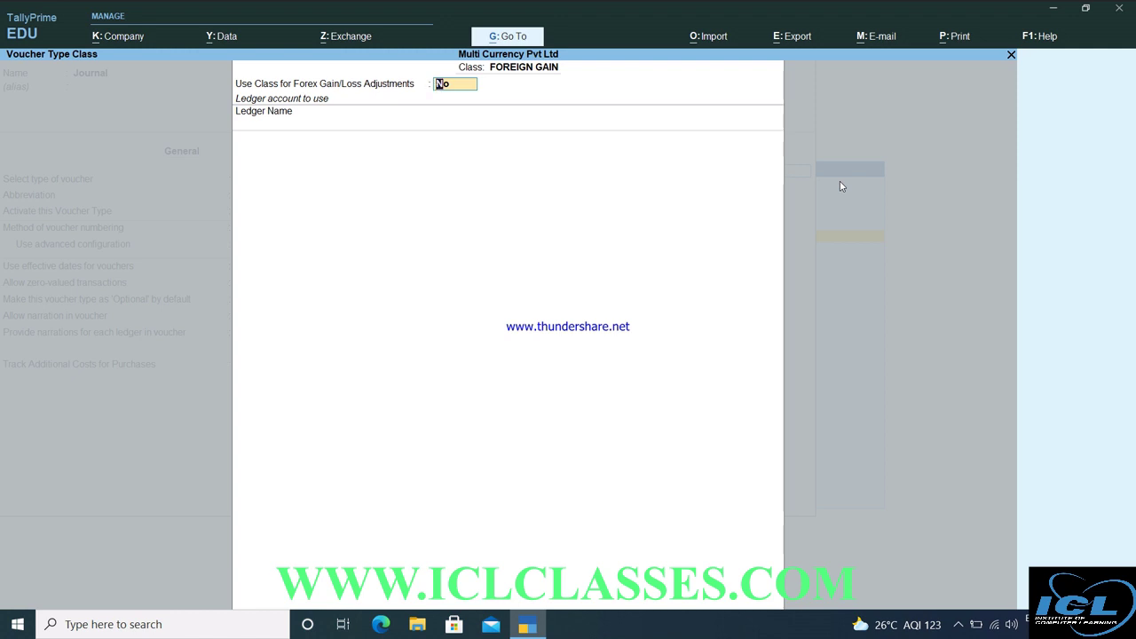
text(Y)
key(Return)
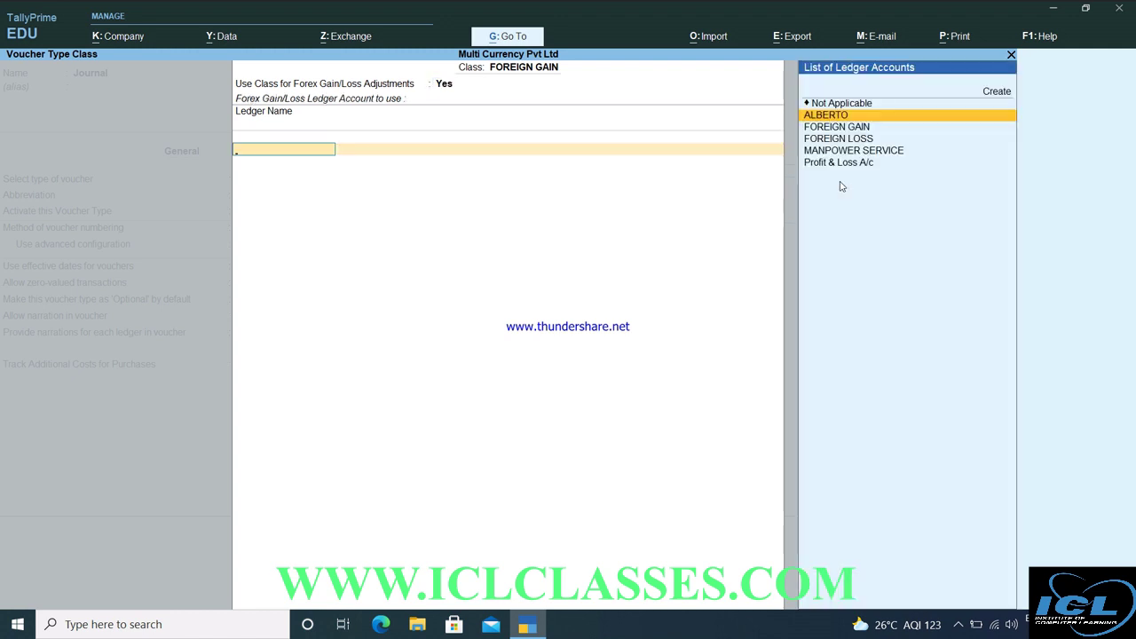
key(Down)
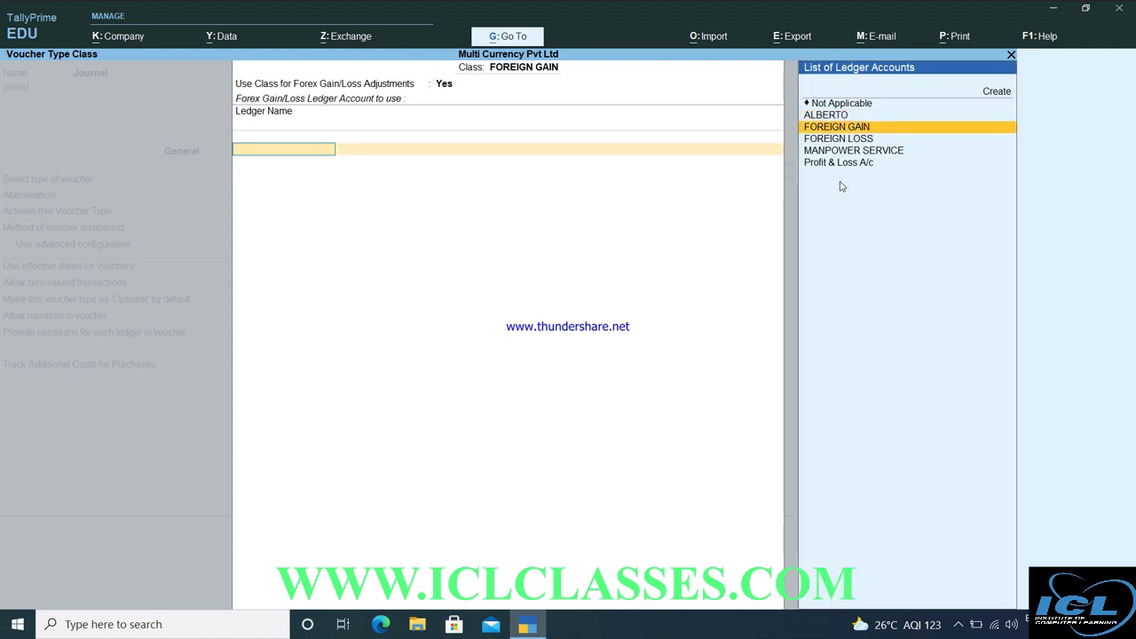
key(ctrl+a)
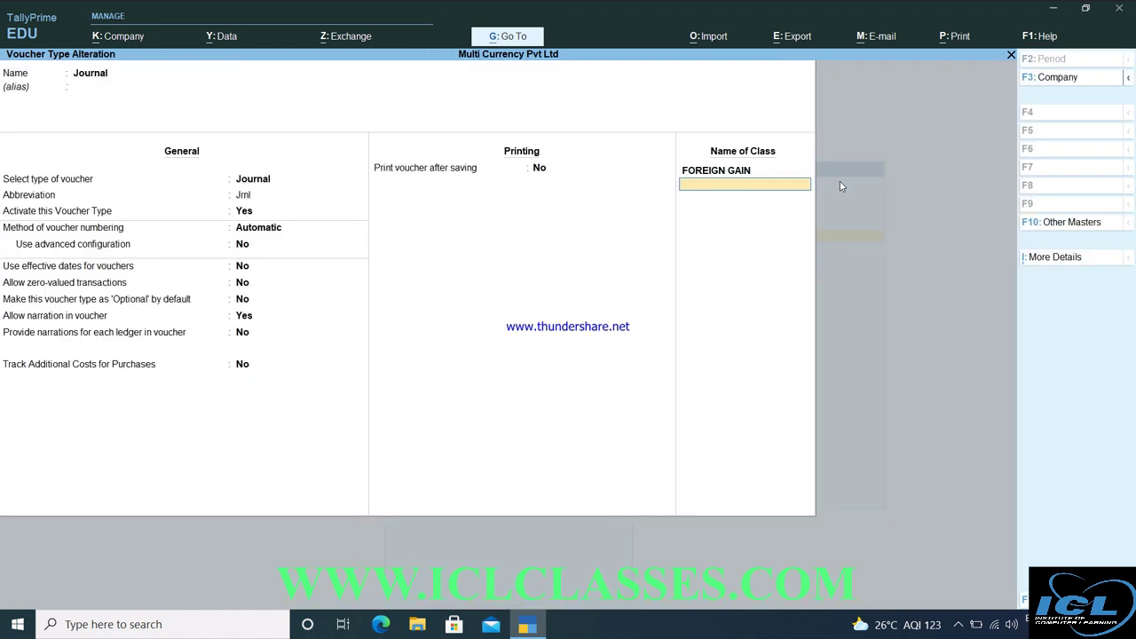
Add a FOREIGN LOSS class enabled for forex gain/loss adjustments, assign its ledger account, and save the Journal voucher type
text(FOREIGN LOSS)
key(Return)
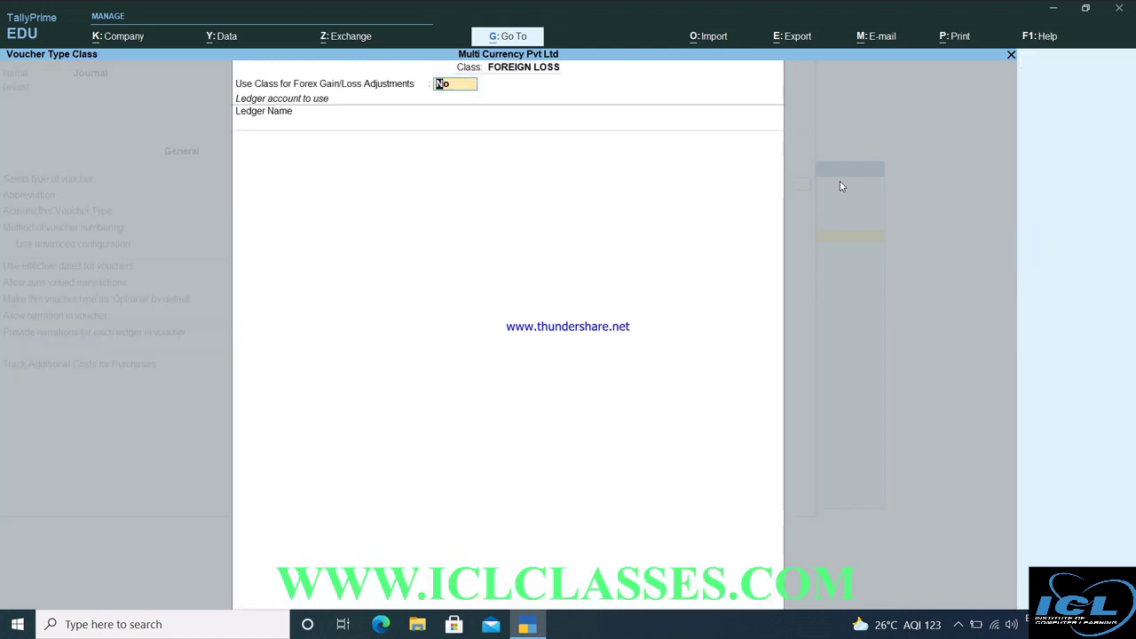
key(y)
key(Down)
key(Down)
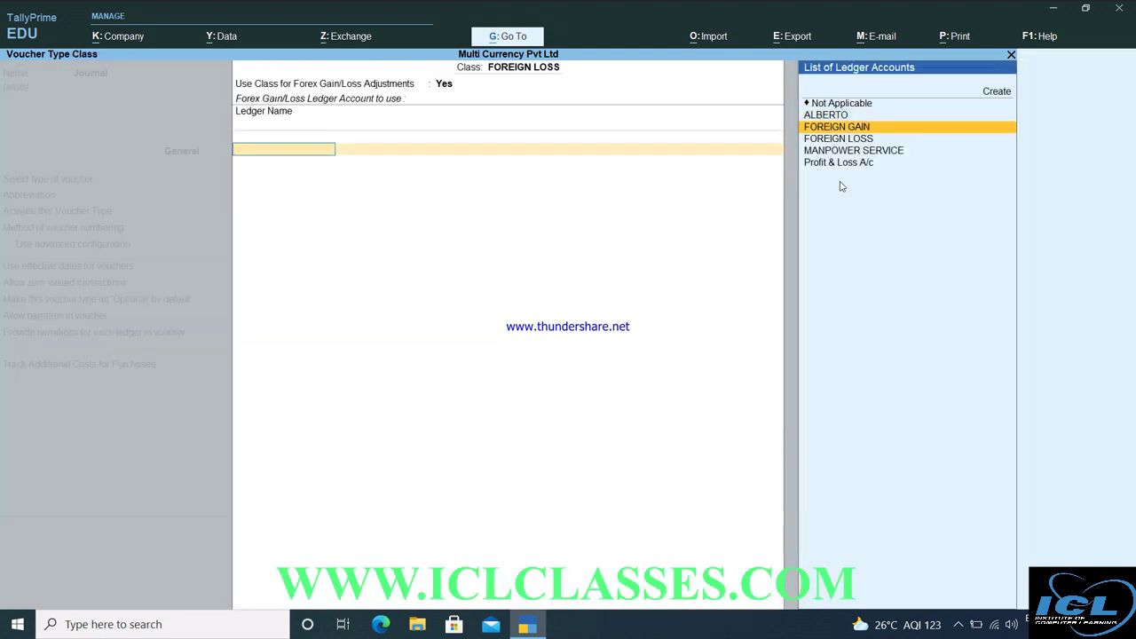
key(ctrl+a)
key(Return)
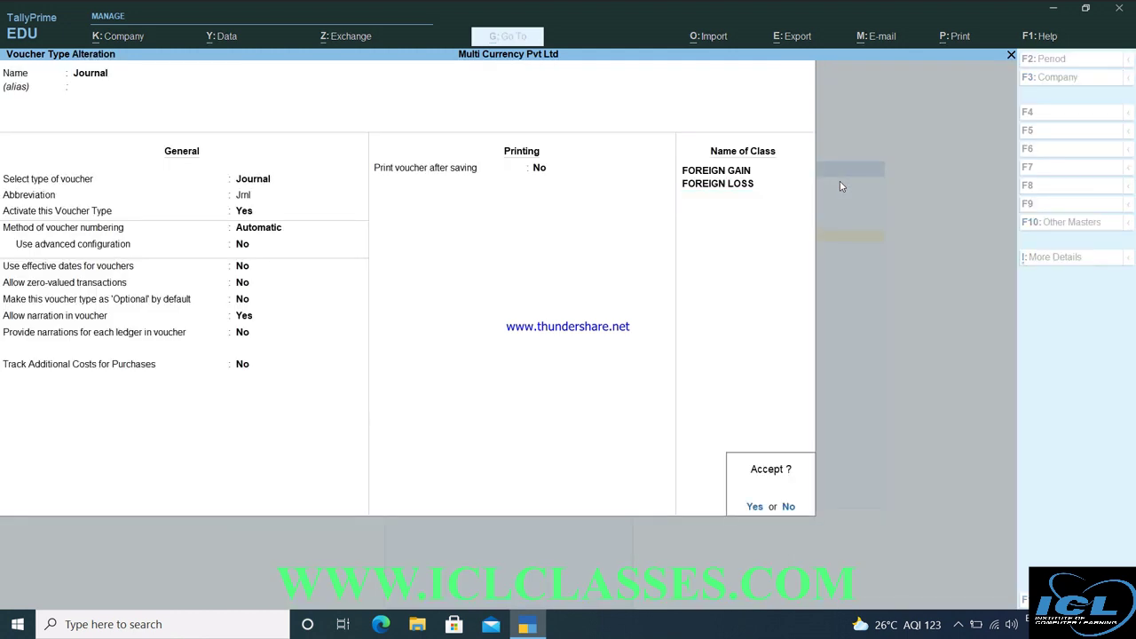
key(Return)
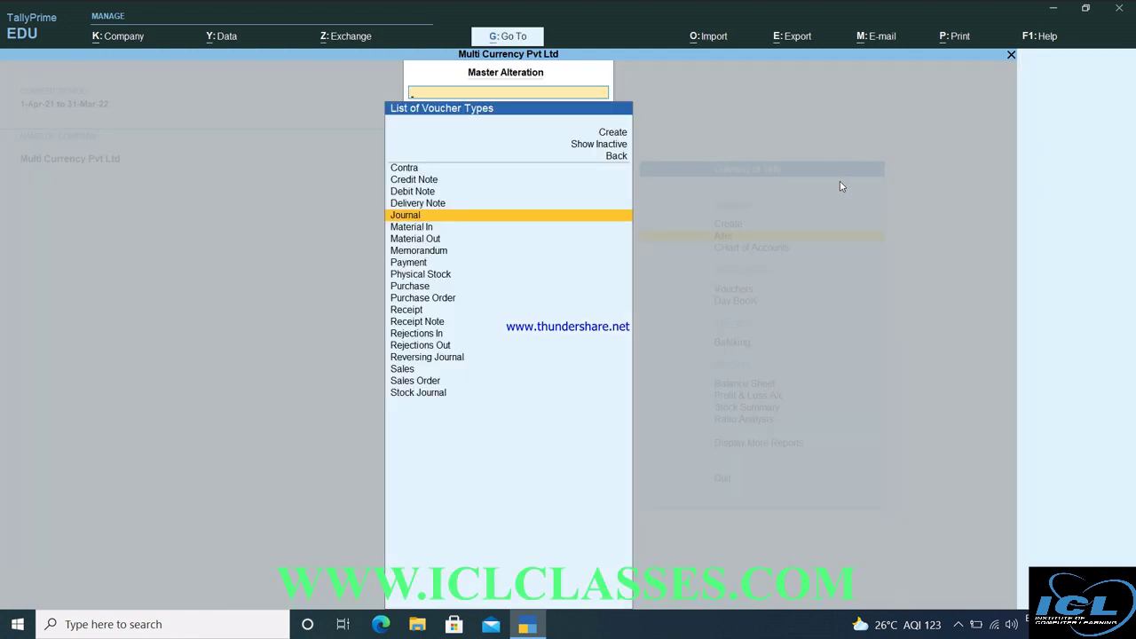
key(Escape)
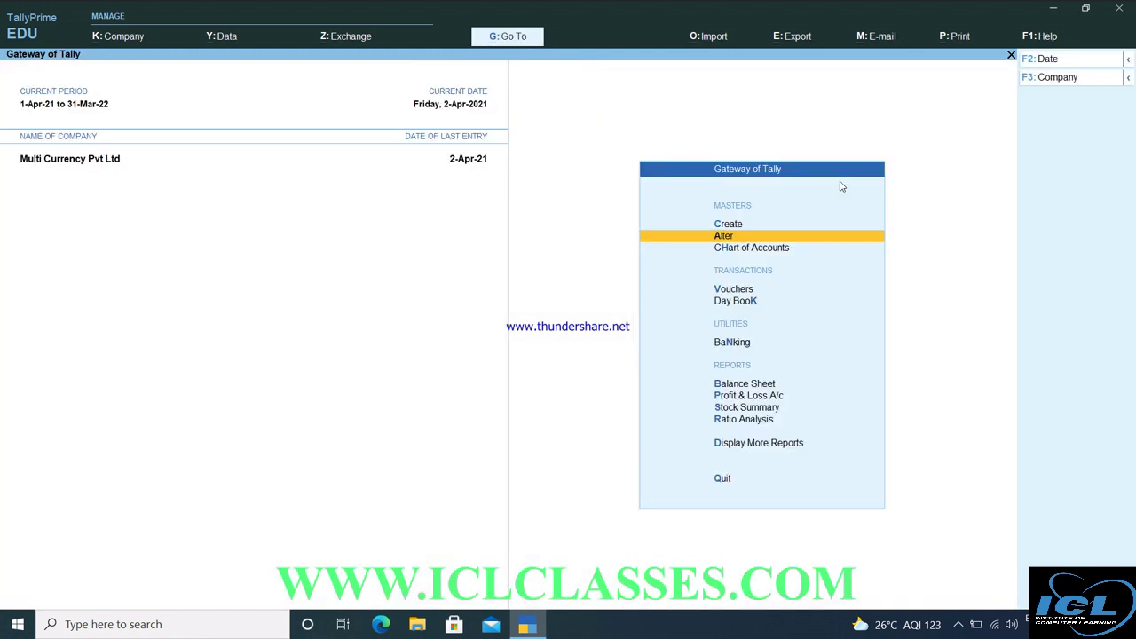
Start a Journal voucher using the FOREIGN GAIN voucher class
key(Down)
key(Down)
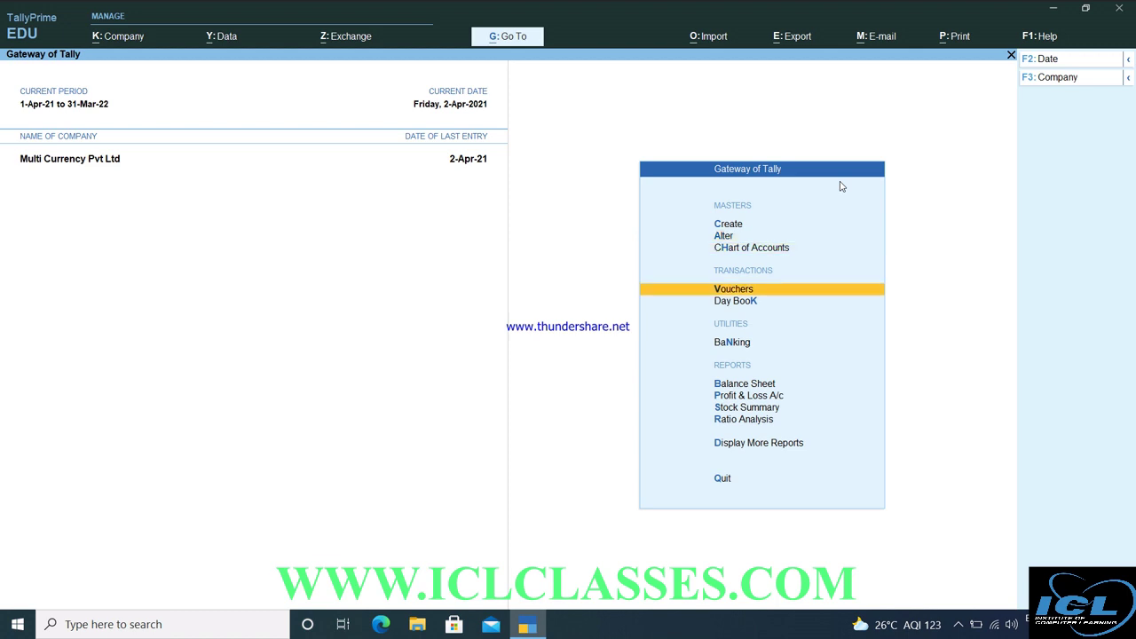
key(Return)
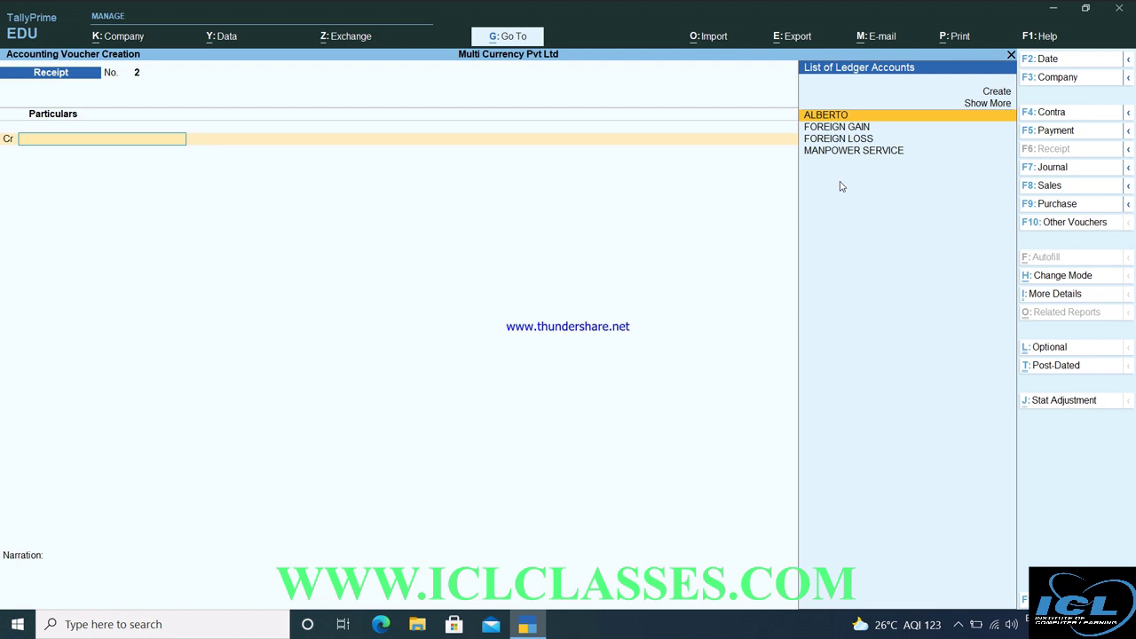
key(F7)
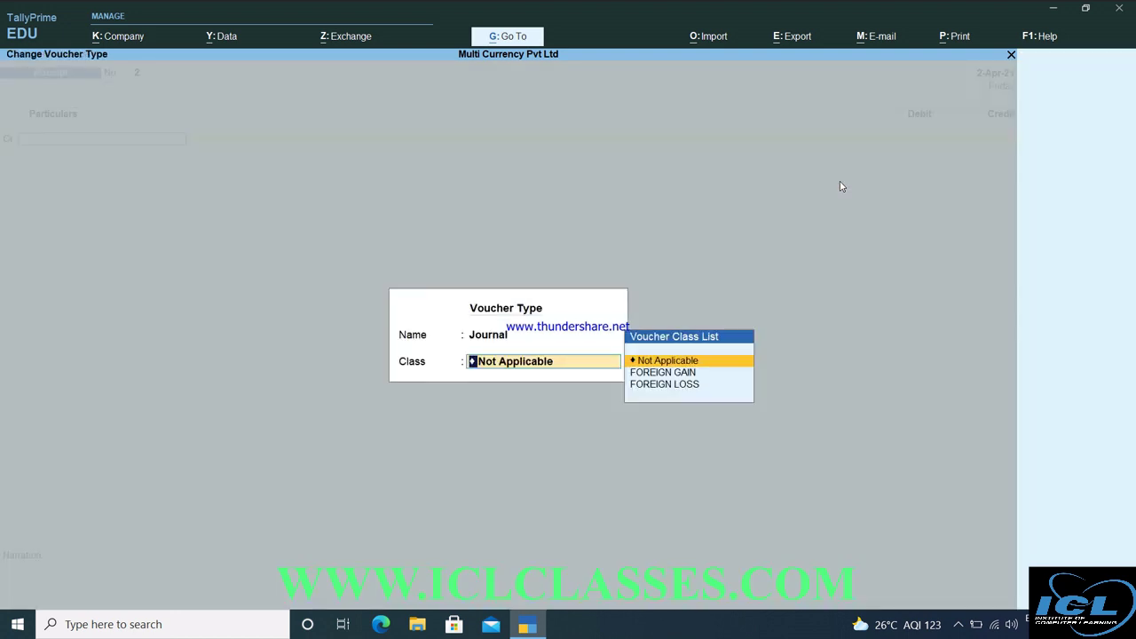
key(Down)
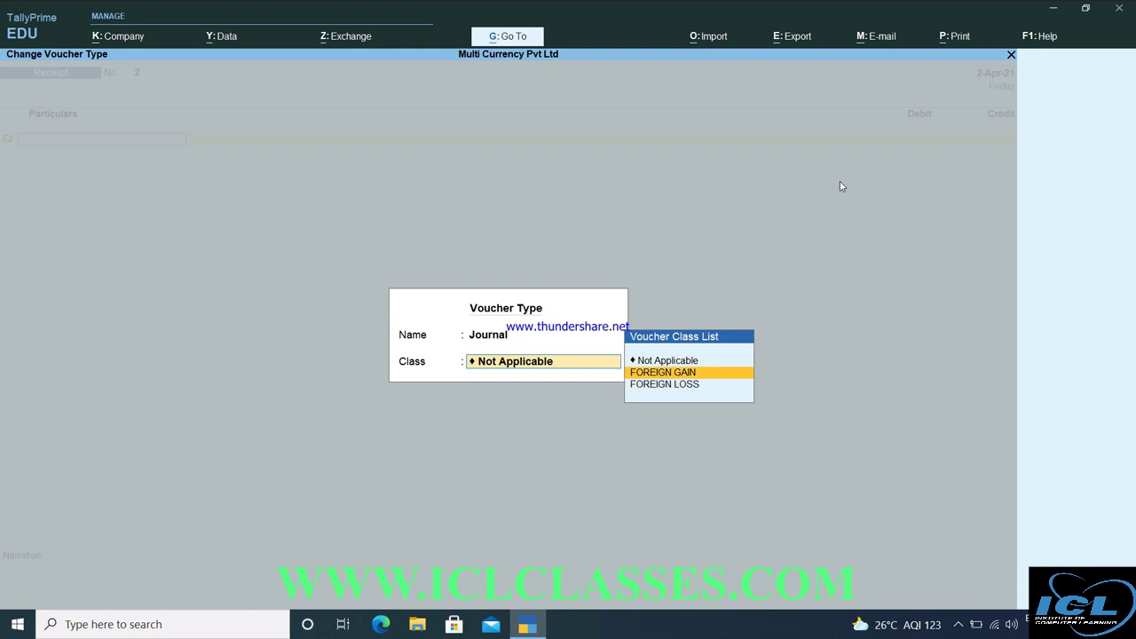
key(Return)
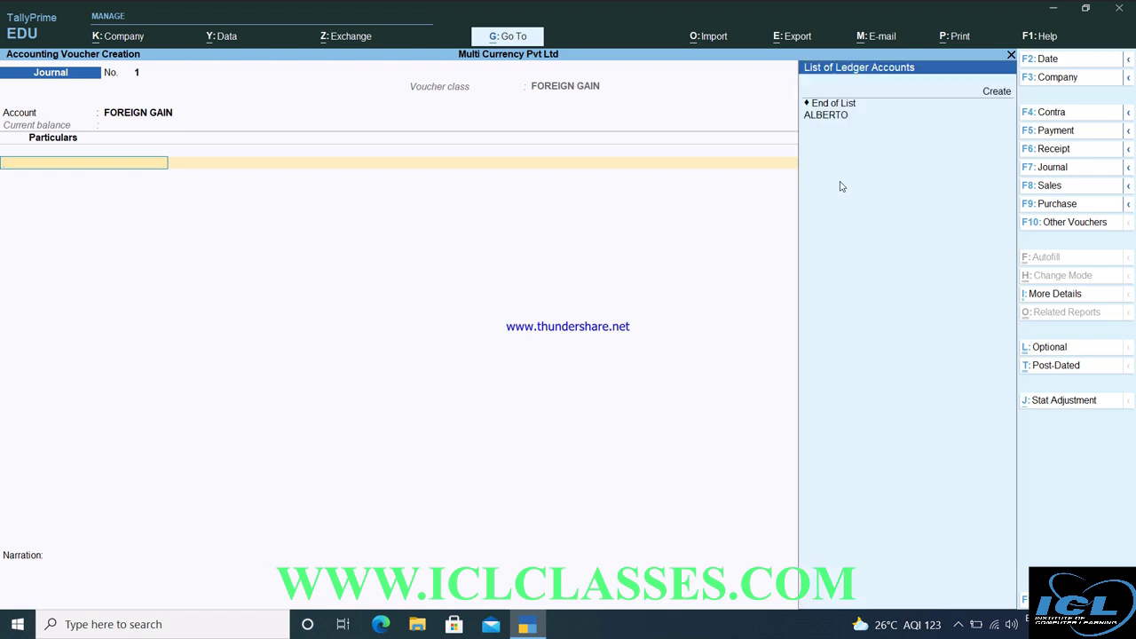
Adjust the customer's ledger against bill 1 for 2,00,000.00 Dr in the FOREIGN GAIN journal, save the voucher and leave voucher entry
key(Down)
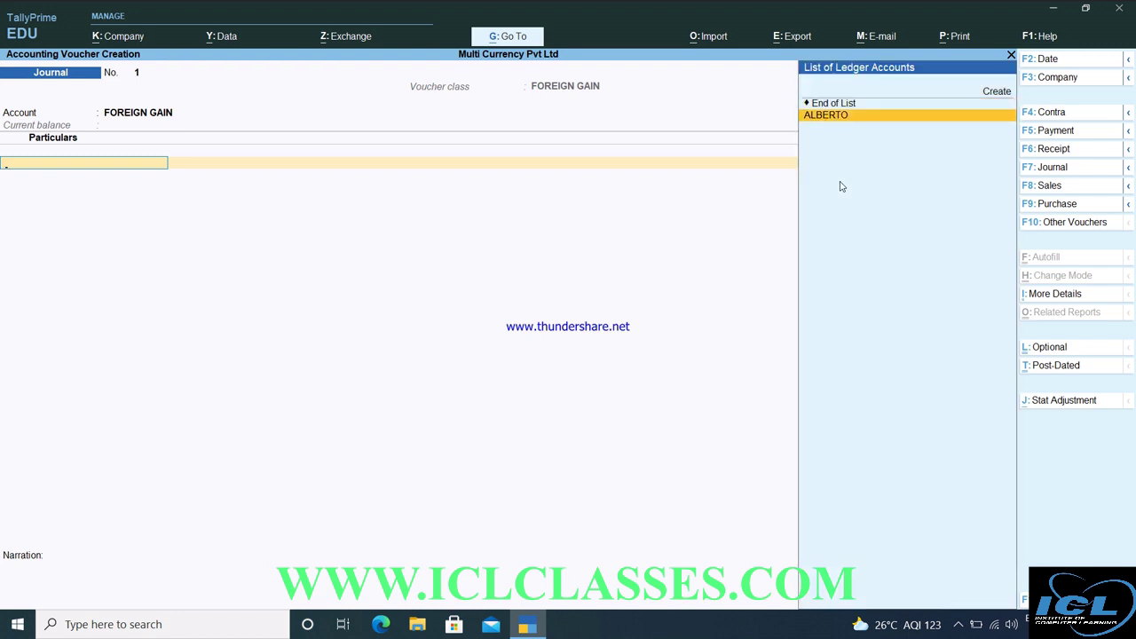
key(Return)
key(Return)
key(Return)
key(Return)
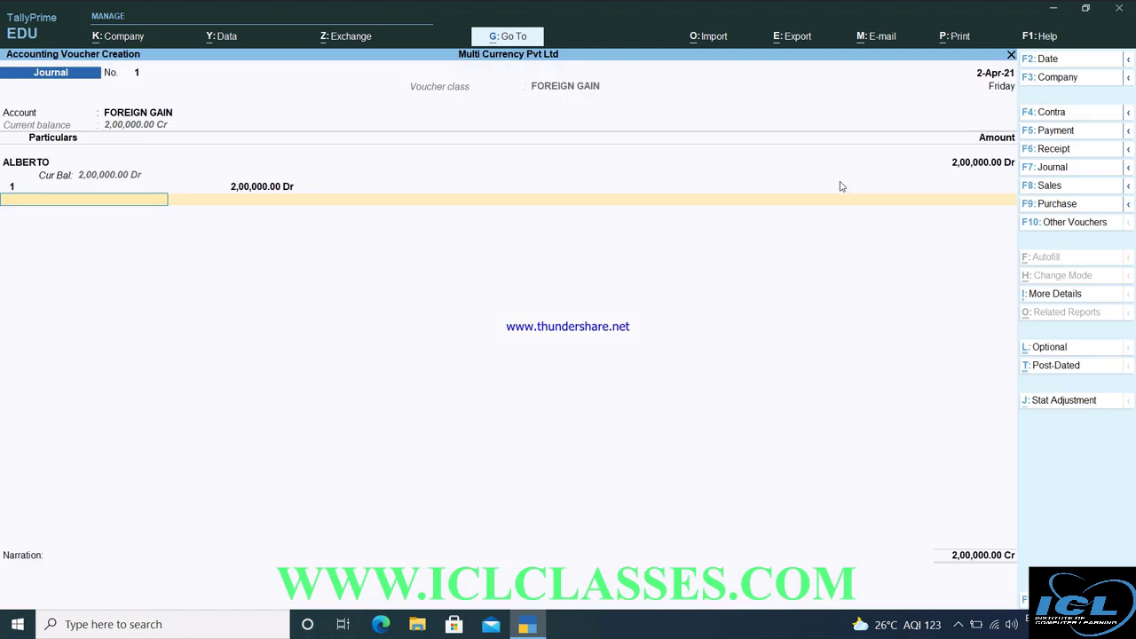
key(Return)
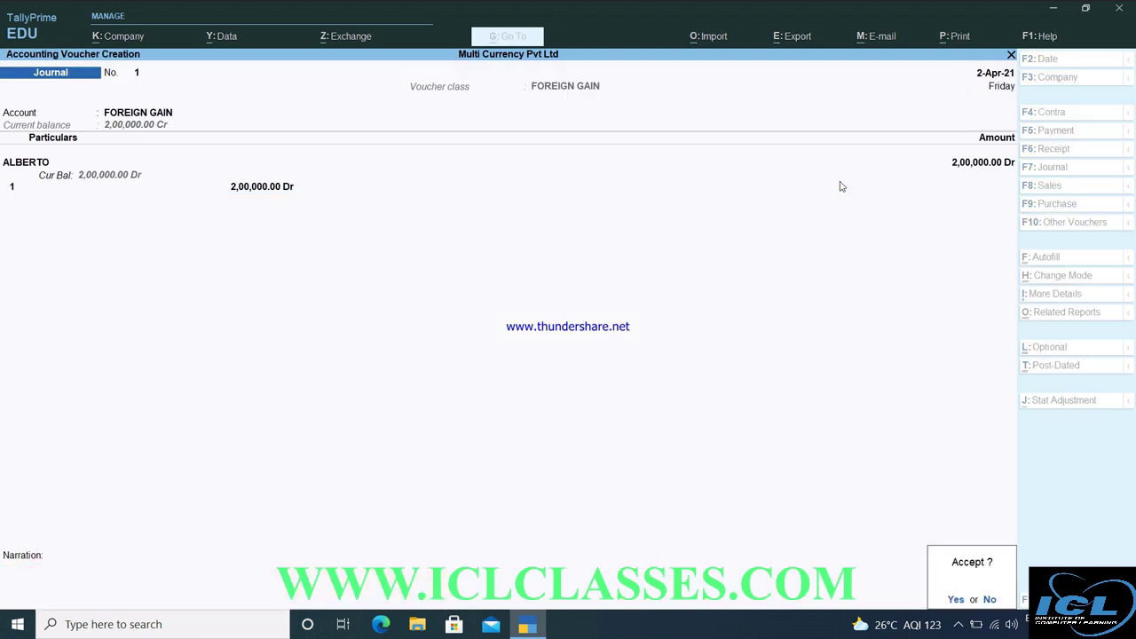
key(Return)
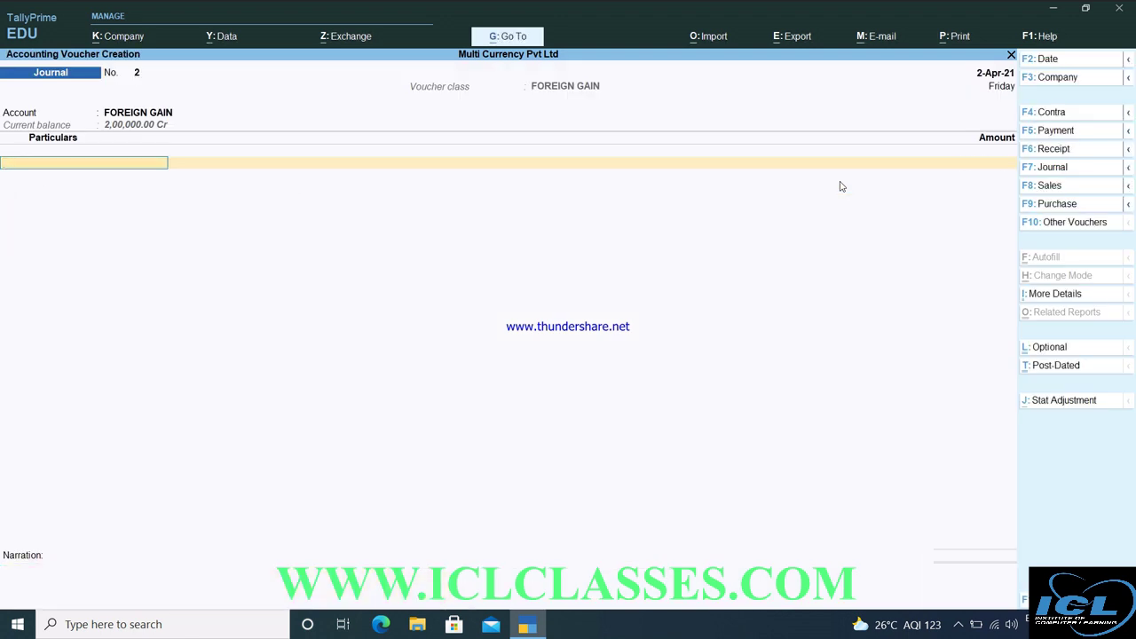
key(Escape)
key(Return)
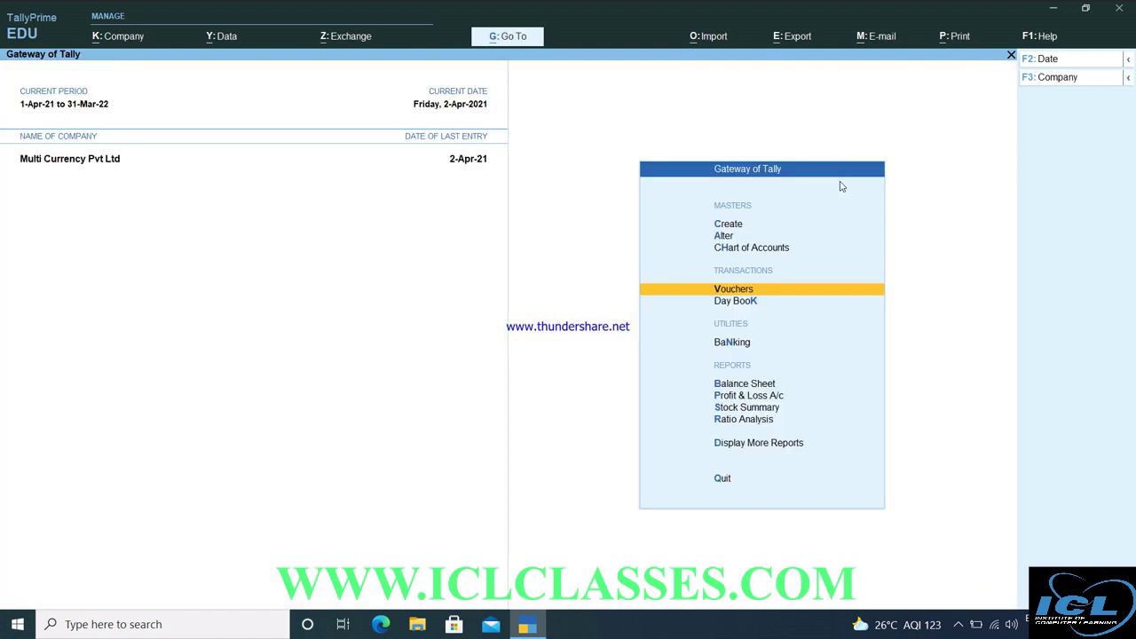
Open the Profit & Loss A/c in detailed view and examine the FOREIGN GAIN ledger under Indirect Incomes
key(Down)
key(Down)
key(Down)
key(Down)
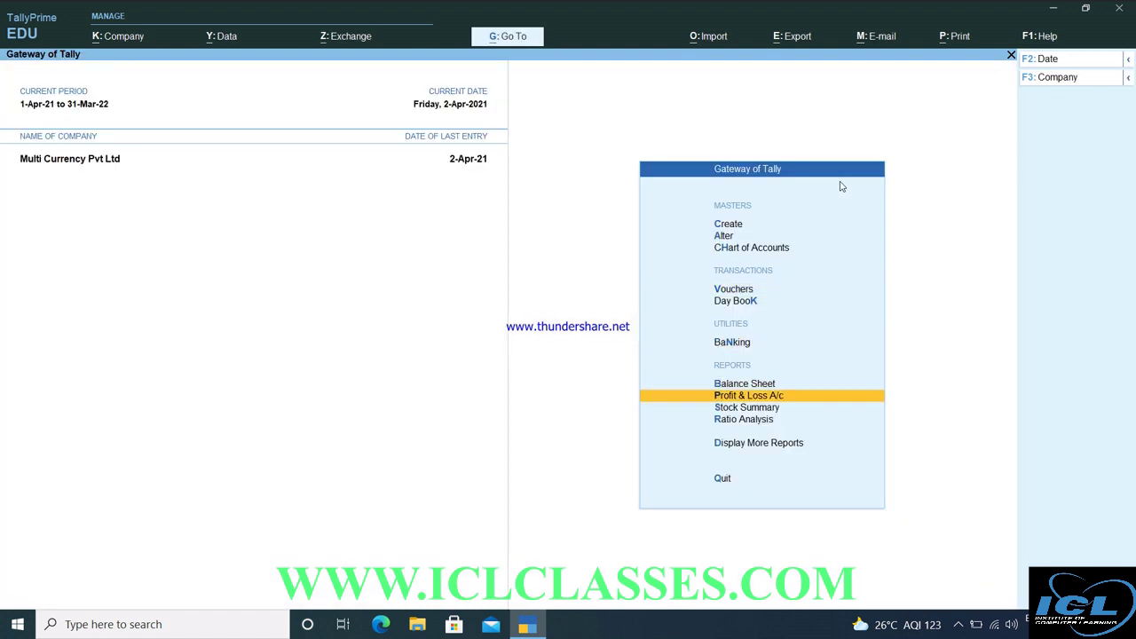
key(Return)
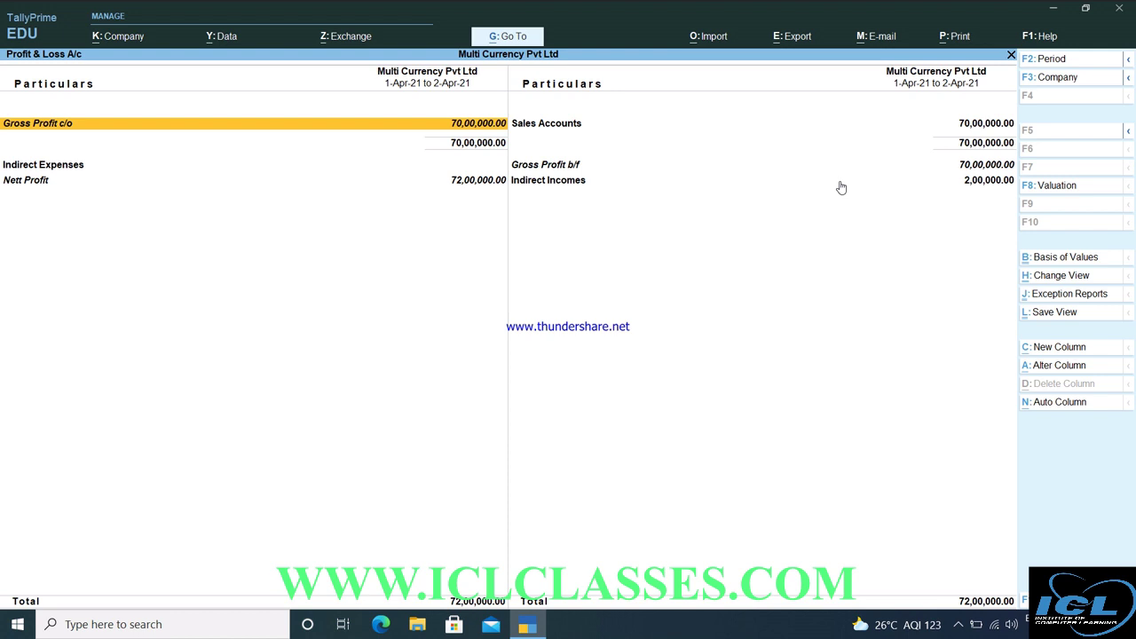
key(alt)
key(alt+F5)
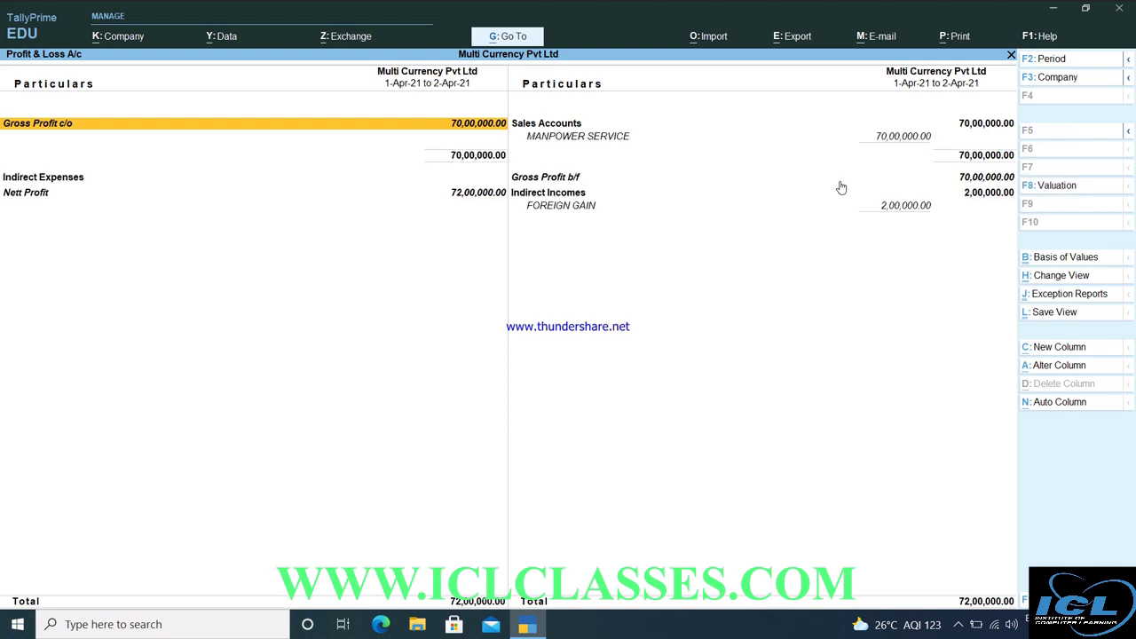
key(Down)
key(Right)
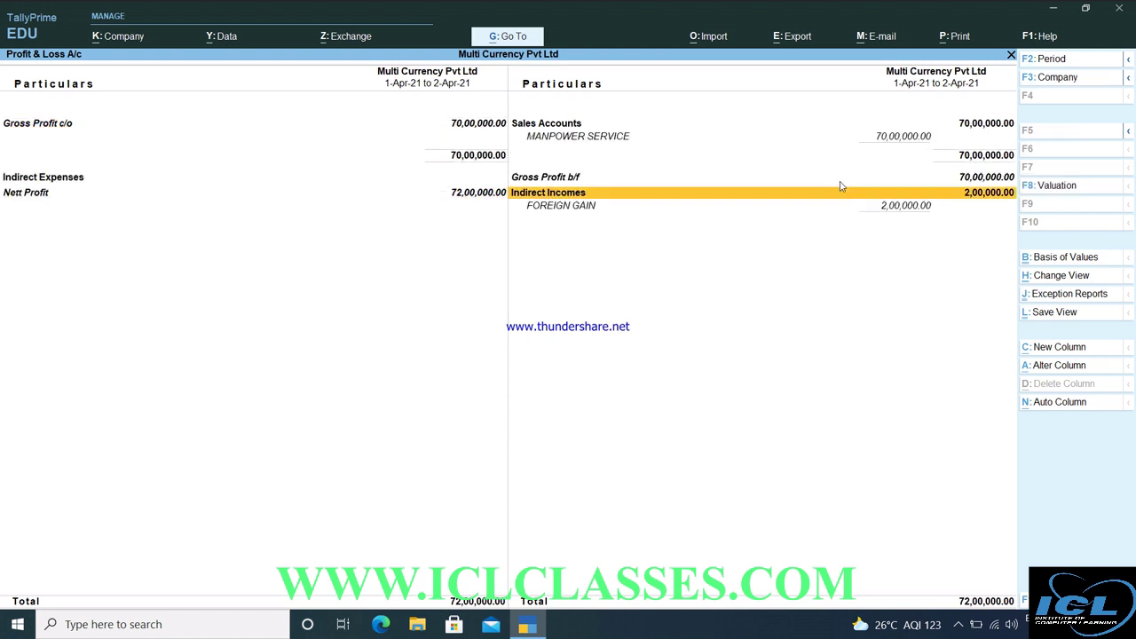
key(Down)
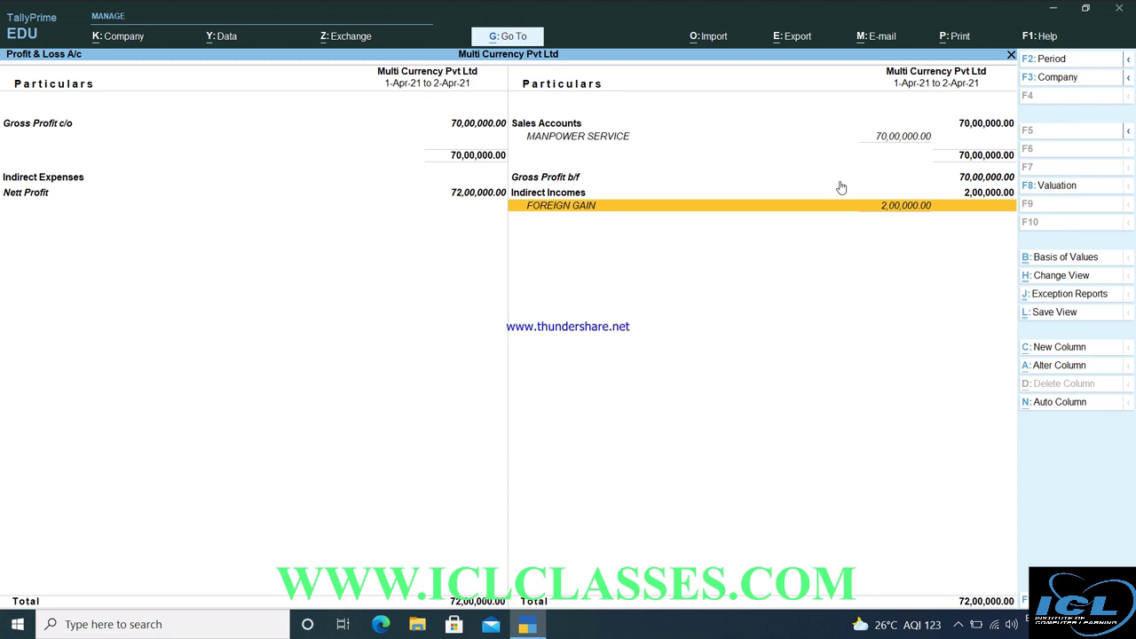